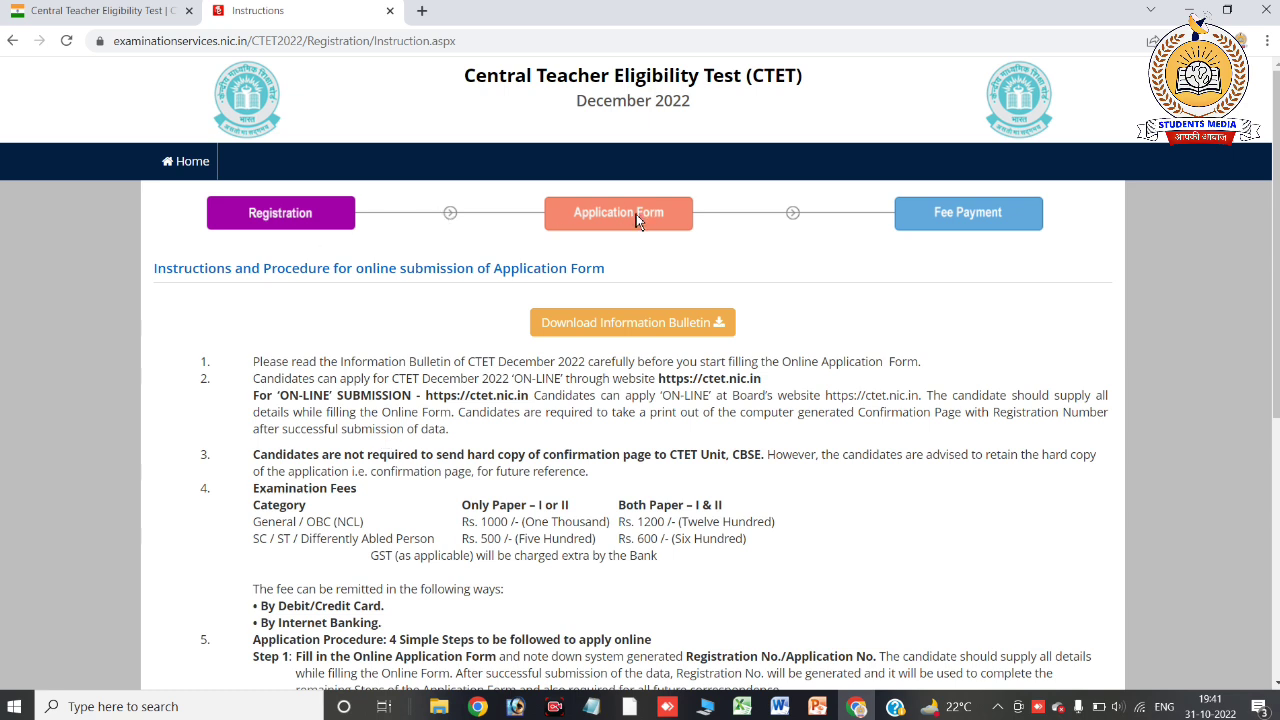
# Tick the 'I have downloaded Information Bulletin' declaration and proceed to the Step 1 application form
pyautogui.scroll(-3, 1152, 131)
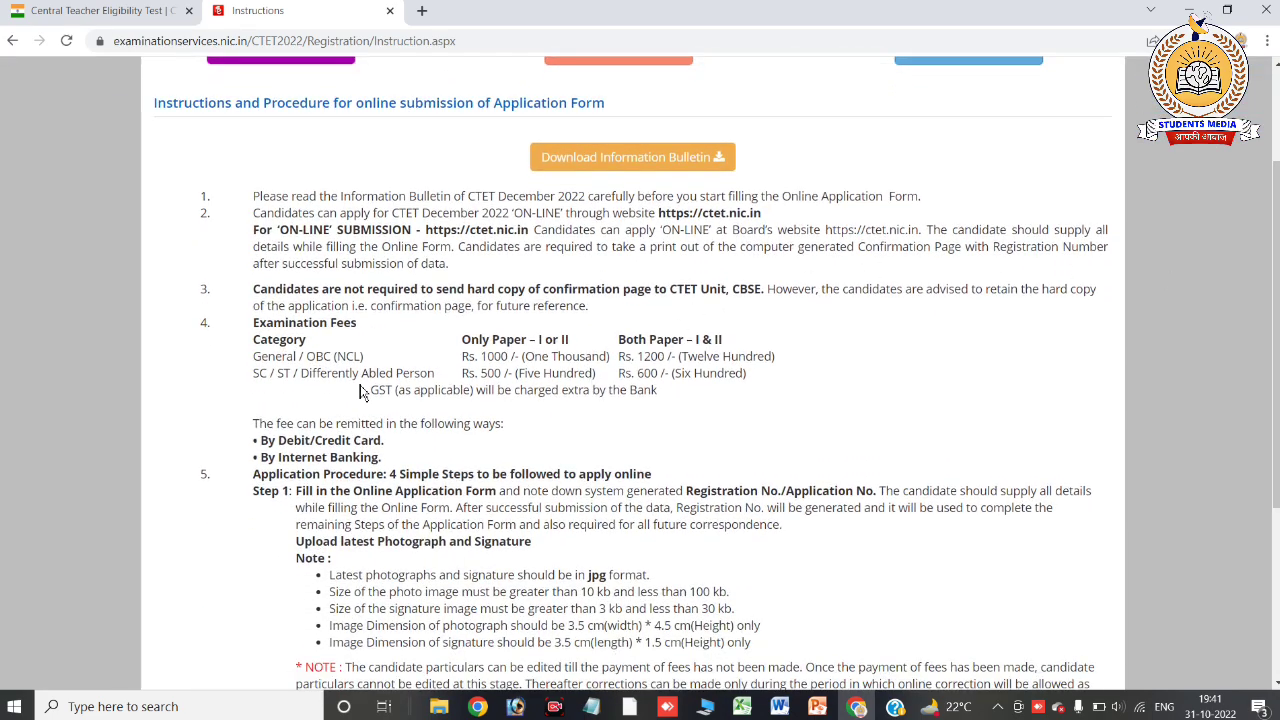
pyautogui.scroll(4, 266, 390)
pyautogui.scroll(-4, 266, 390)
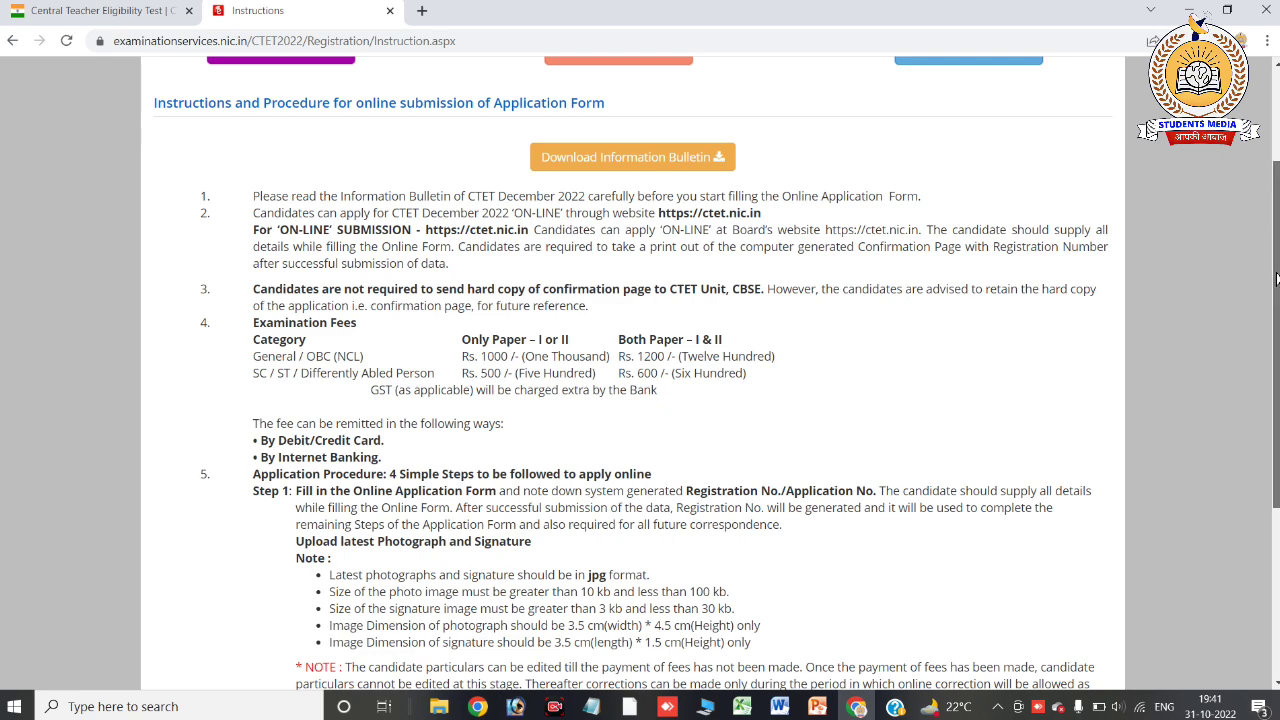
pyautogui.scroll(-3, 925, 373)
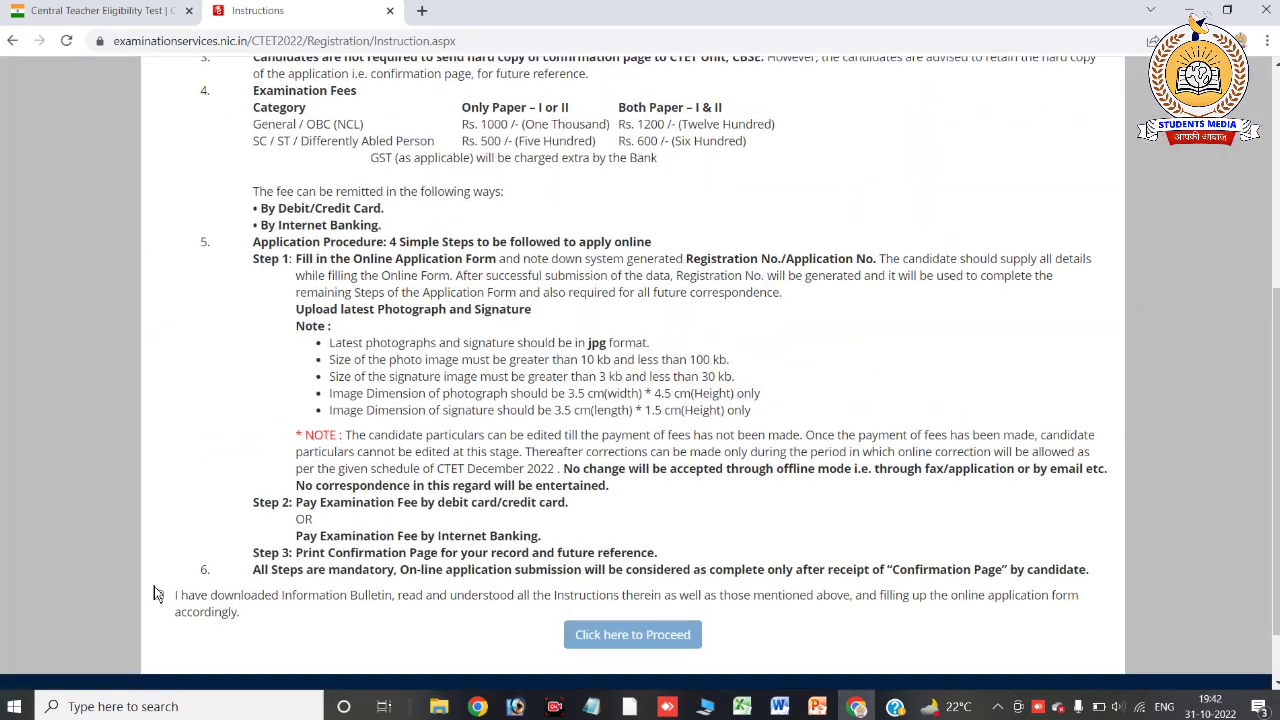
pyautogui.scroll(5, 157, 607)
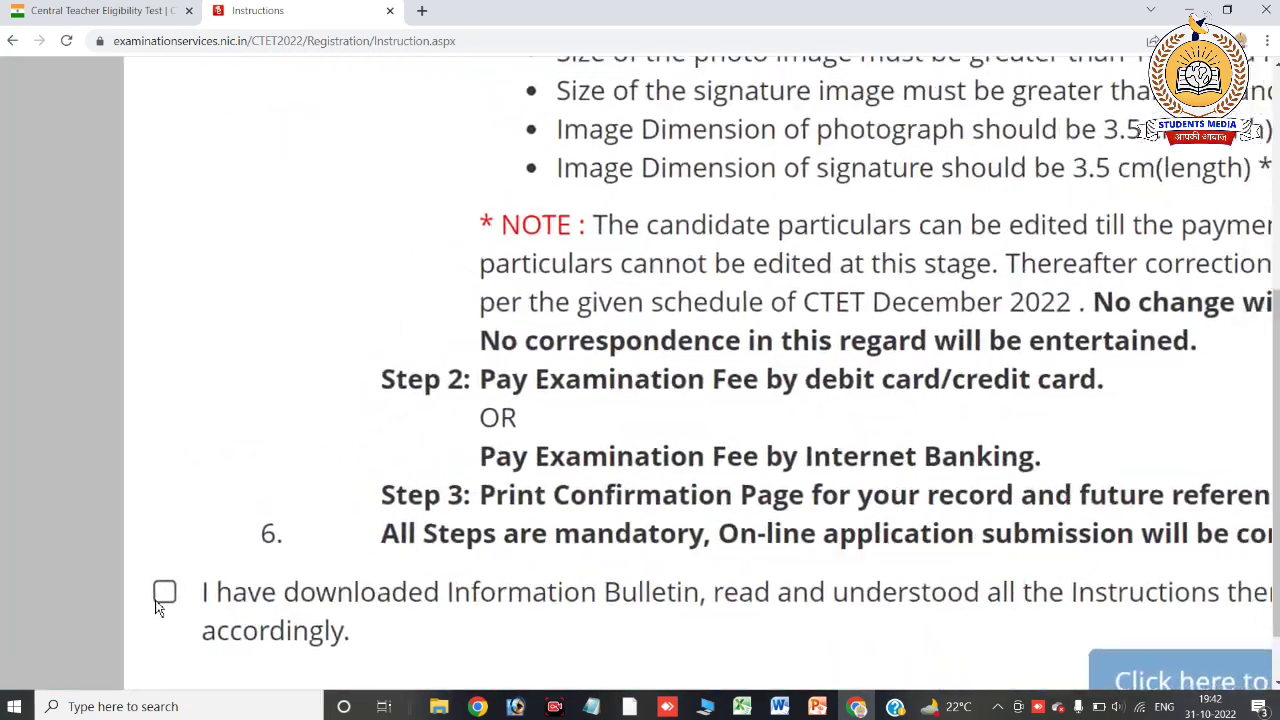
pyautogui.scroll(-2, 158, 605)
pyautogui.click(163, 593)
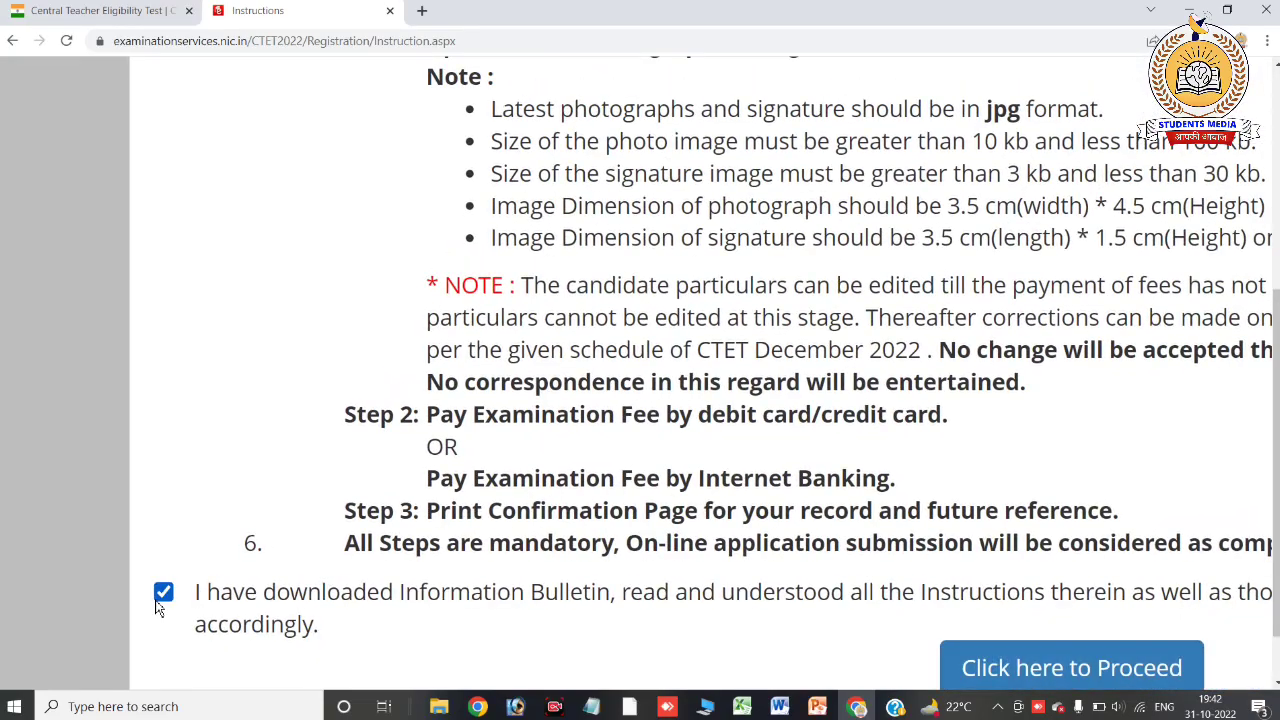
pyautogui.scroll(-4, 163, 598)
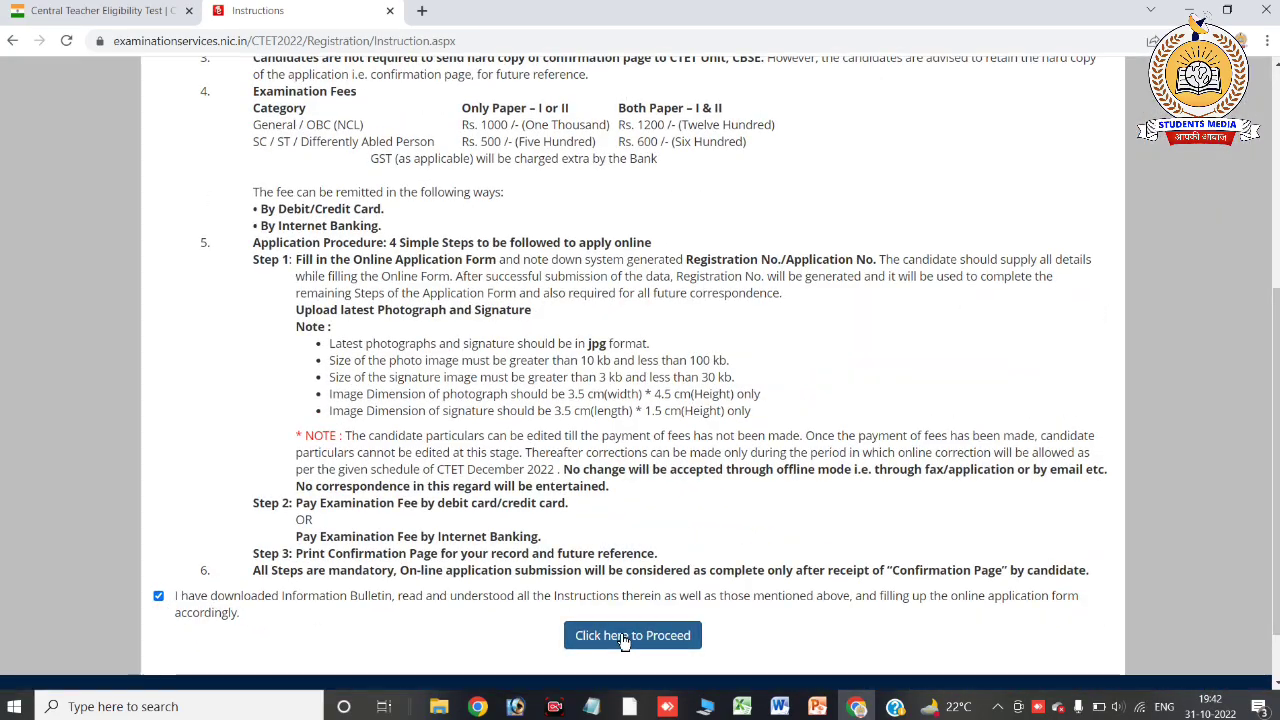
pyautogui.scroll(4, 627, 641)
pyautogui.click(612, 610)
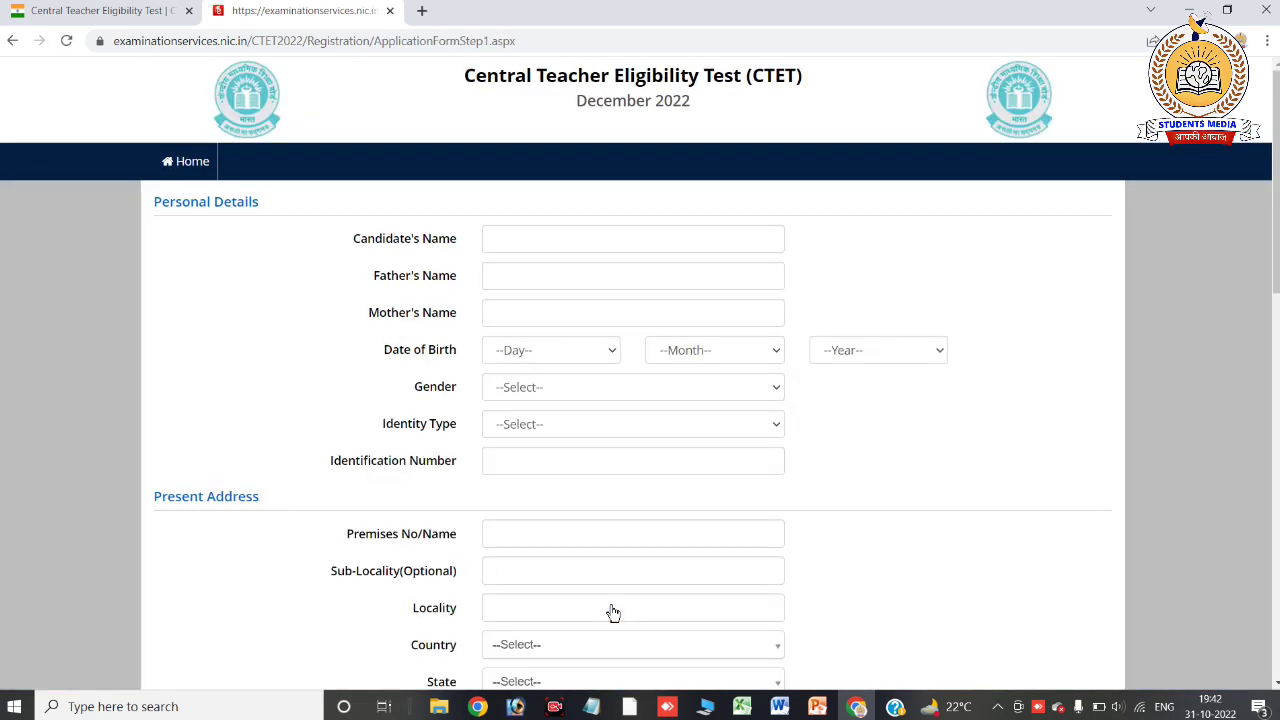
# Go through the candidate, father and mother name fields, then set Identity Type to 'Any Other Valid Govt Identity with photograph'
pyautogui.click(592, 239)
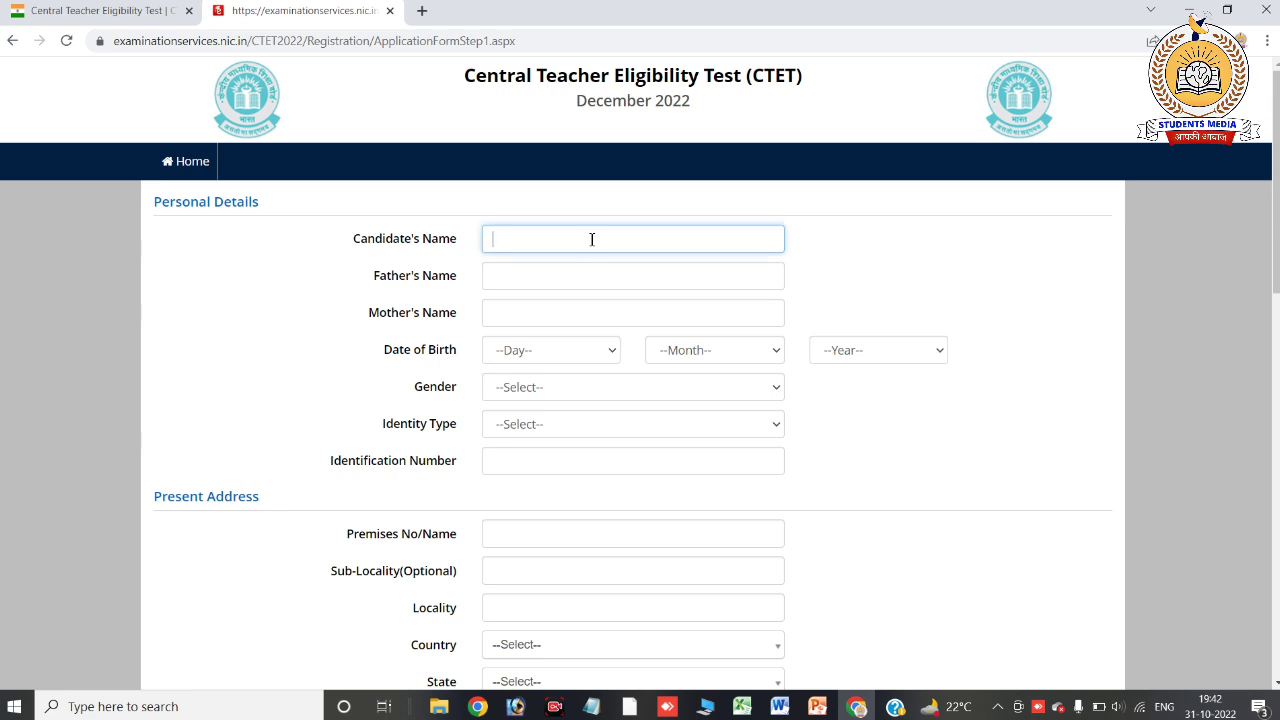
pyautogui.click(572, 268)
pyautogui.click(550, 313)
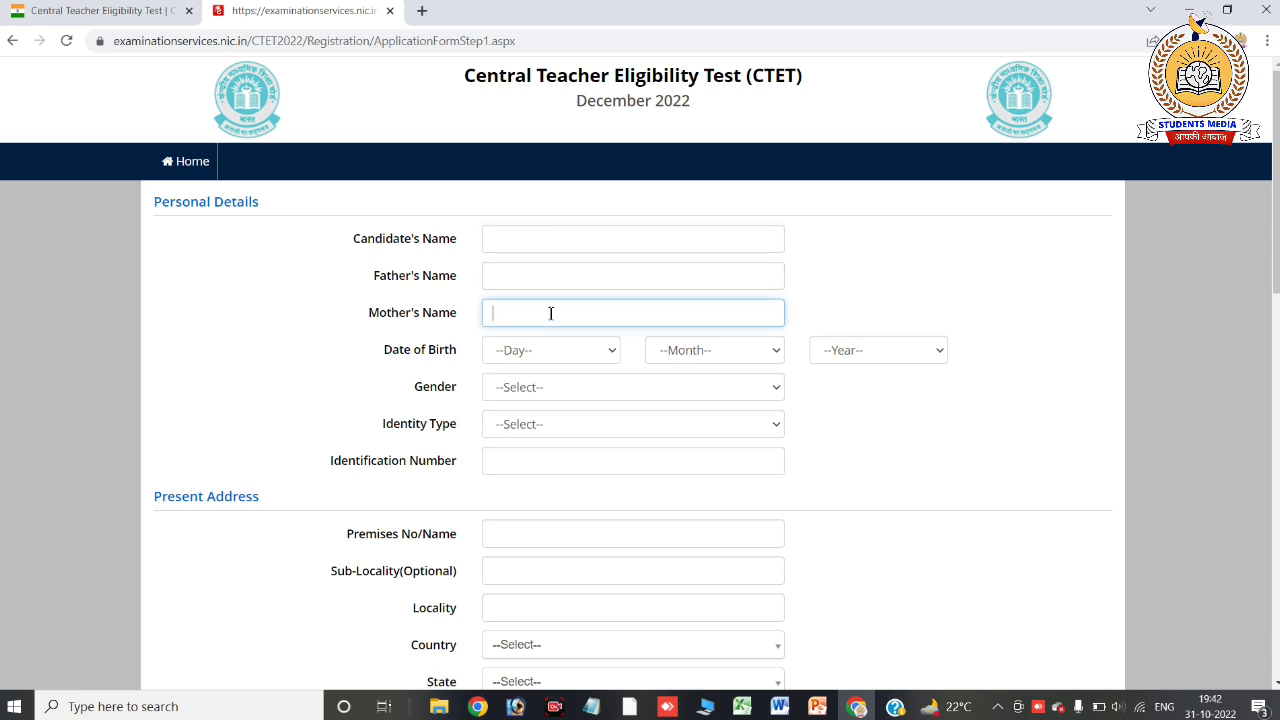
pyautogui.click(548, 431)
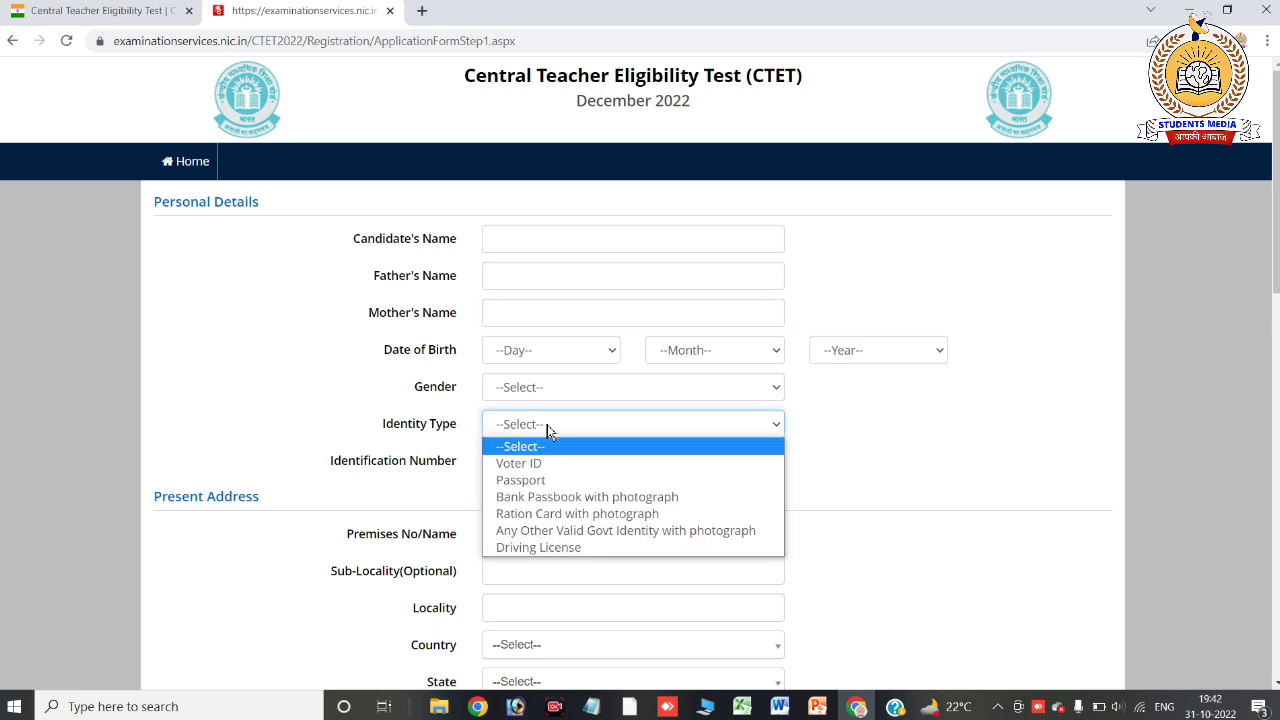
pyautogui.click(545, 531)
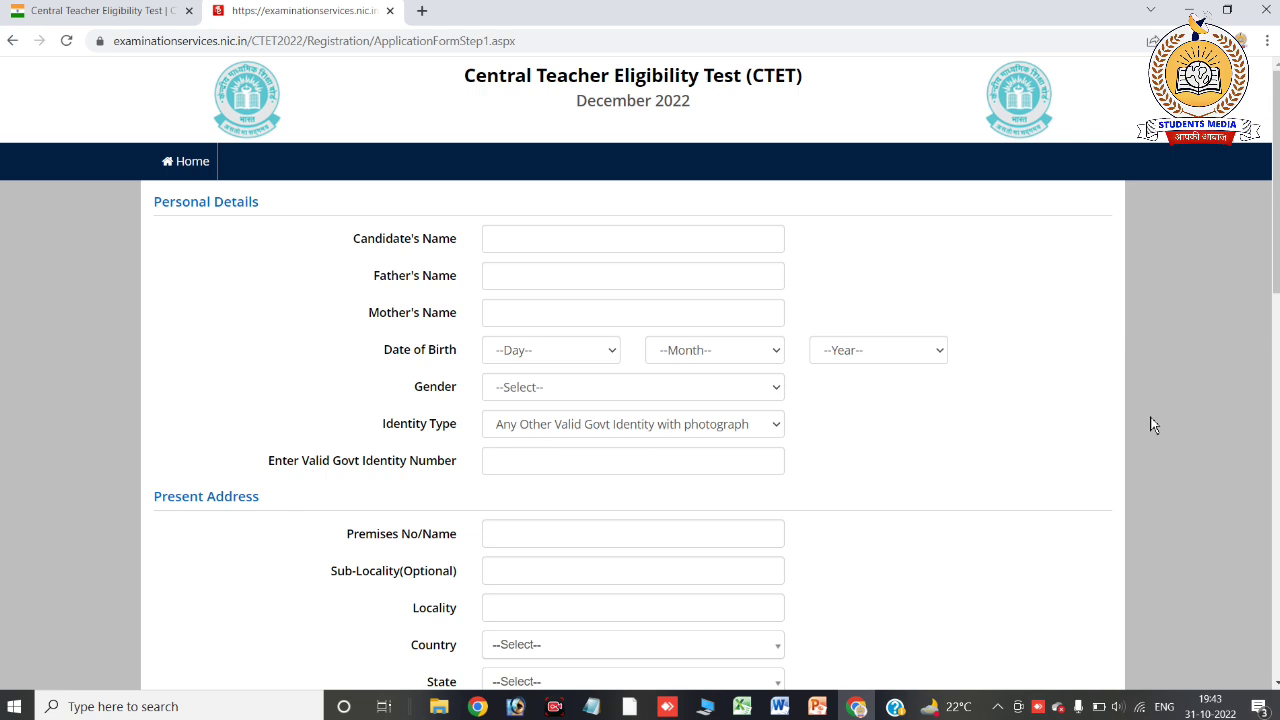
# Scroll down the form and enter and confirm the account password
pyautogui.scroll(-1, 1155, 426)
pyautogui.scroll(-2, 1150, 133)
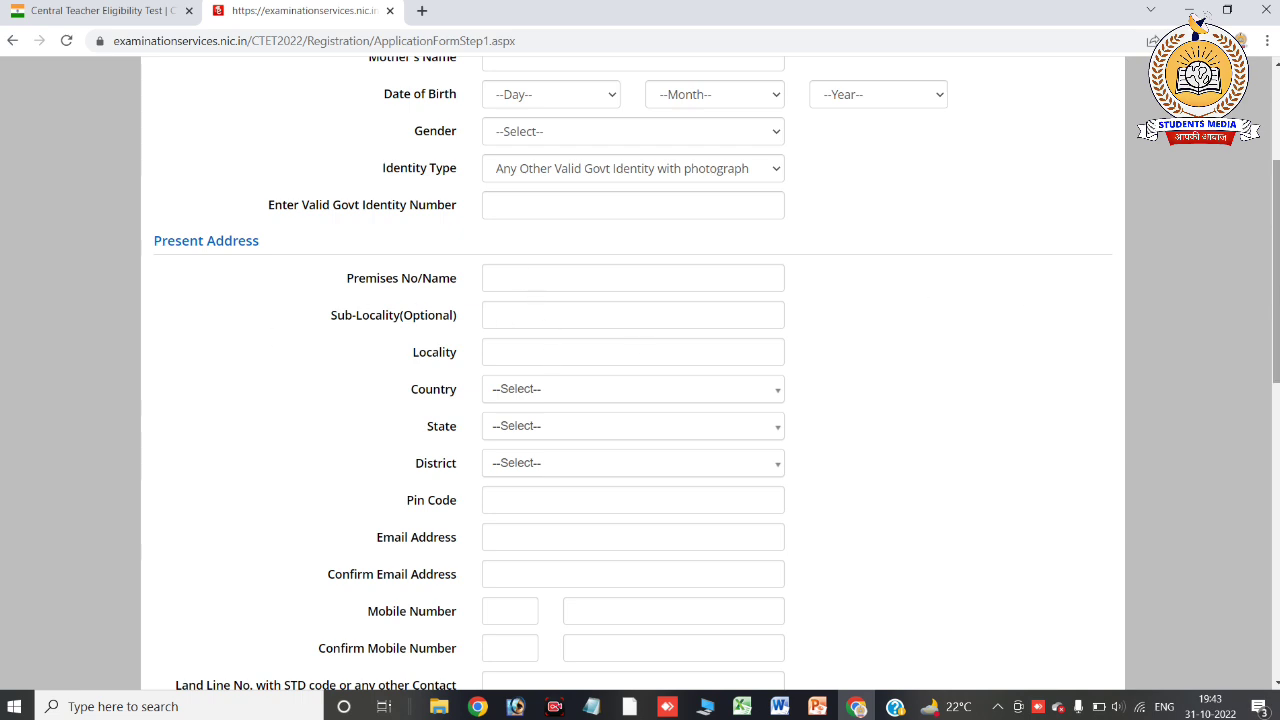
pyautogui.scroll(-3, 1150, 133)
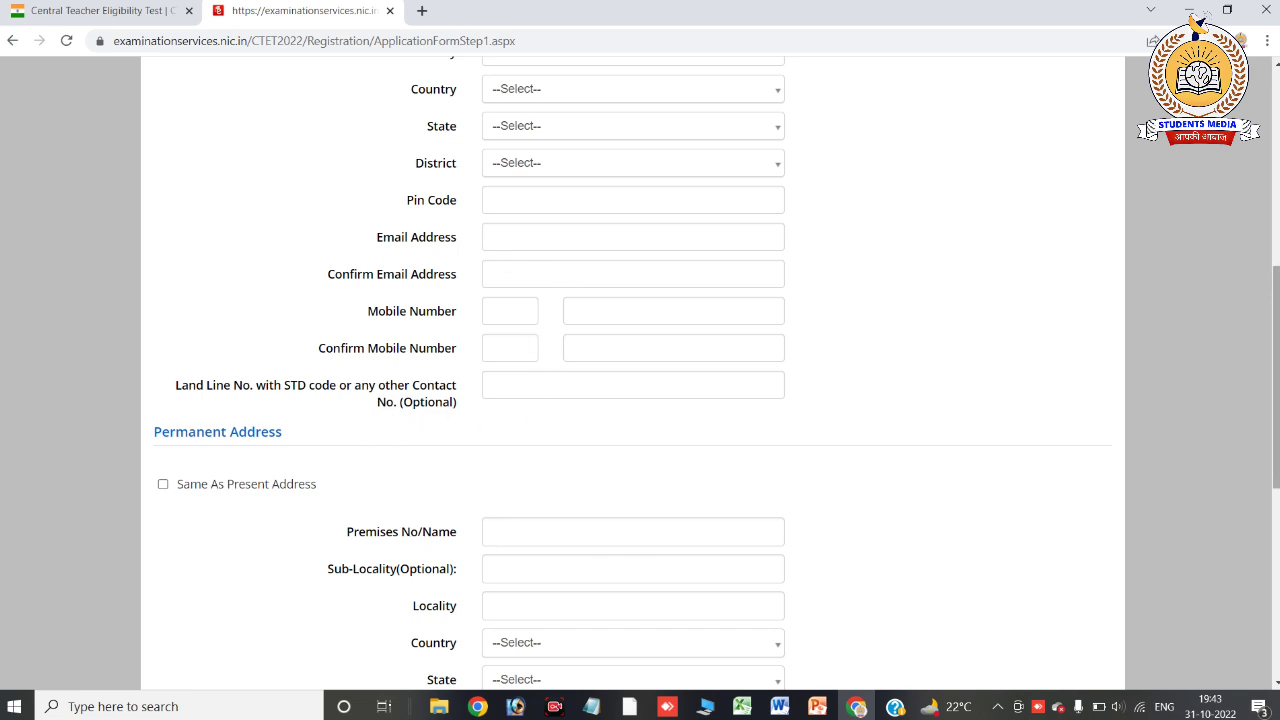
pyautogui.moveTo(1276, 378); pyautogui.dragTo(1276, 431)
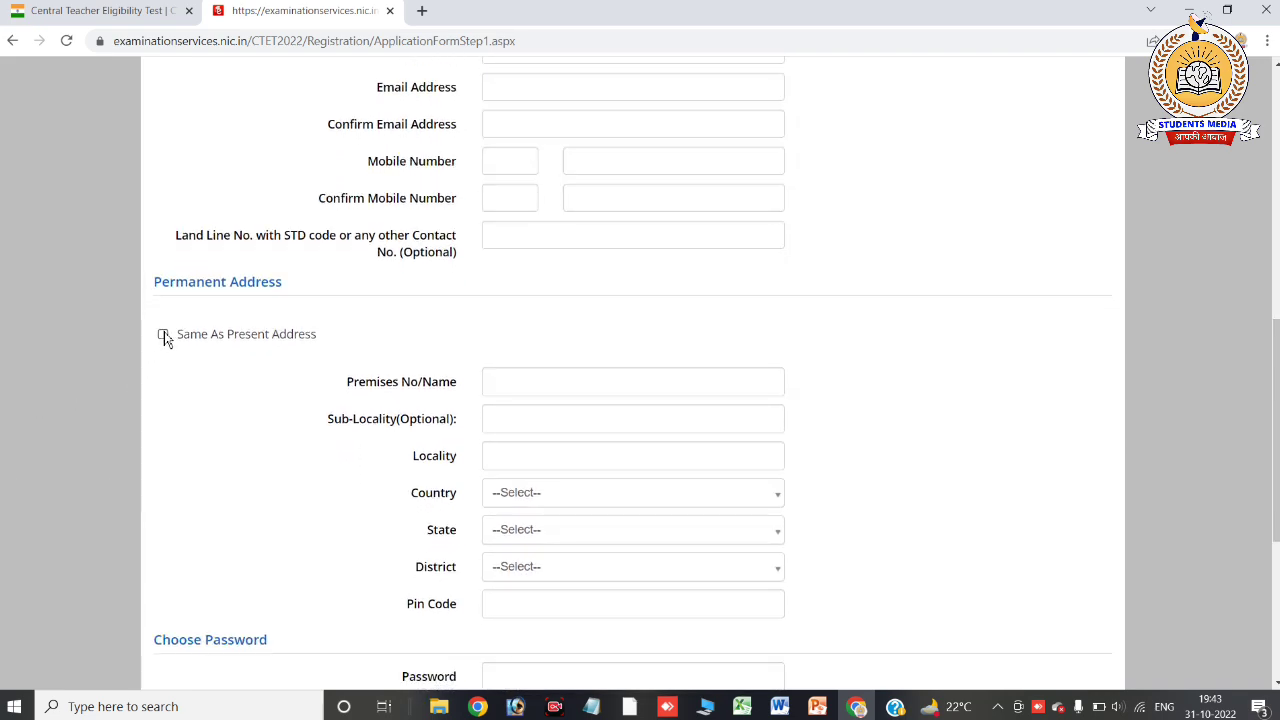
pyautogui.scroll(-3, 343, 332)
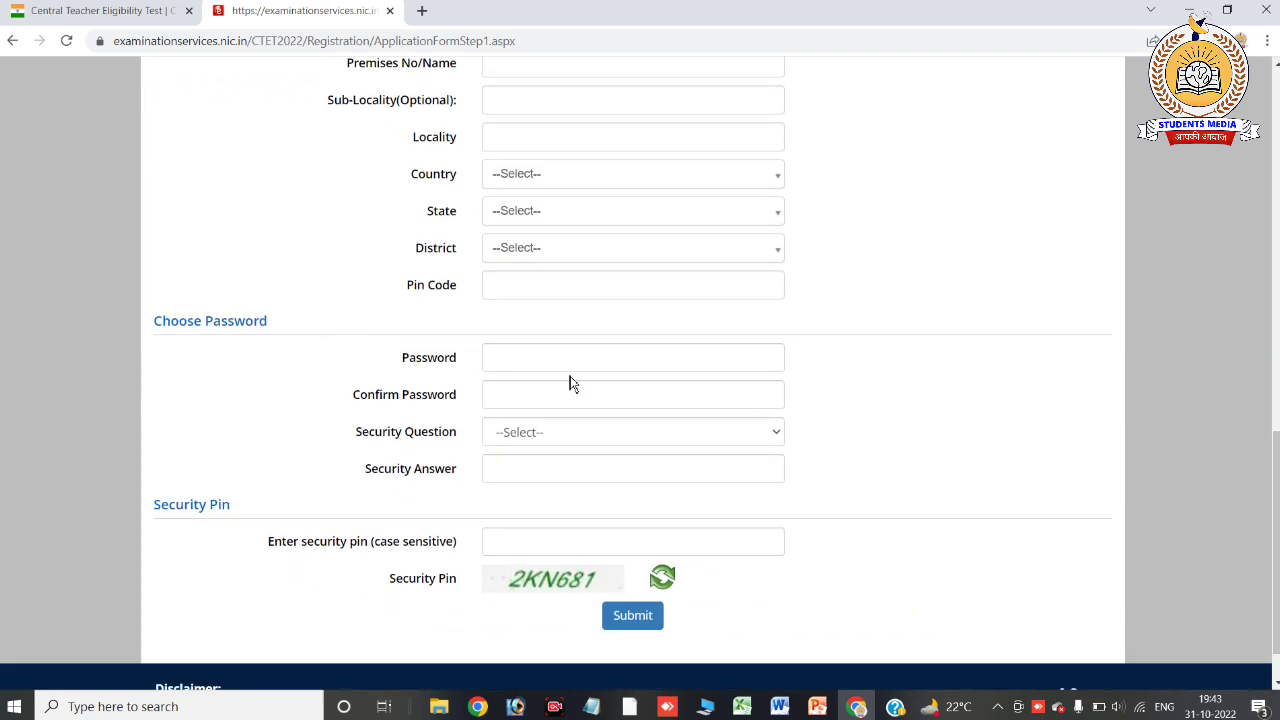
pyautogui.click(561, 359)
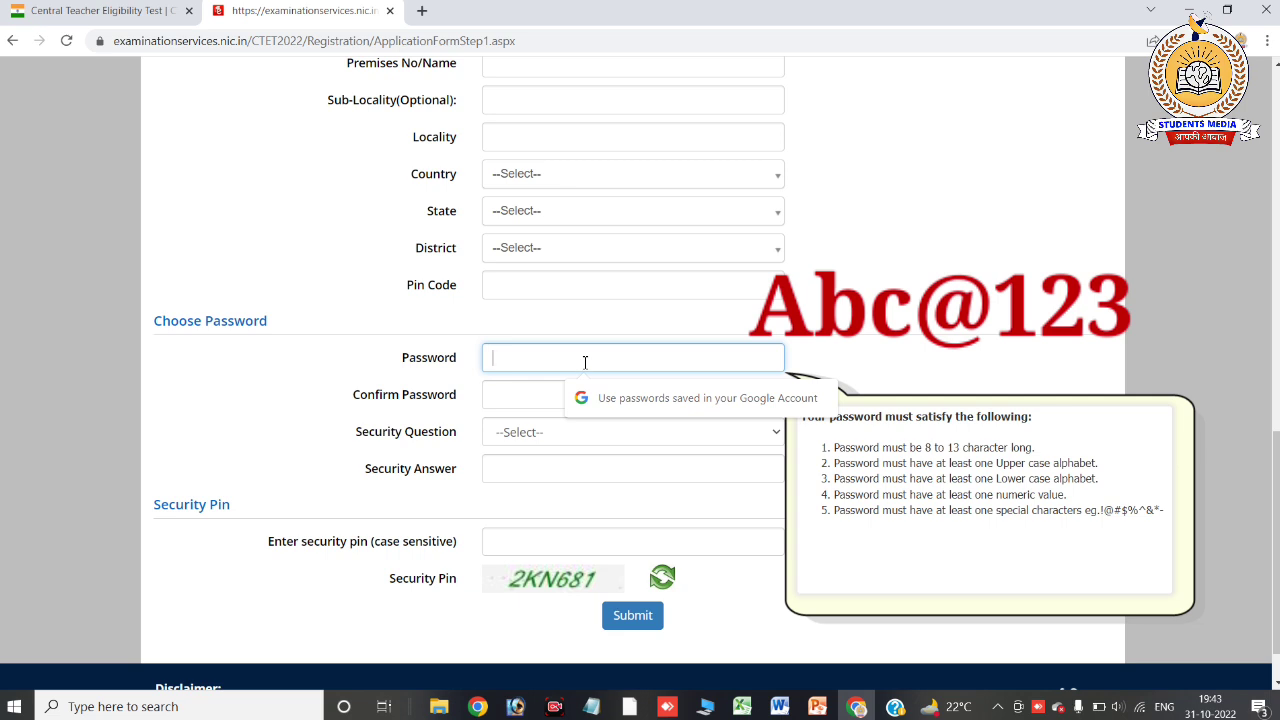
pyautogui.click(526, 394)
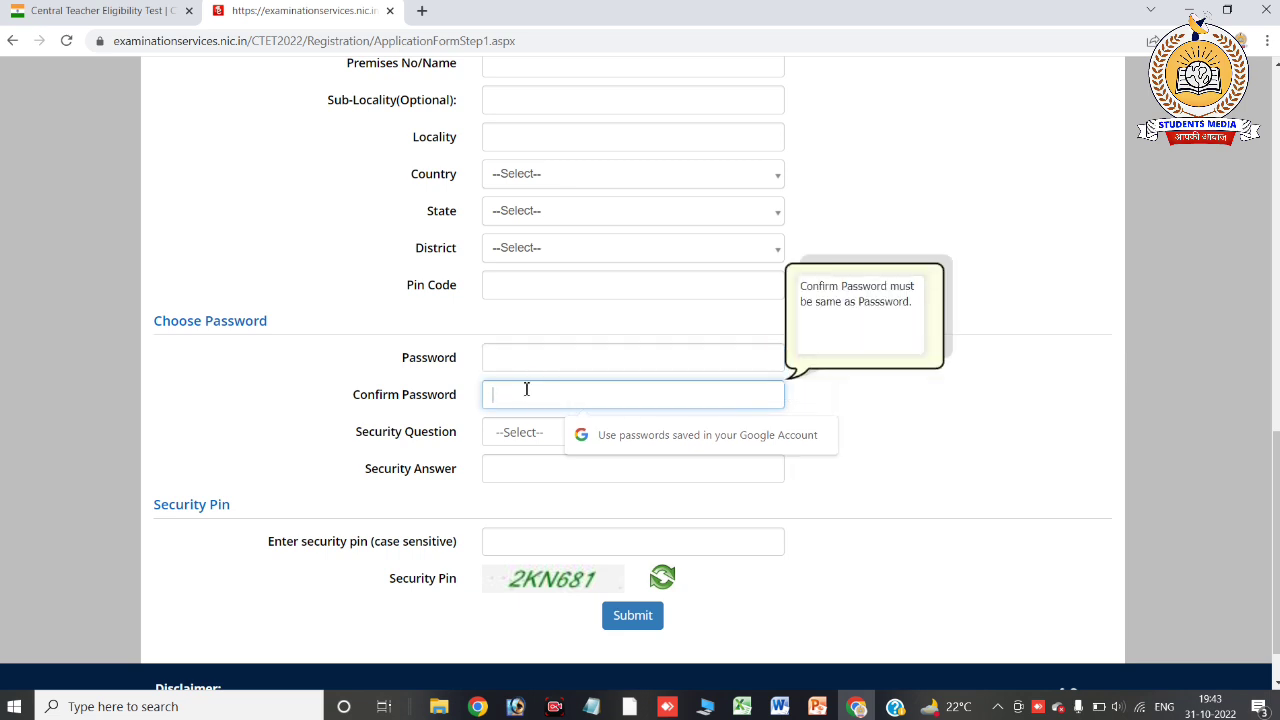
# Fill in the security question and security pin, then submit the form for review
pyautogui.click(518, 437)
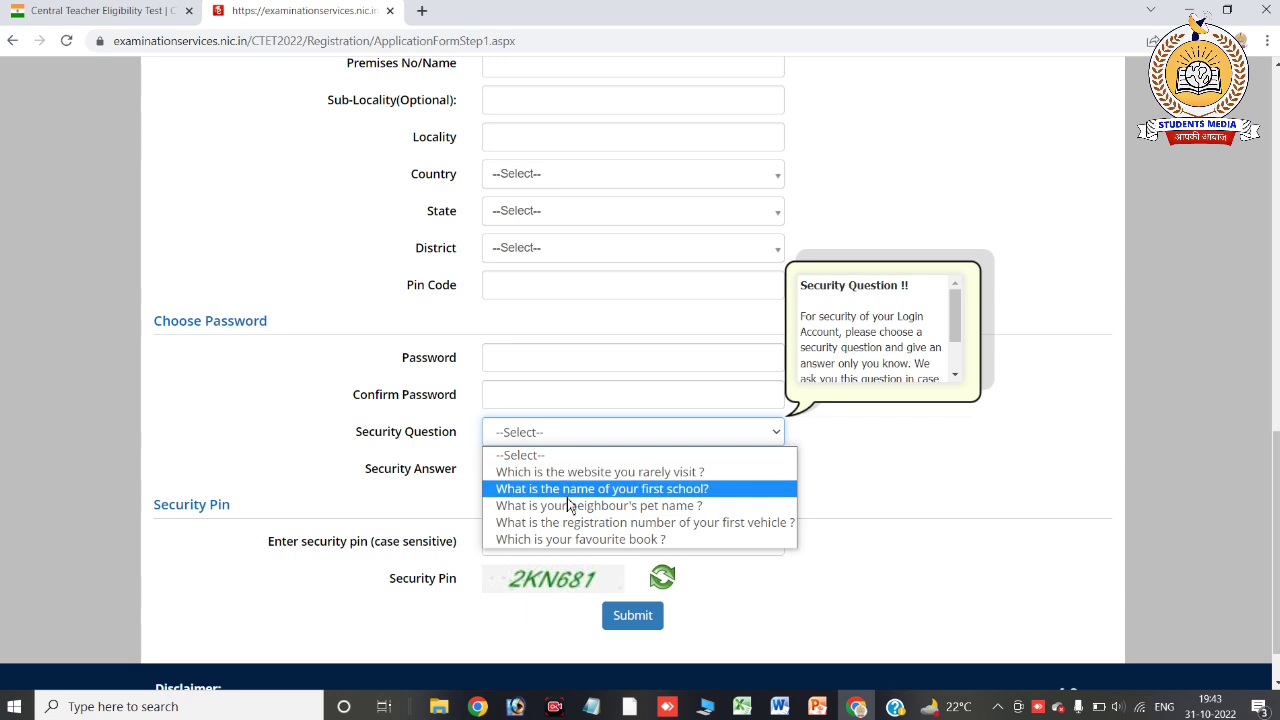
pyautogui.click(962, 480)
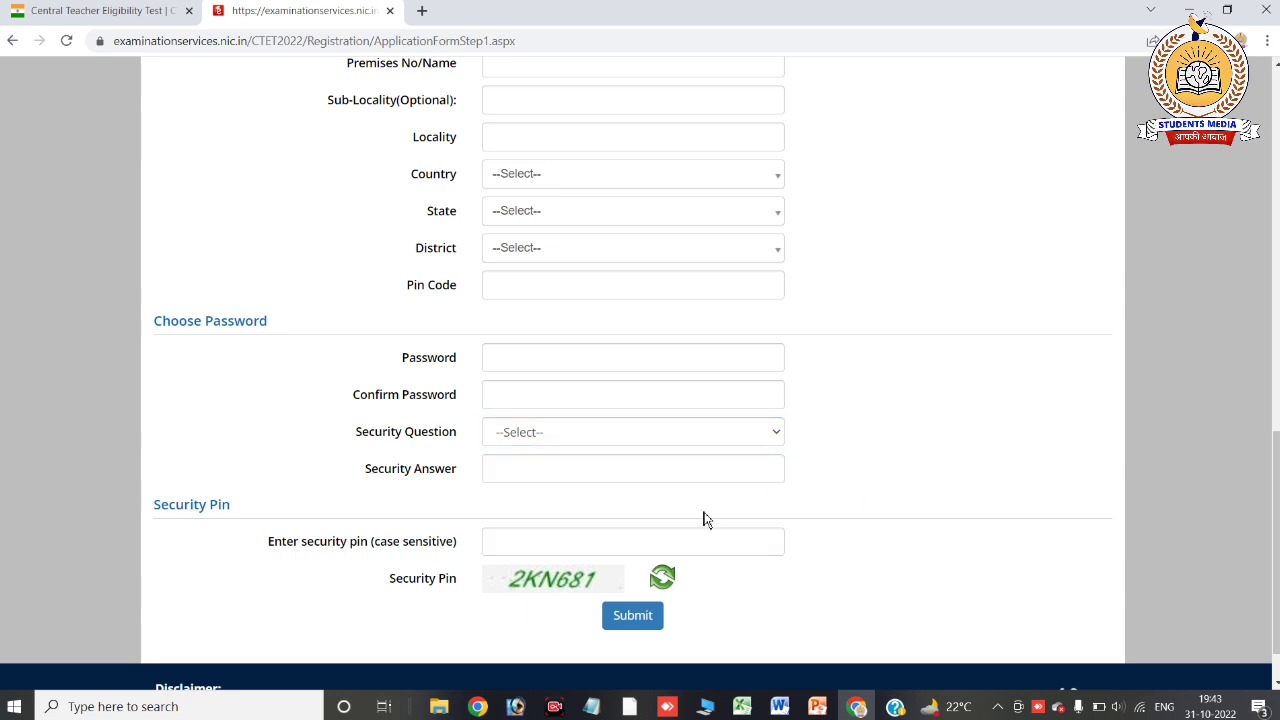
pyautogui.click(520, 549)
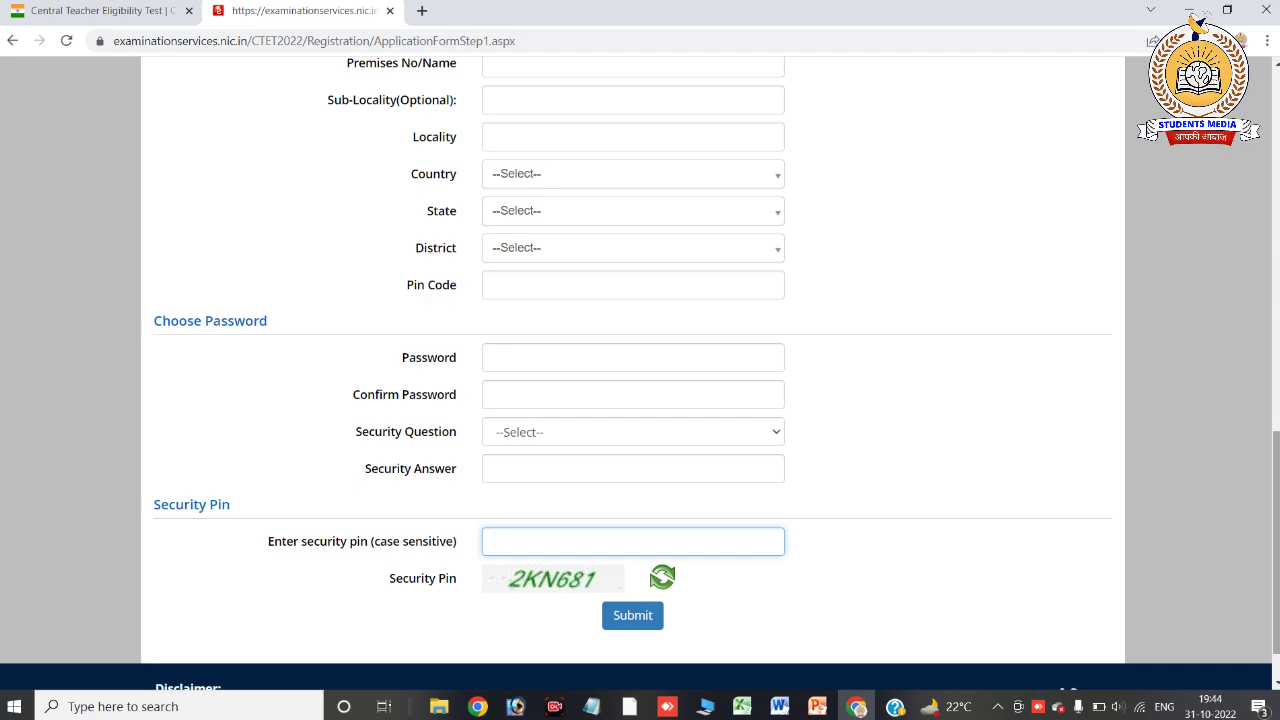
pyautogui.scroll(6, 1150, 130)
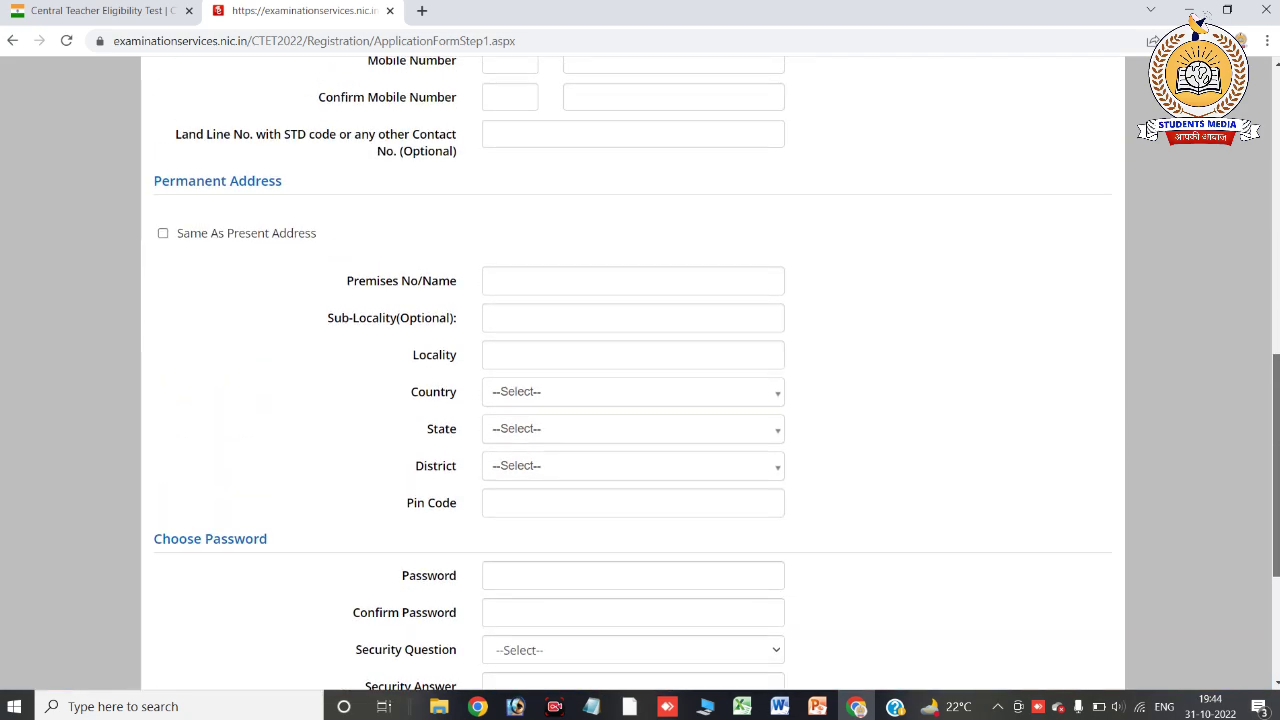
pyautogui.scroll(2, 1277, 537)
pyautogui.scroll(-8, 1277, 537)
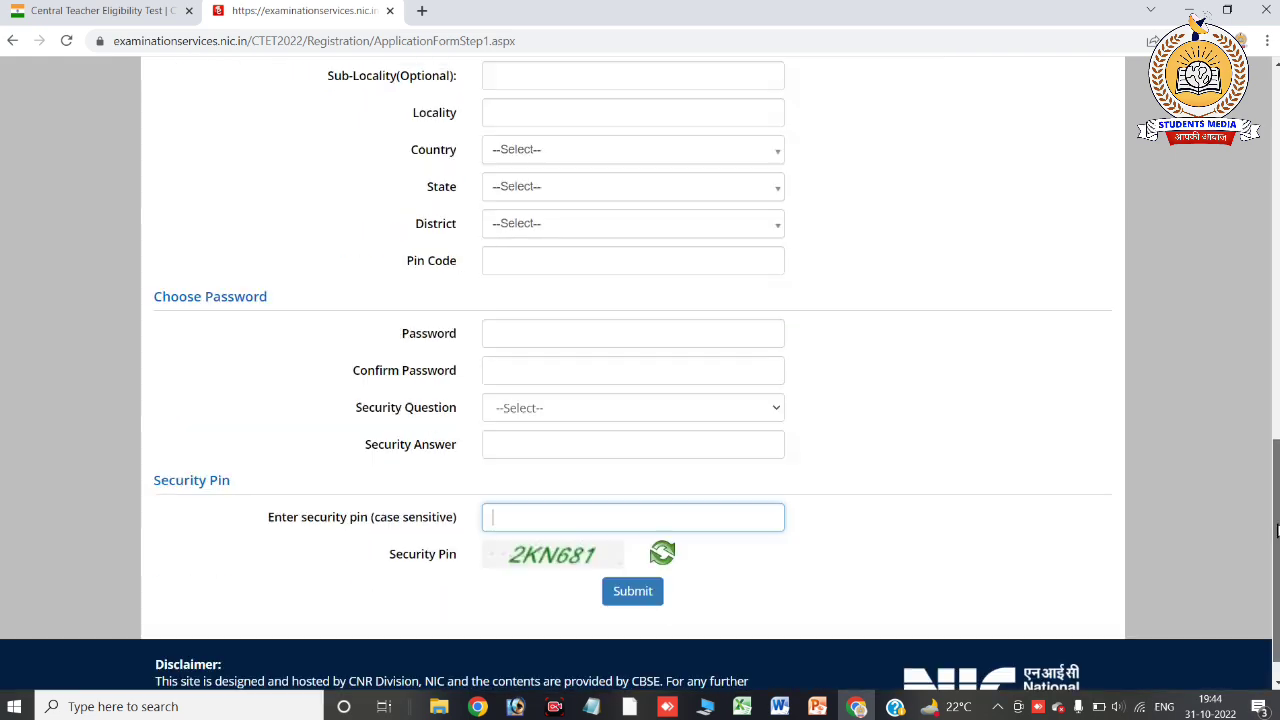
pyautogui.scroll(-1, 1277, 537)
pyautogui.scroll(7, 1277, 537)
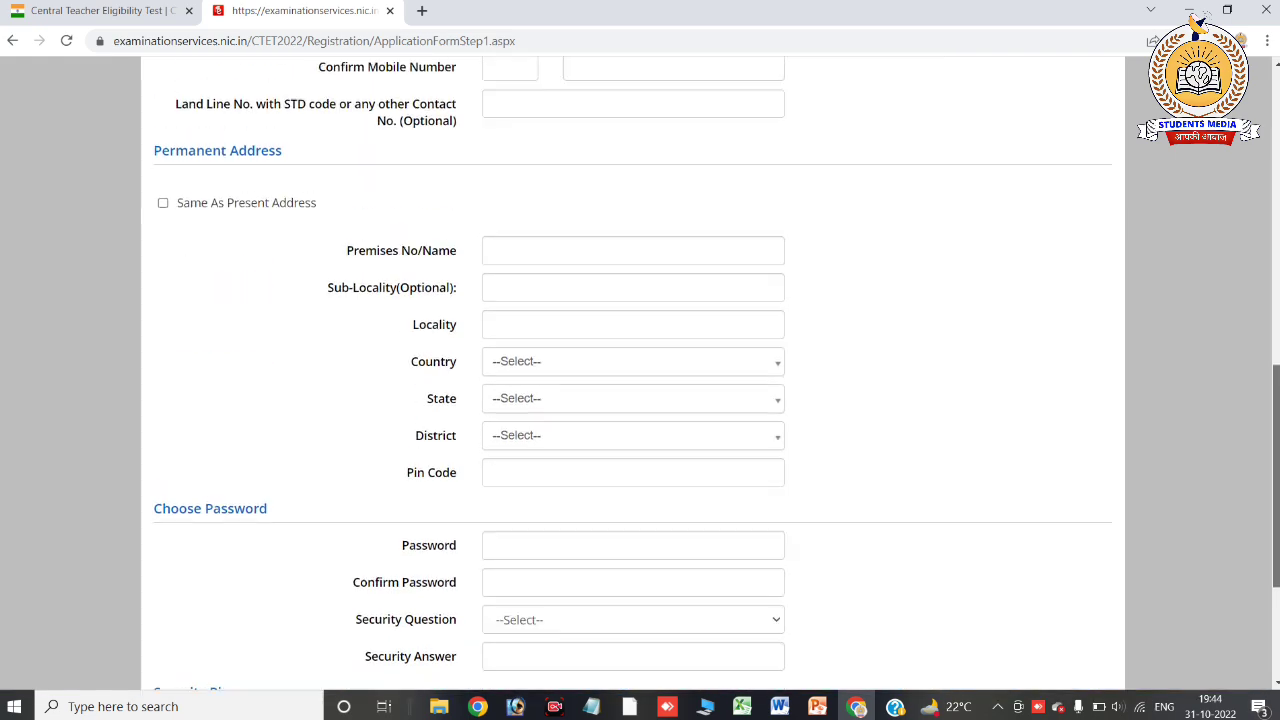
pyautogui.click(628, 558)
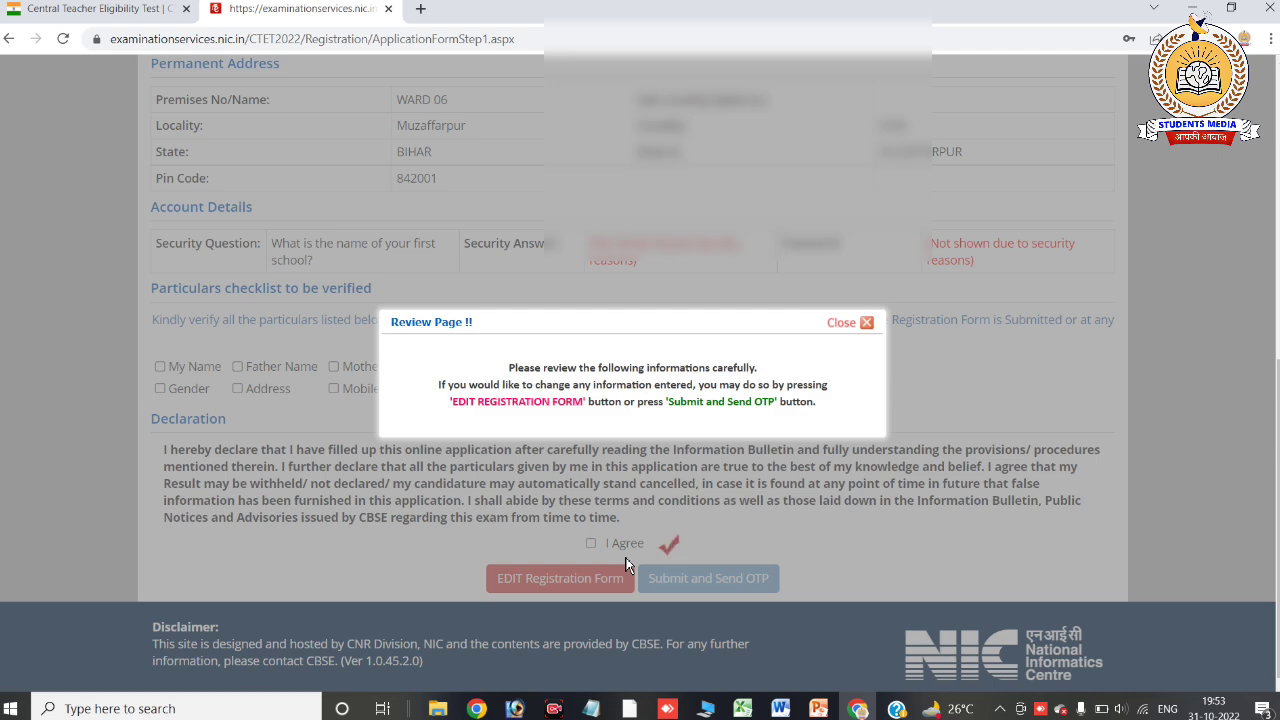
# Dismiss the review notice and tick My Name, Father Name, Mother Name and Date of Birth
pyautogui.click(866, 330)
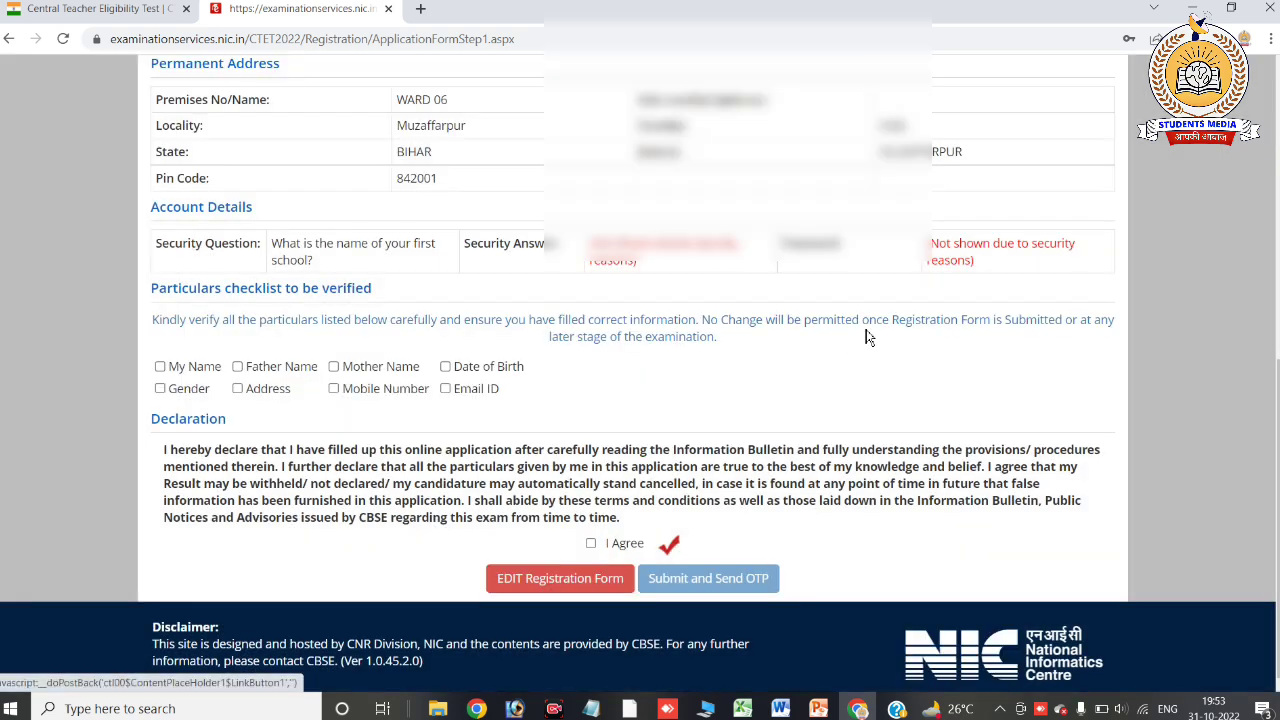
pyautogui.click(161, 368)
pyautogui.click(238, 368)
pyautogui.click(334, 367)
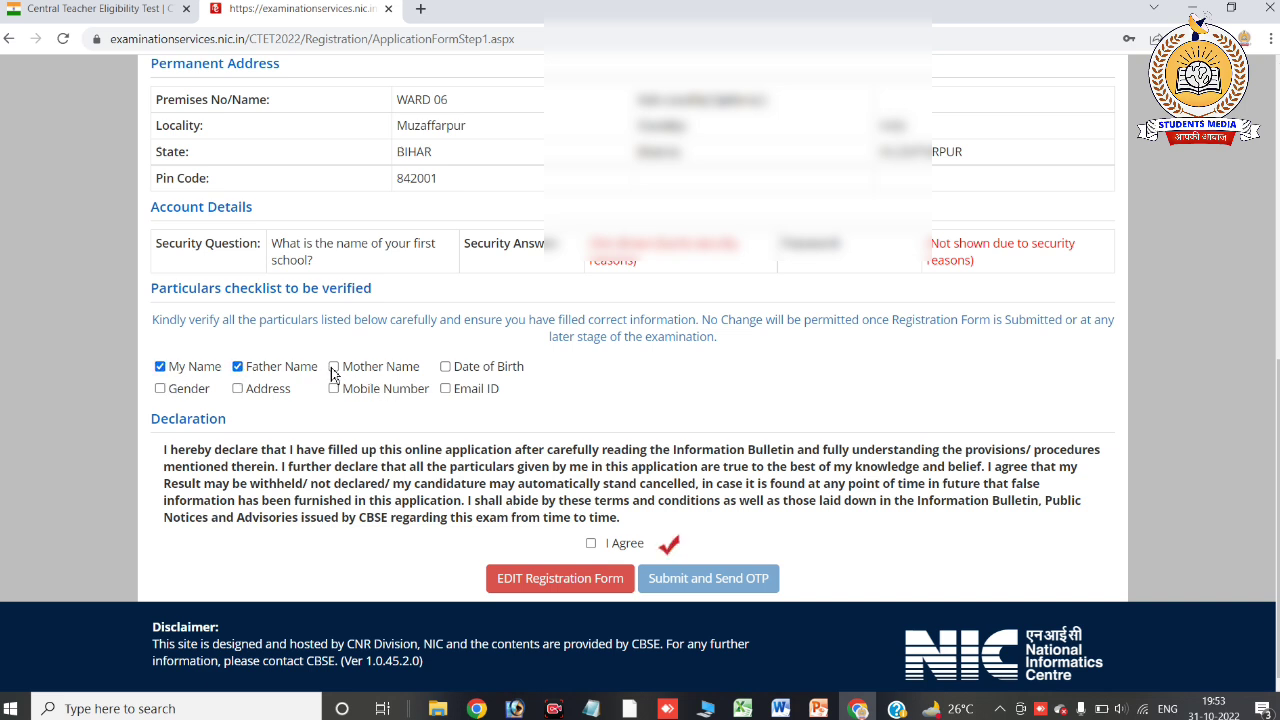
pyautogui.click(445, 367)
# Tick Gender, Address, Mobile Number and Email ID, then accept the I Agree declaration
pyautogui.click(160, 389)
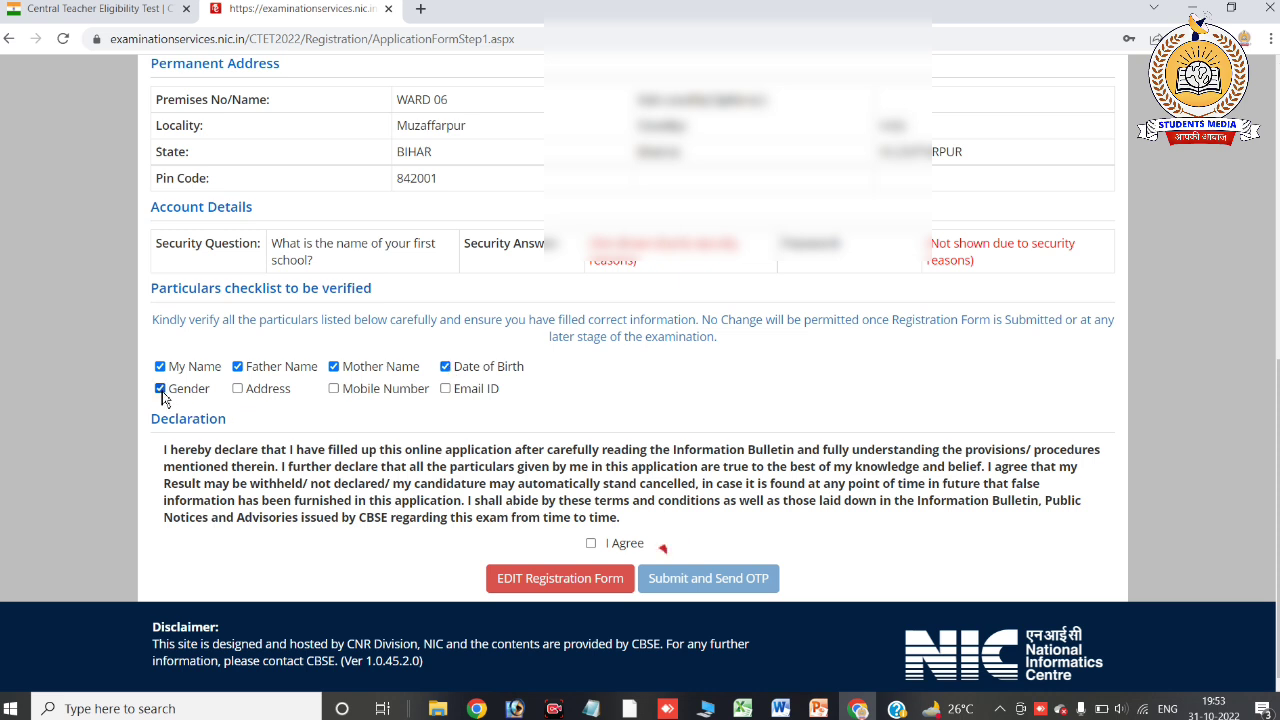
pyautogui.click(238, 389)
pyautogui.click(333, 389)
pyautogui.click(445, 389)
pyautogui.click(592, 544)
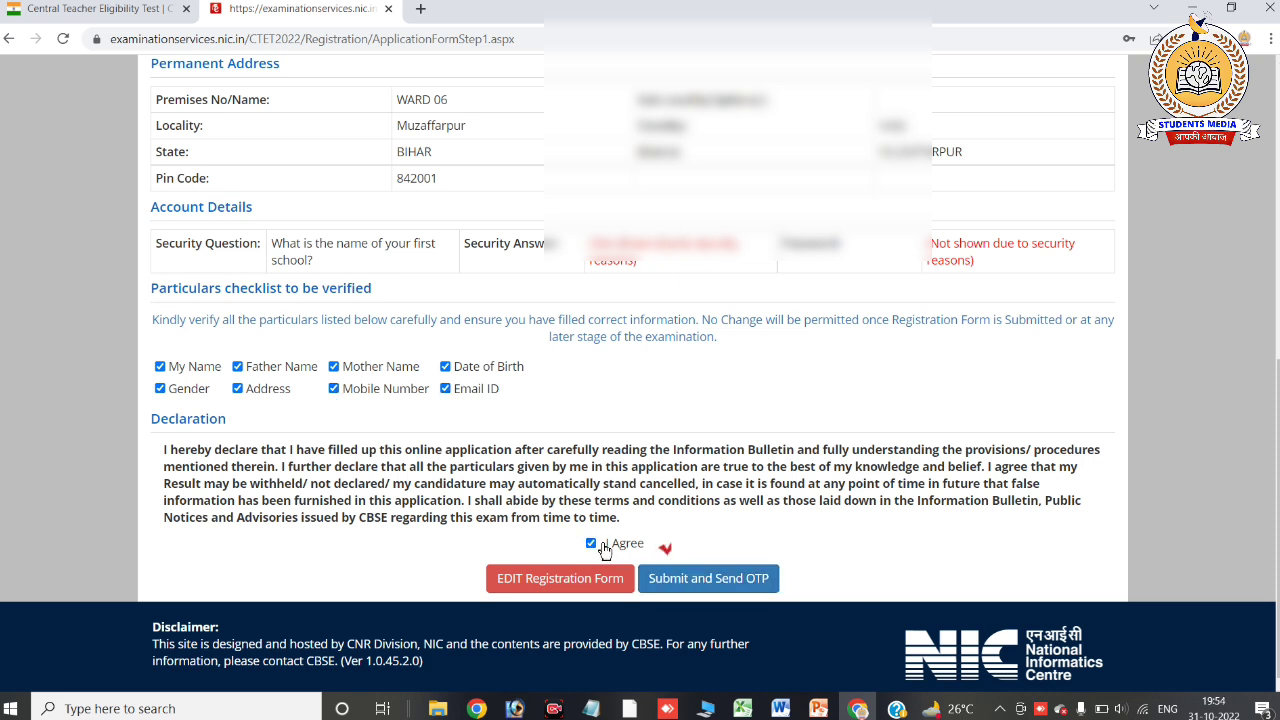
# Request the mobile OTP, confirm, and submit the registration form with the received OTP
pyautogui.click(694, 580)
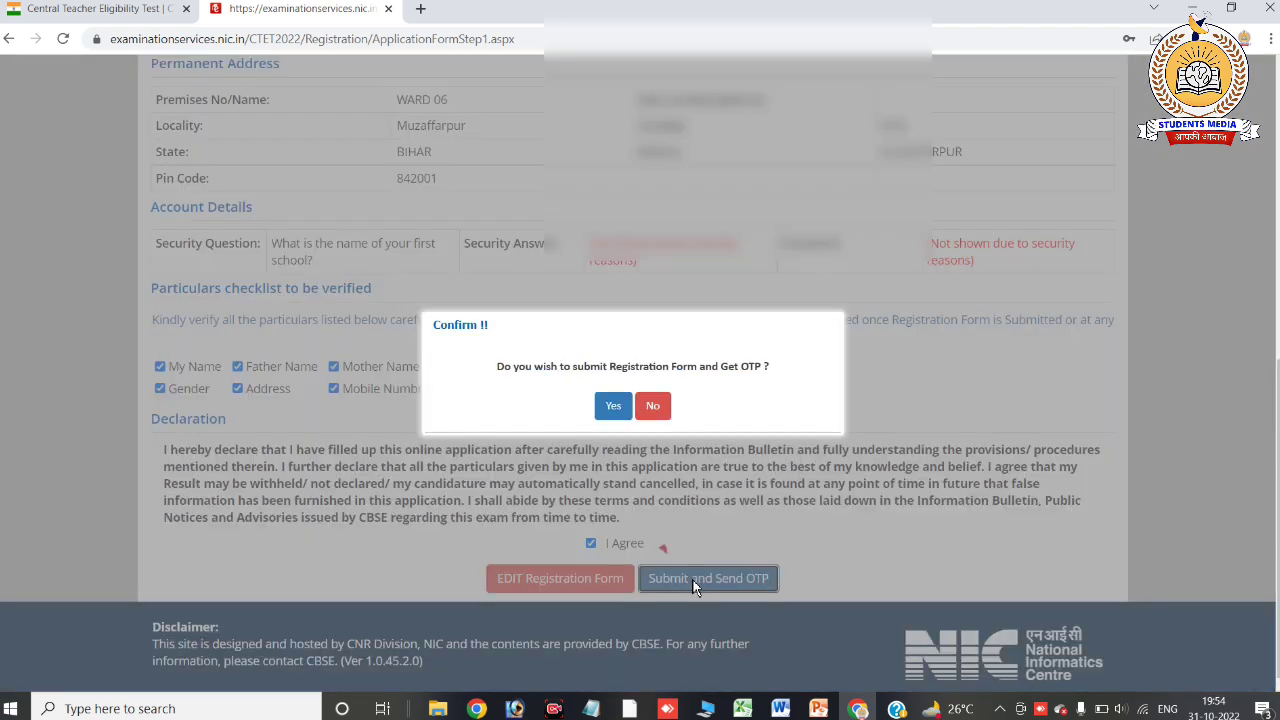
pyautogui.click(612, 408)
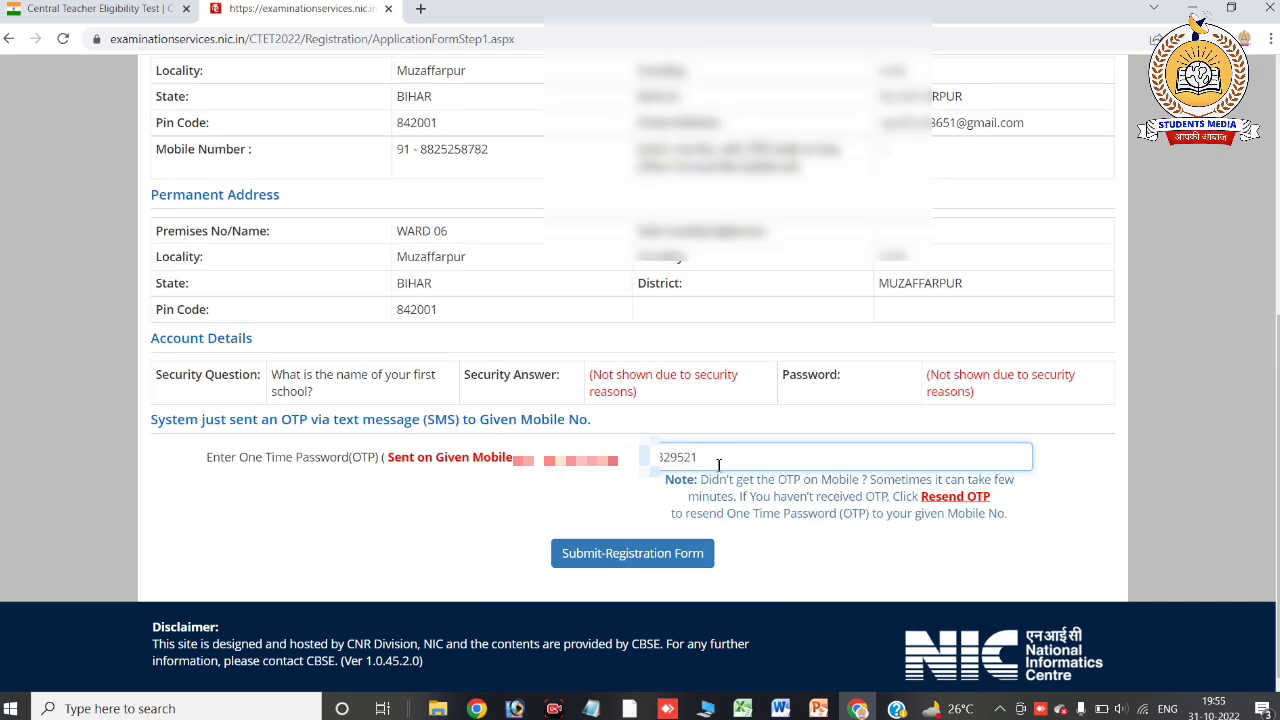
pyautogui.click(637, 556)
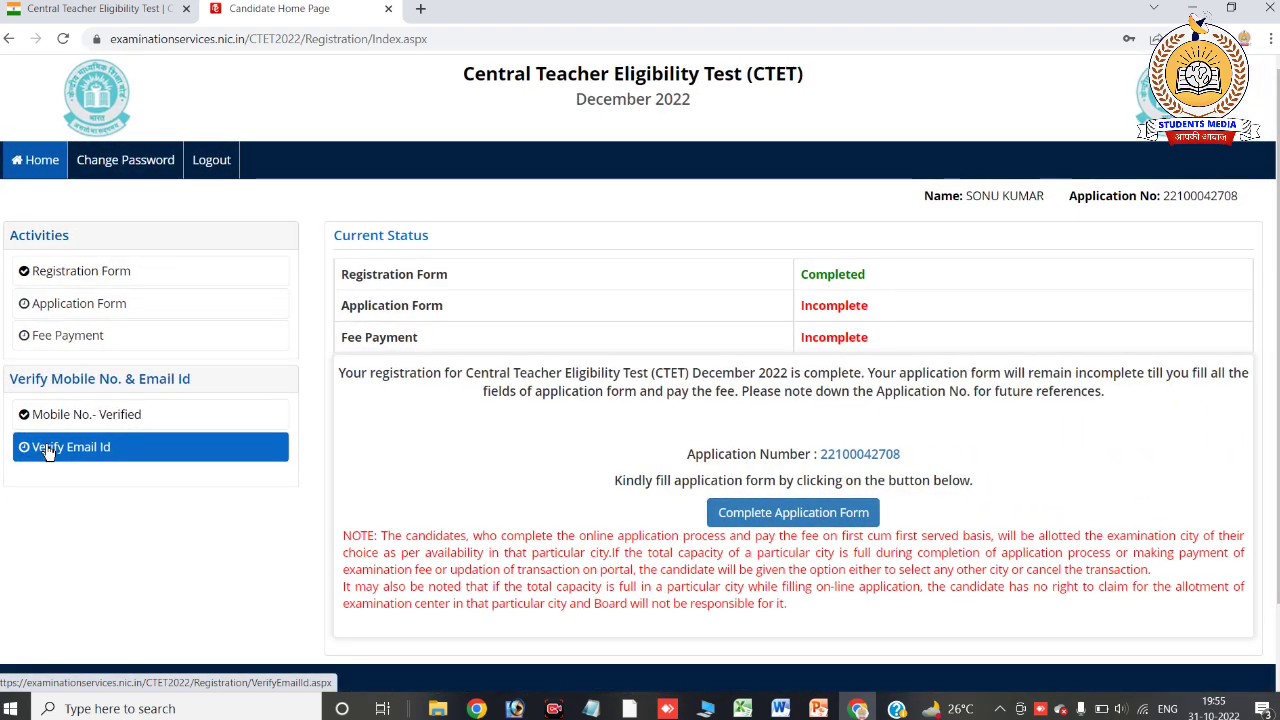
# Start Complete Application Form and go to its Personal Details step
pyautogui.click(797, 522)
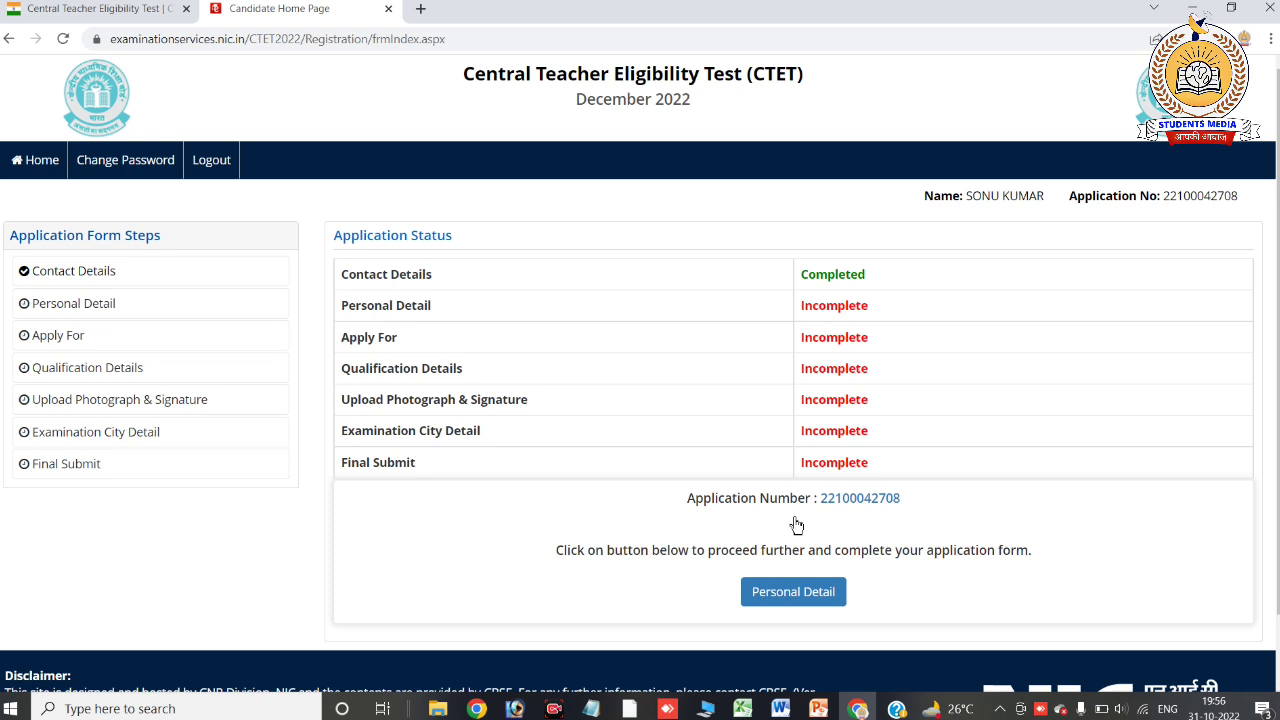
pyautogui.click(797, 596)
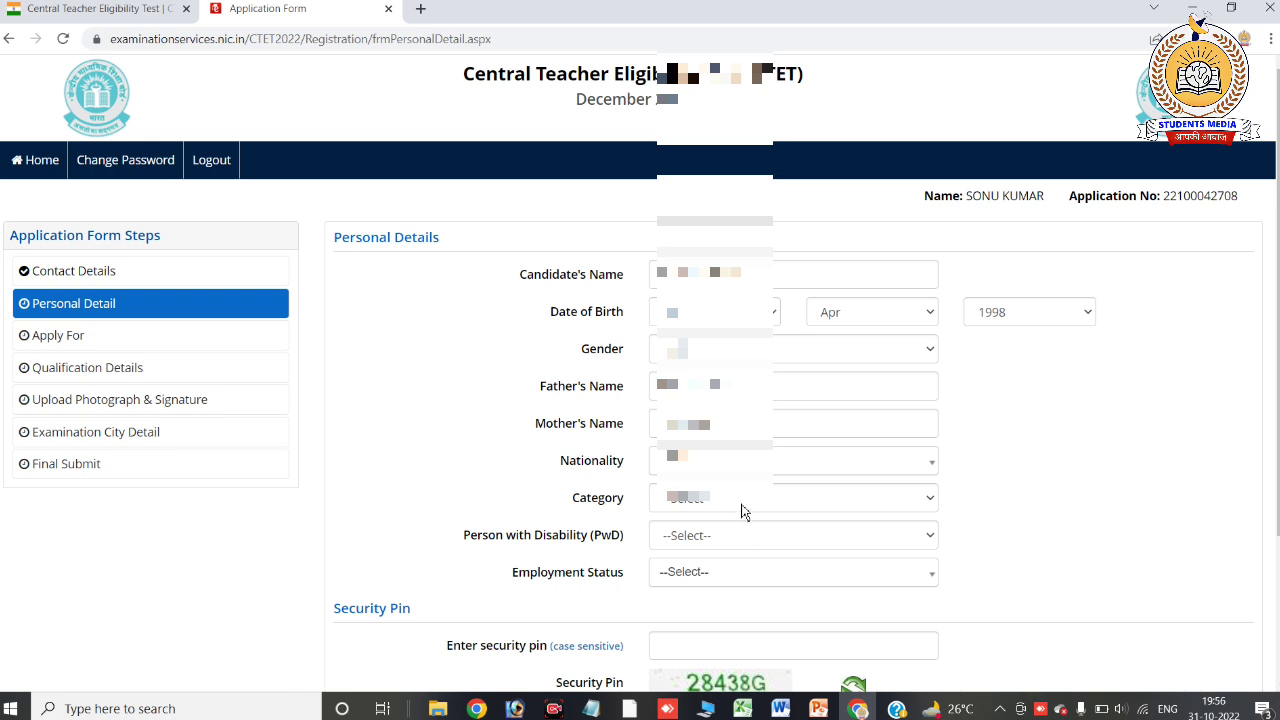
# Set Nationality to Indian, Category to General and PwD to No
pyautogui.click(725, 468)
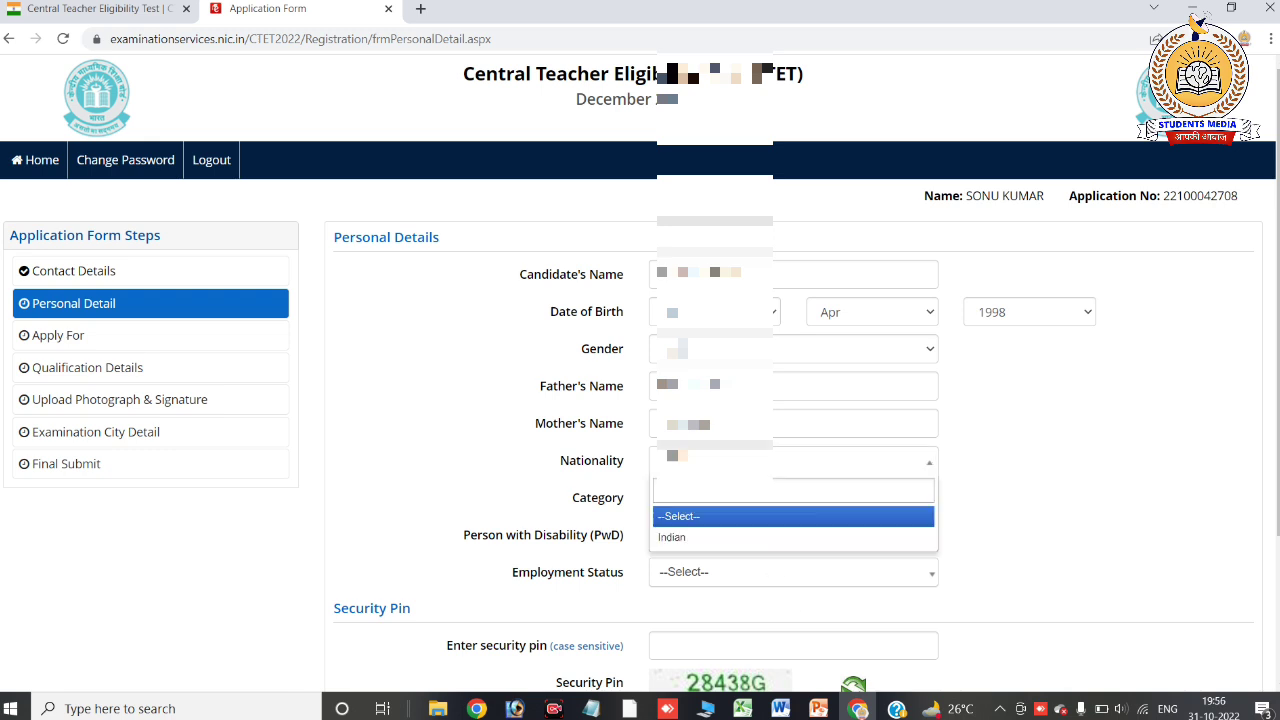
pyautogui.click(676, 542)
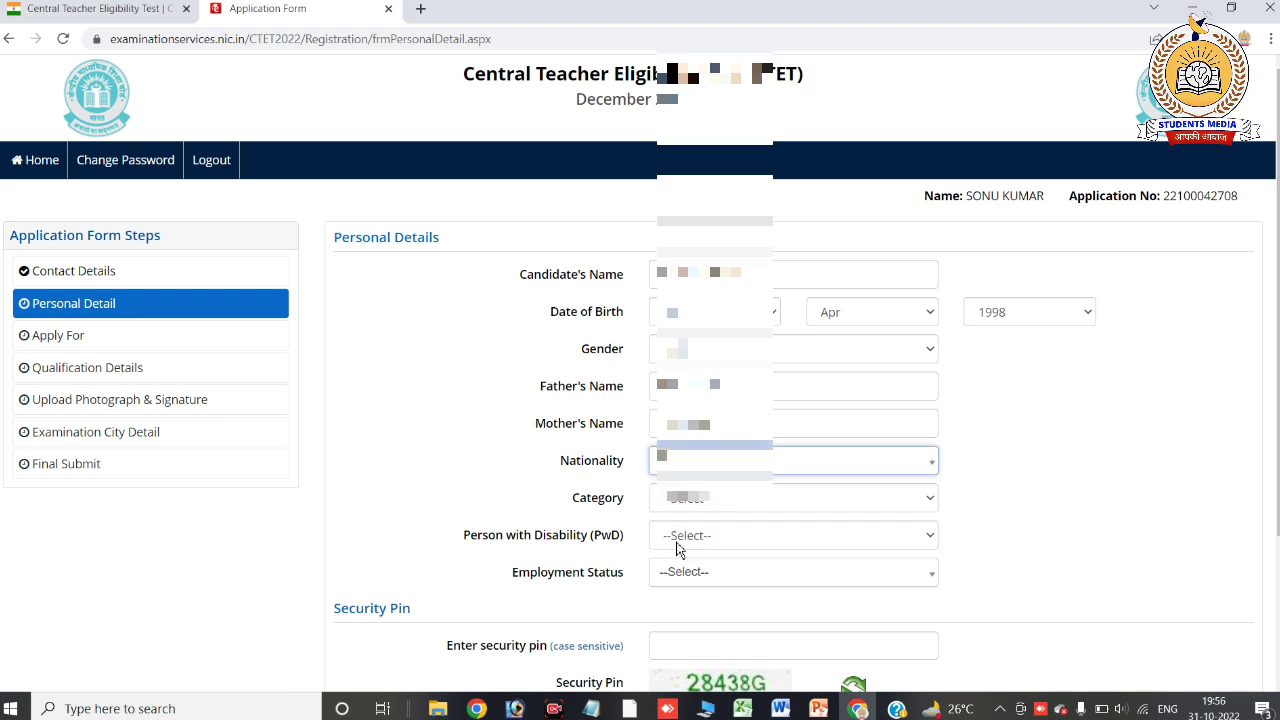
pyautogui.click(684, 500)
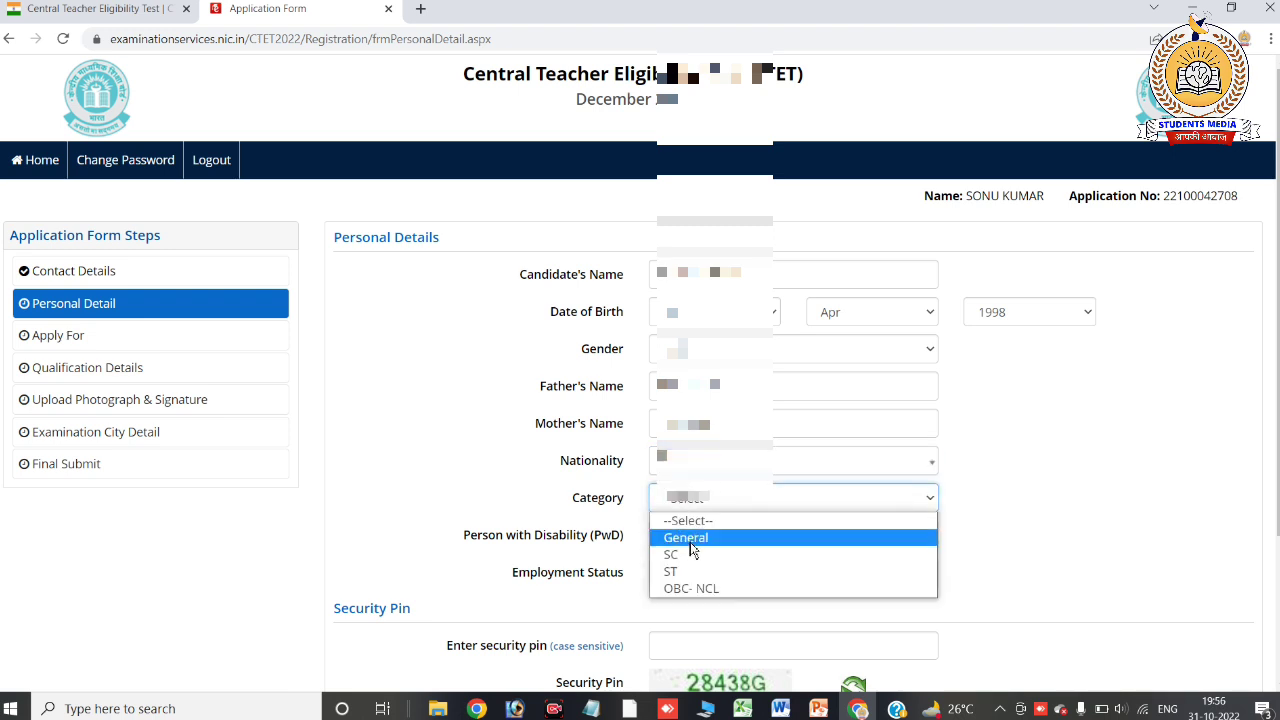
pyautogui.click(690, 544)
pyautogui.click(691, 541)
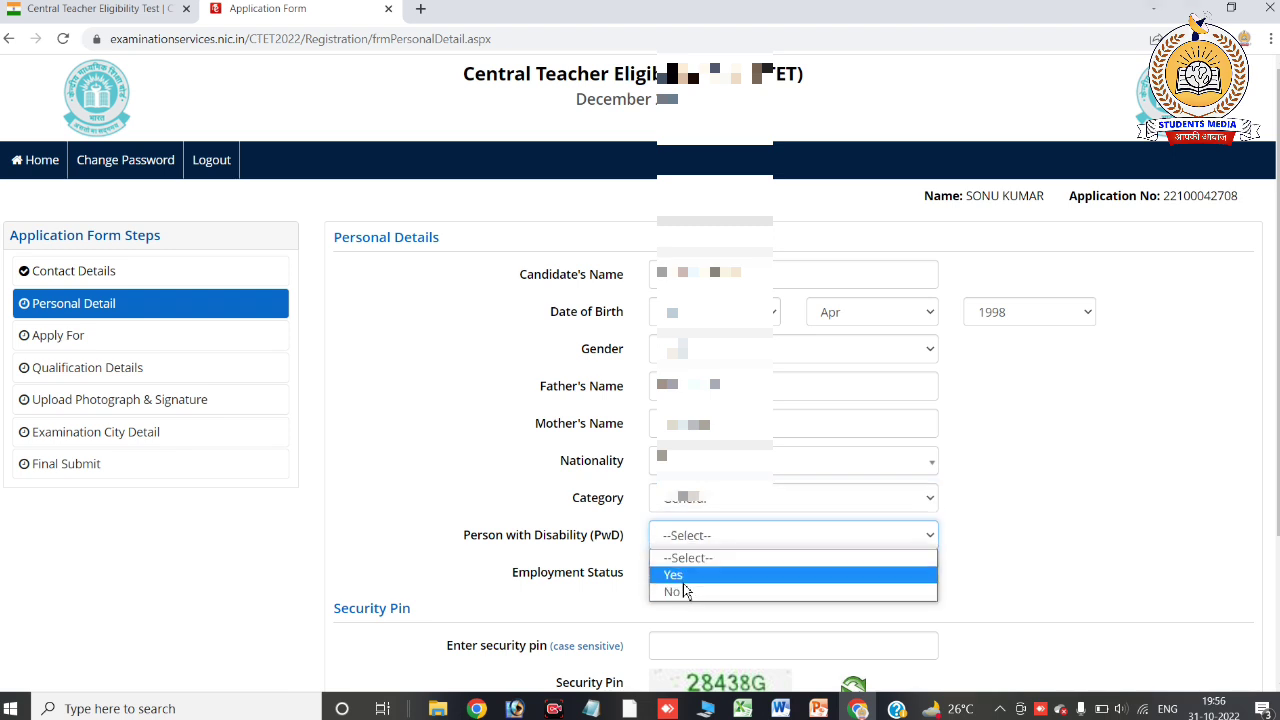
pyautogui.click(686, 593)
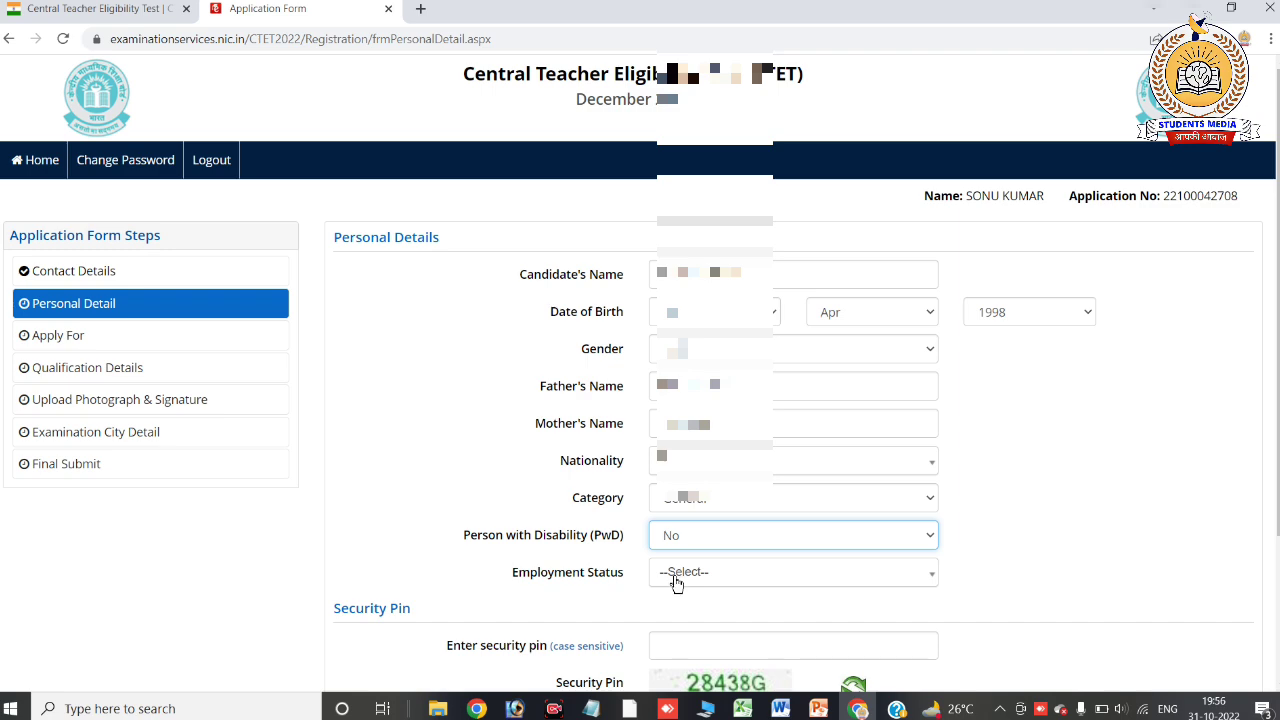
# Set Employment Status to Not Employed, enter the security pin, and save the personal details
pyautogui.click(674, 576)
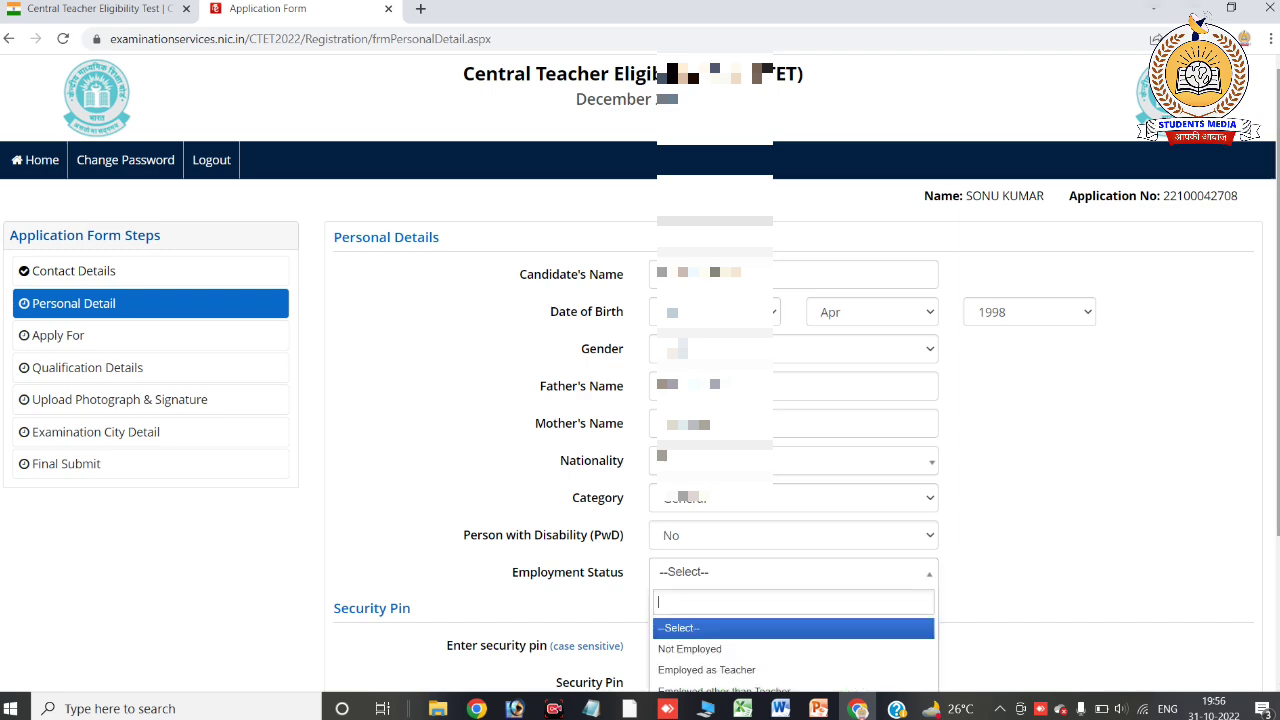
pyautogui.click(1150, 130)
pyautogui.scroll(-2, 1150, 131)
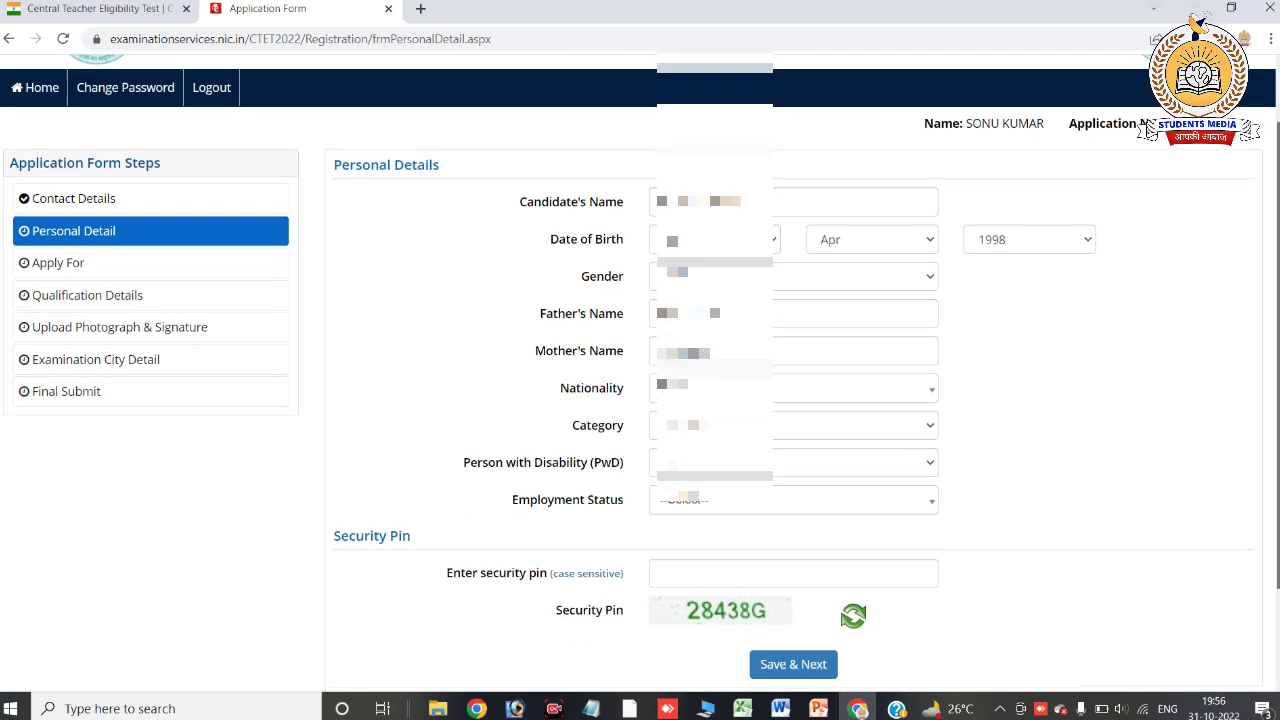
pyautogui.press('Down')
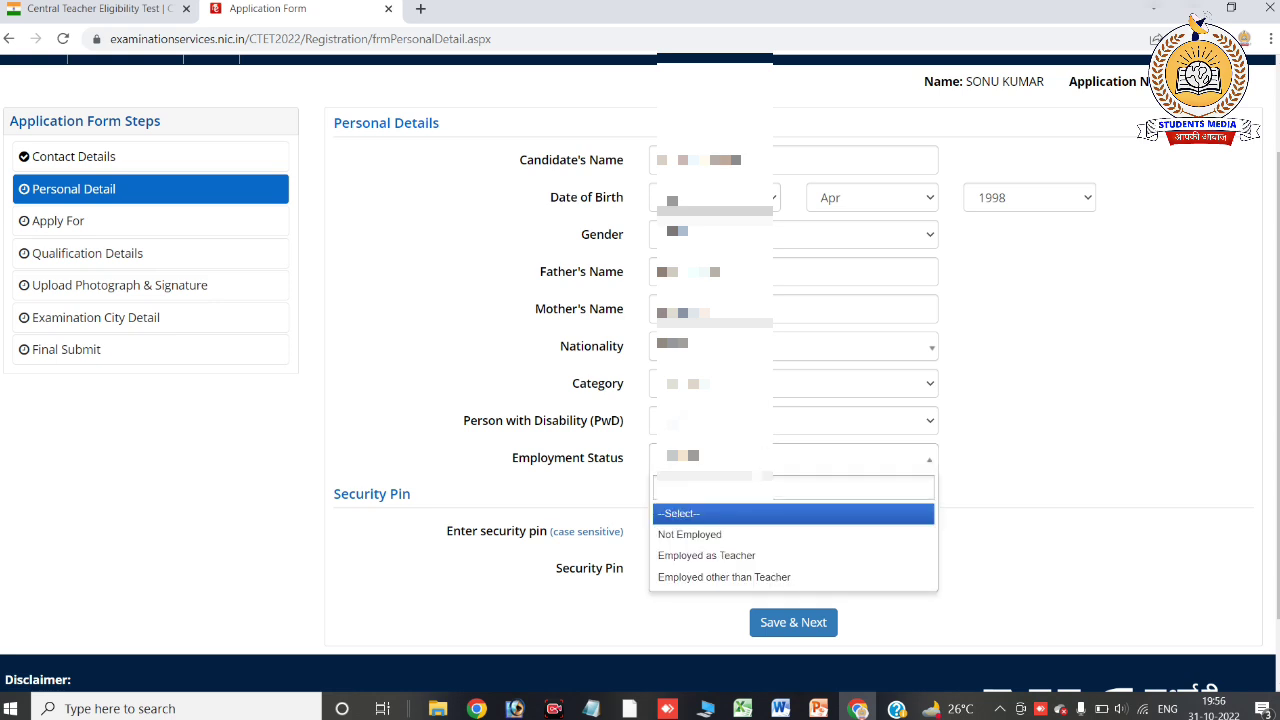
pyautogui.click(712, 535)
pyautogui.click(700, 533)
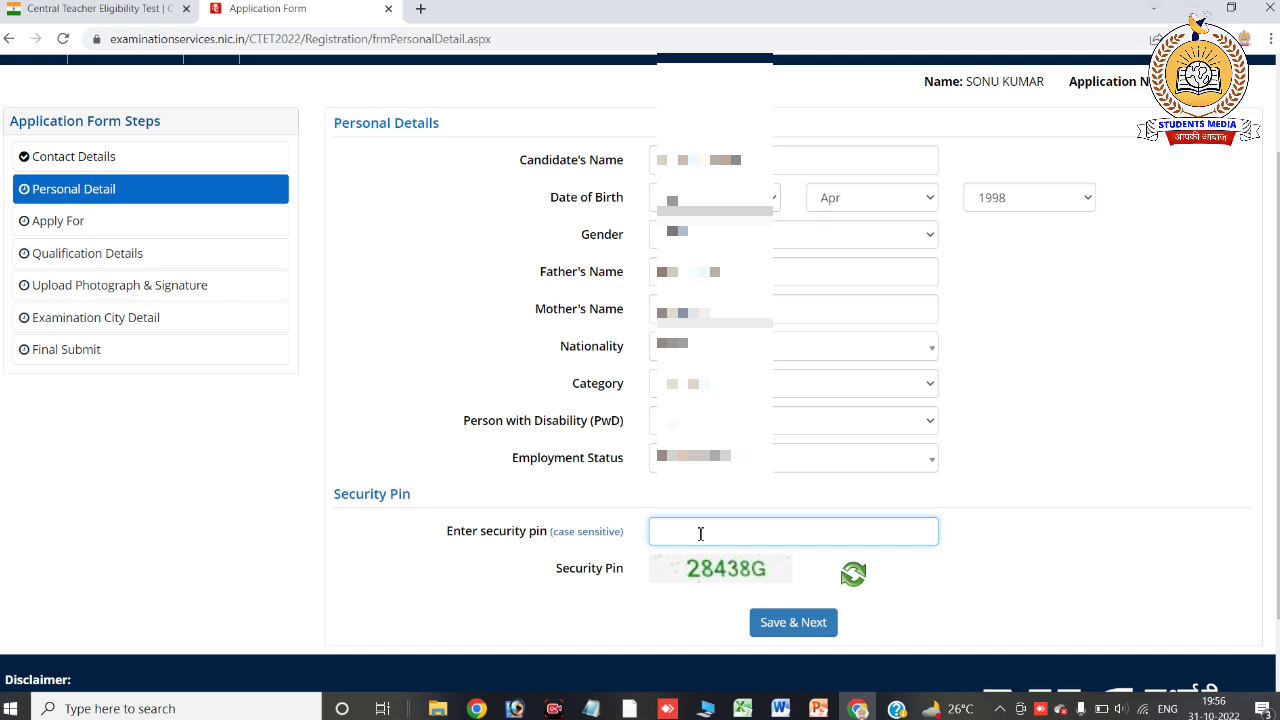
pyautogui.write('28438G')
pyautogui.click(783, 622)
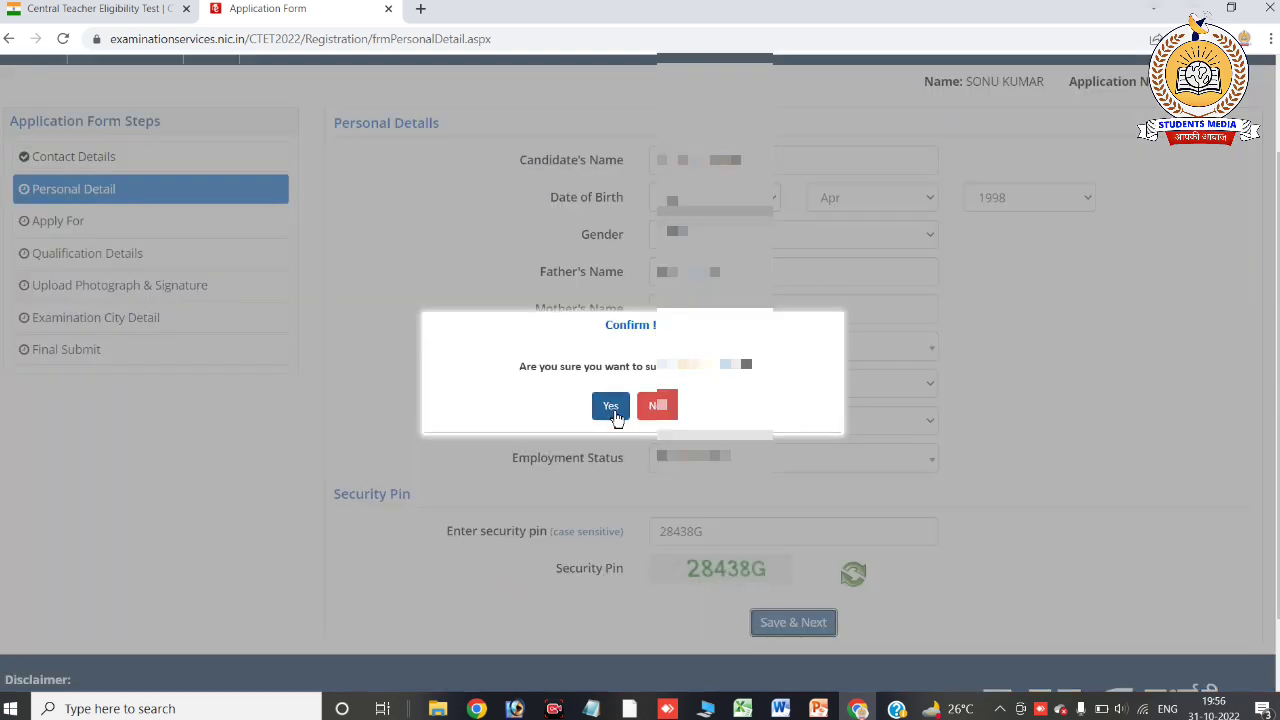
pyautogui.click(612, 408)
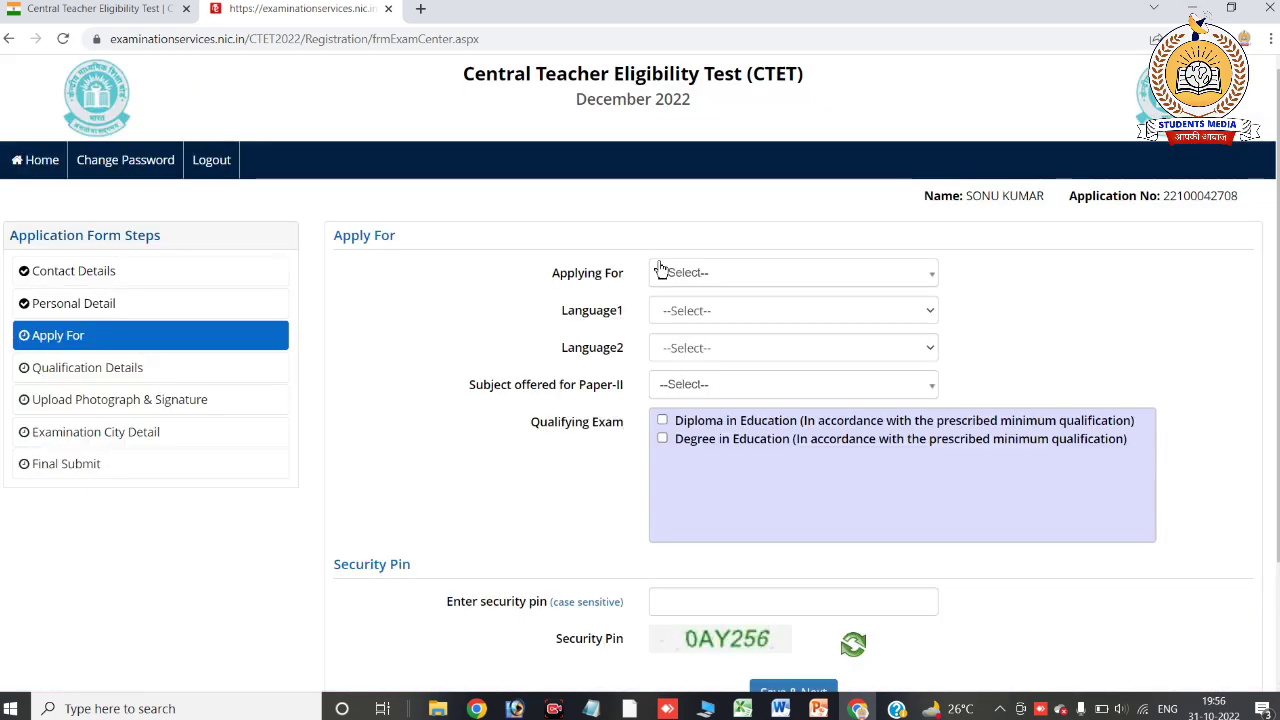
# Apply for Both (Paper-I and Paper-II) with Language1 set to Hindi
pyautogui.click(693, 286)
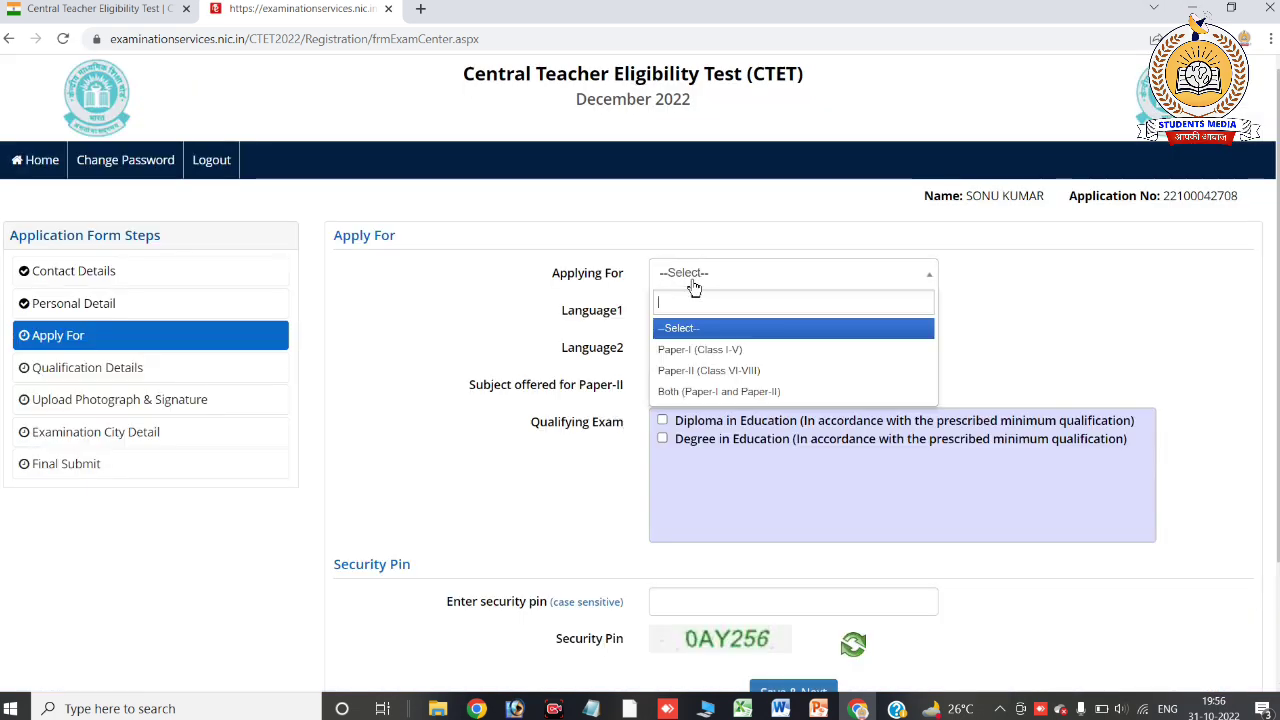
pyautogui.click(696, 394)
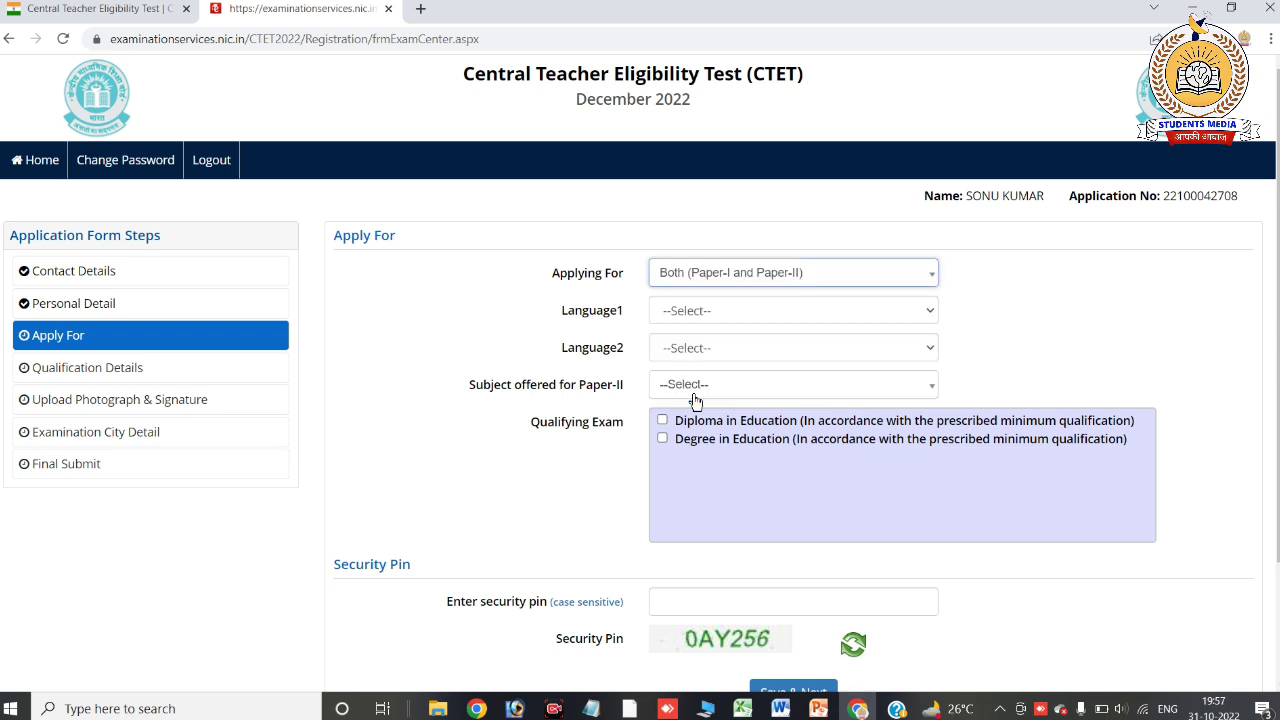
pyautogui.click(694, 314)
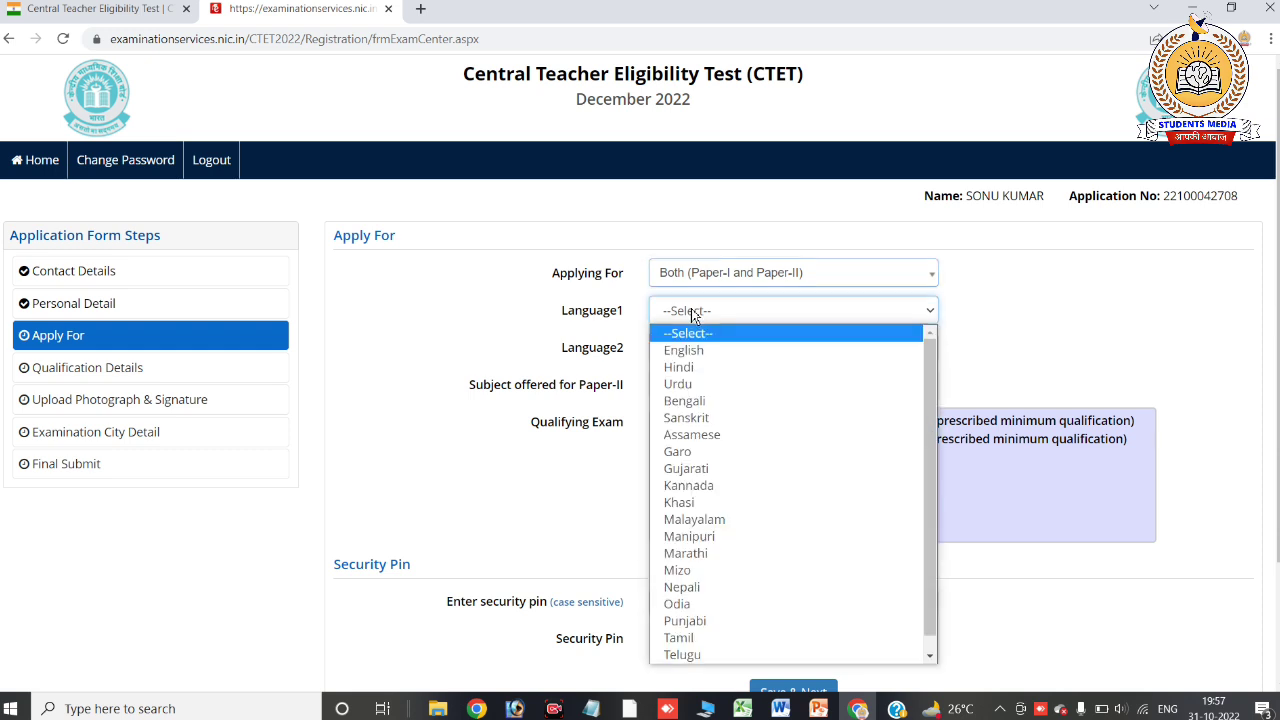
pyautogui.click(696, 366)
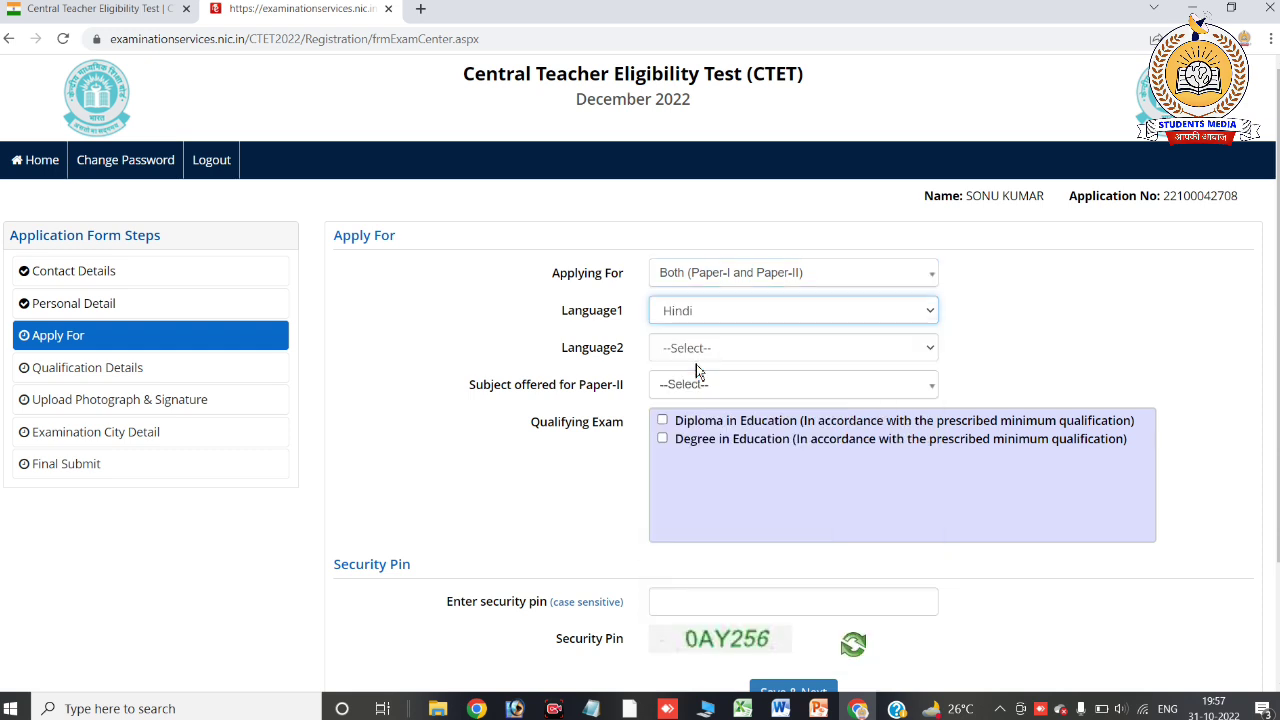
# Set Language2 to English
pyautogui.click(696, 358)
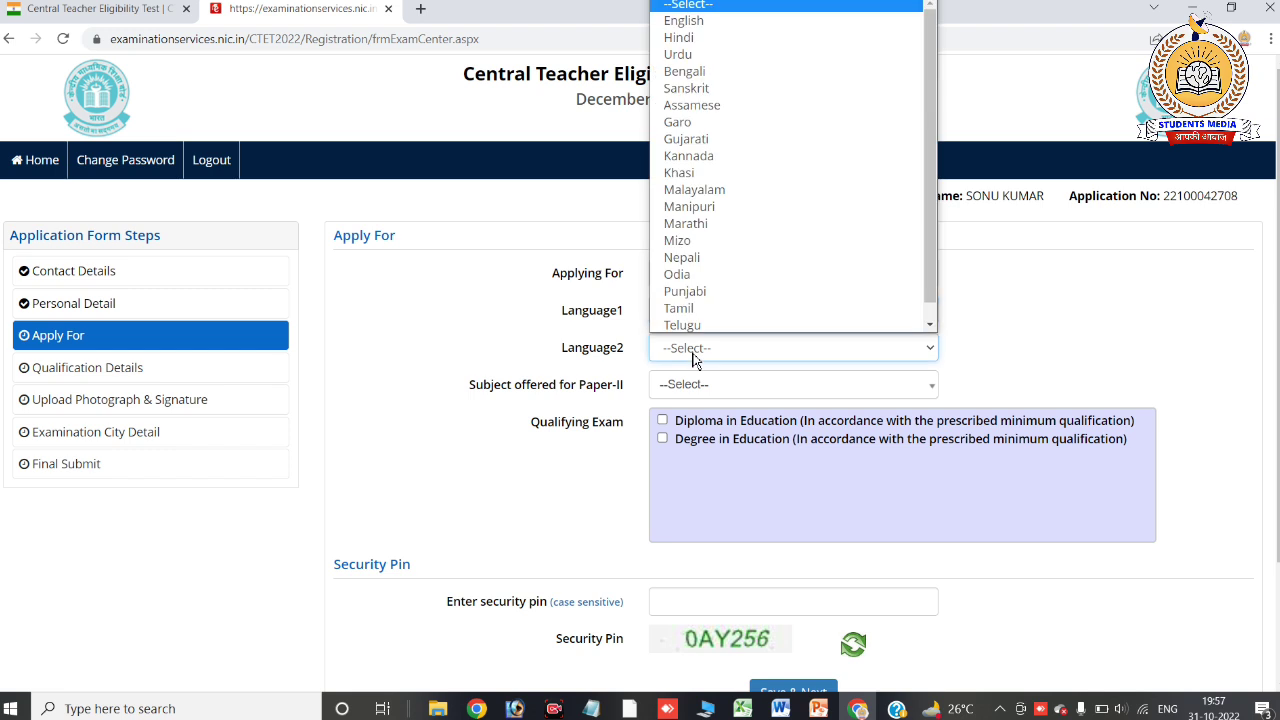
pyautogui.click(695, 22)
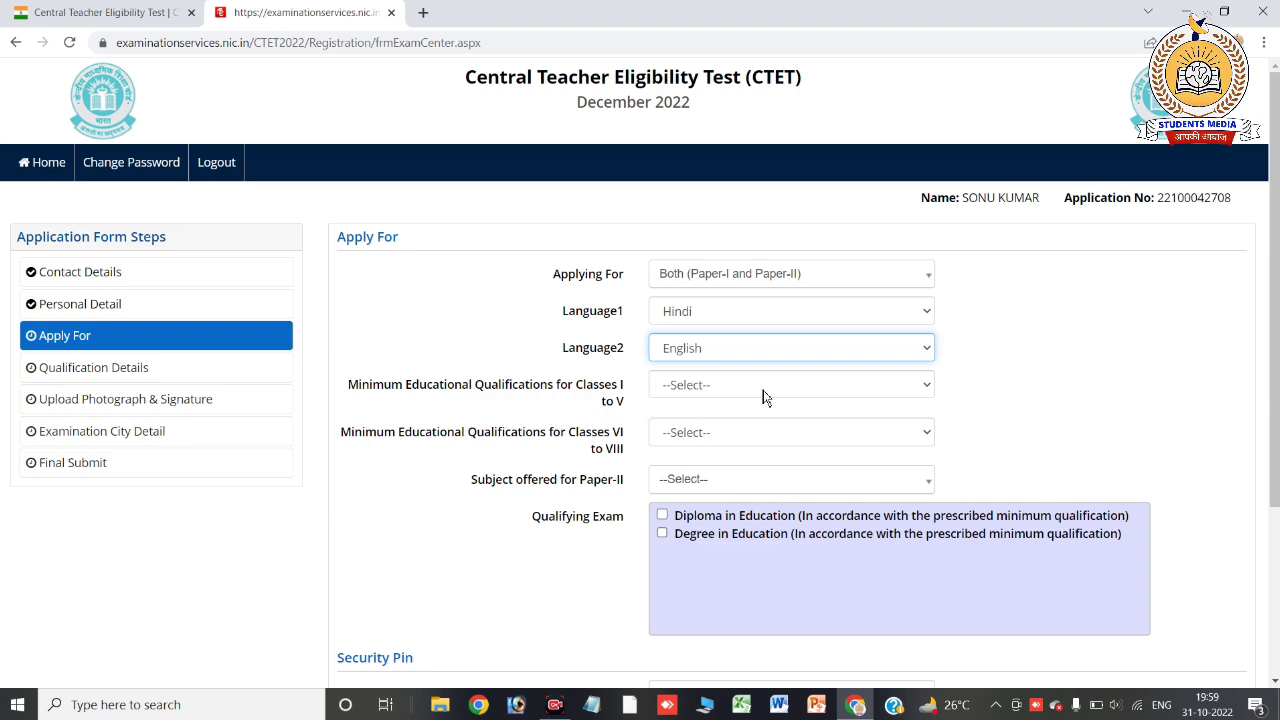
pyautogui.scroll(3, 709, 349)
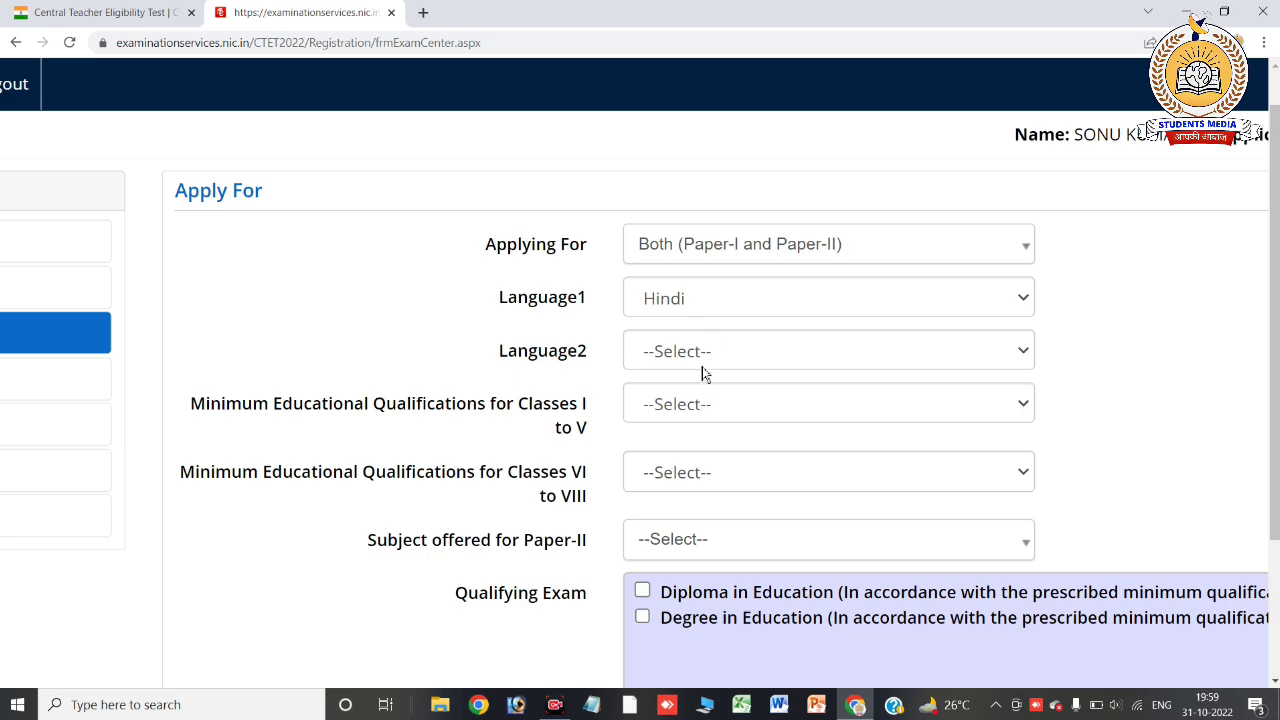
pyautogui.scroll(-3, 558, 449)
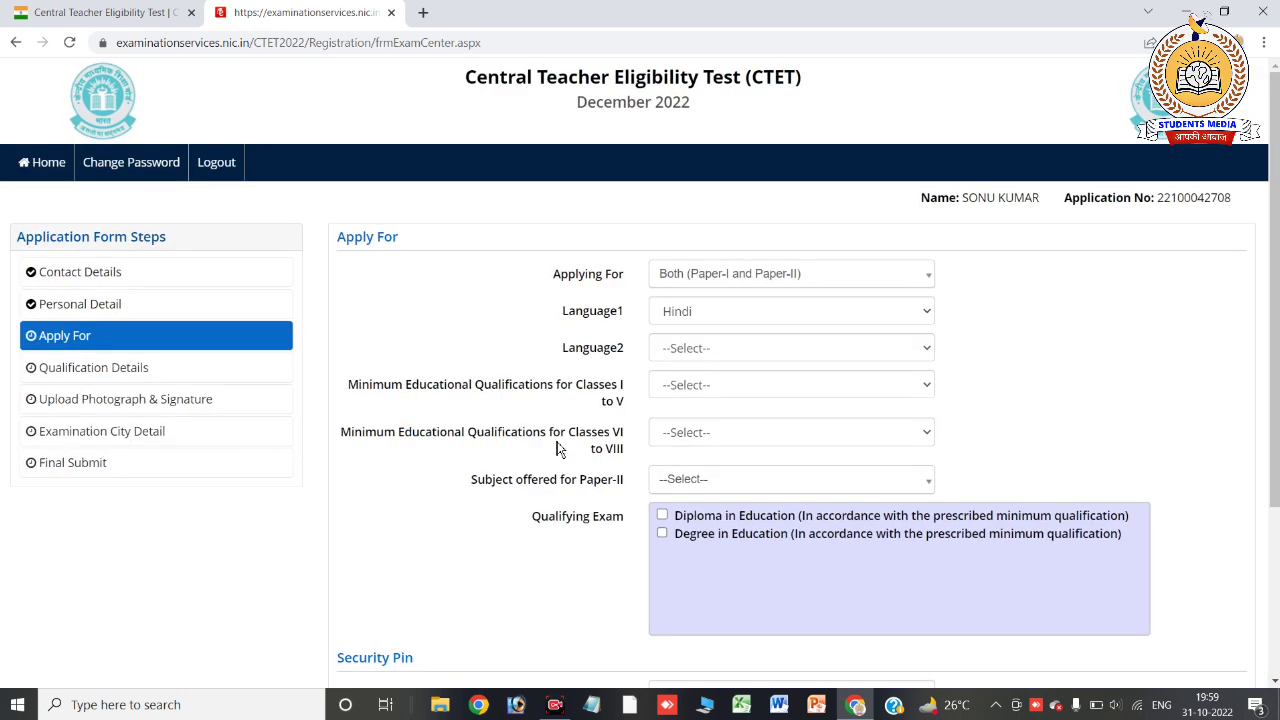
pyautogui.click(658, 350)
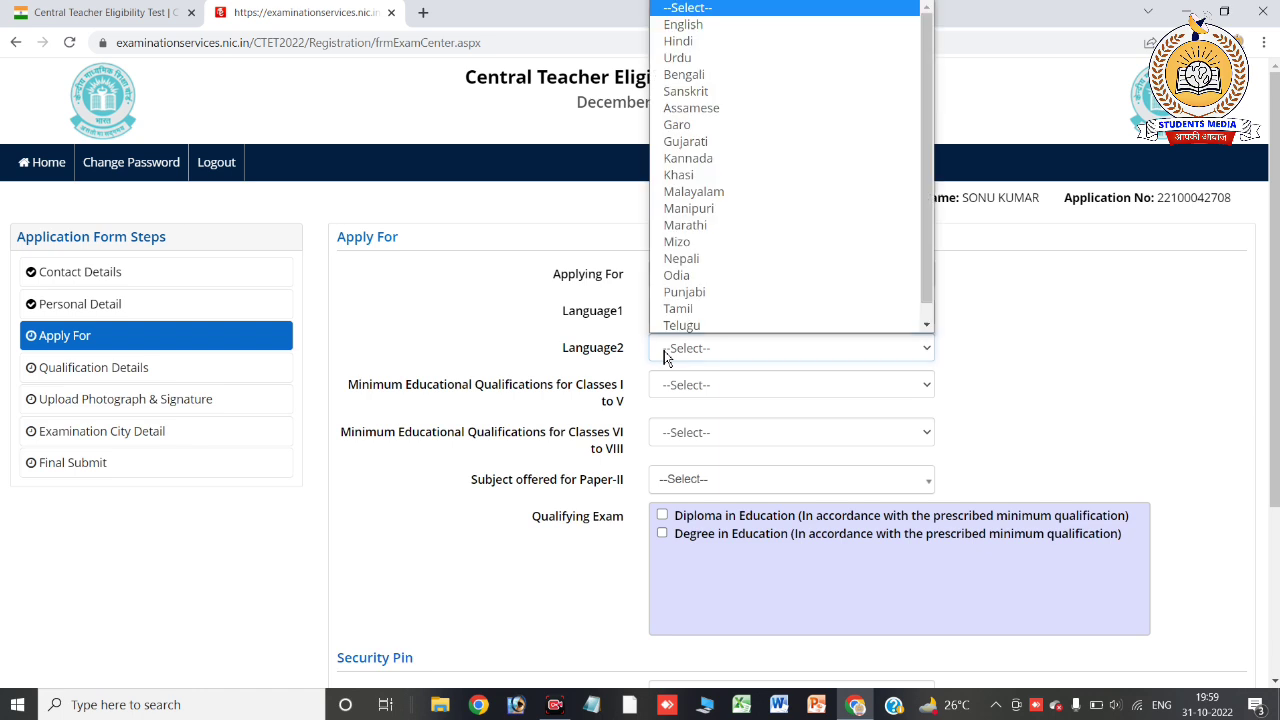
pyautogui.click(733, 25)
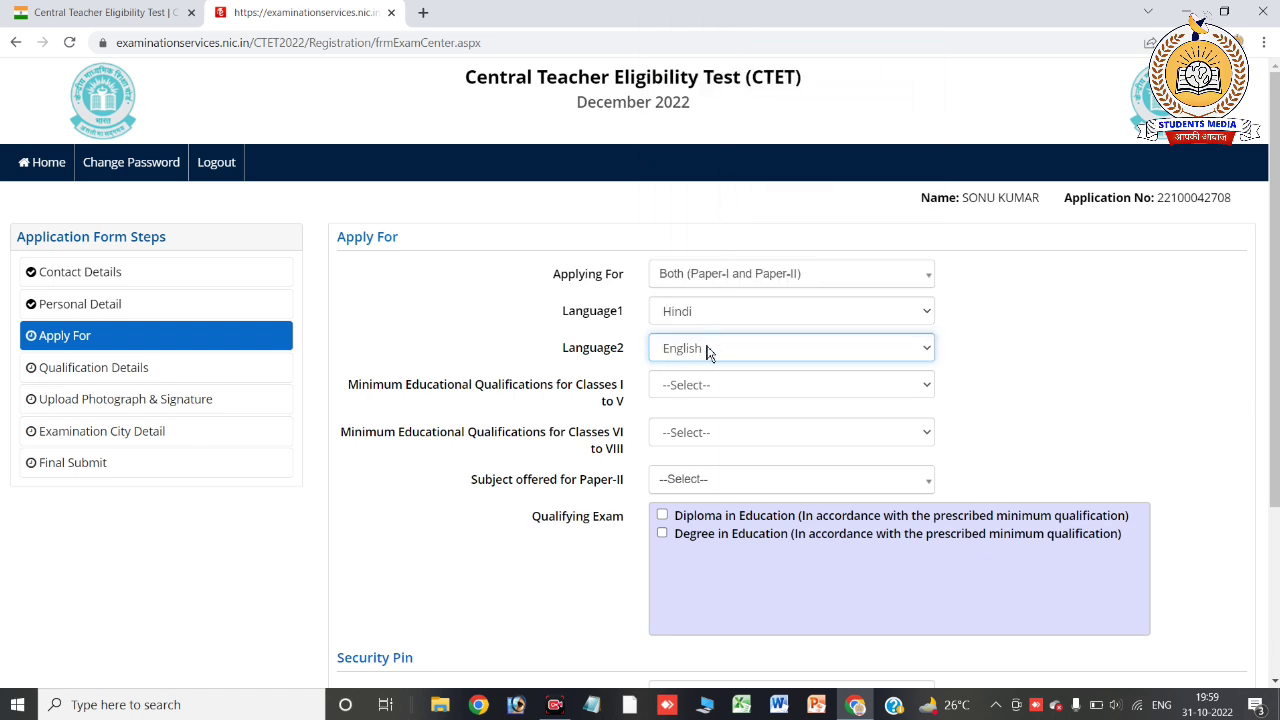
pyautogui.click(703, 390)
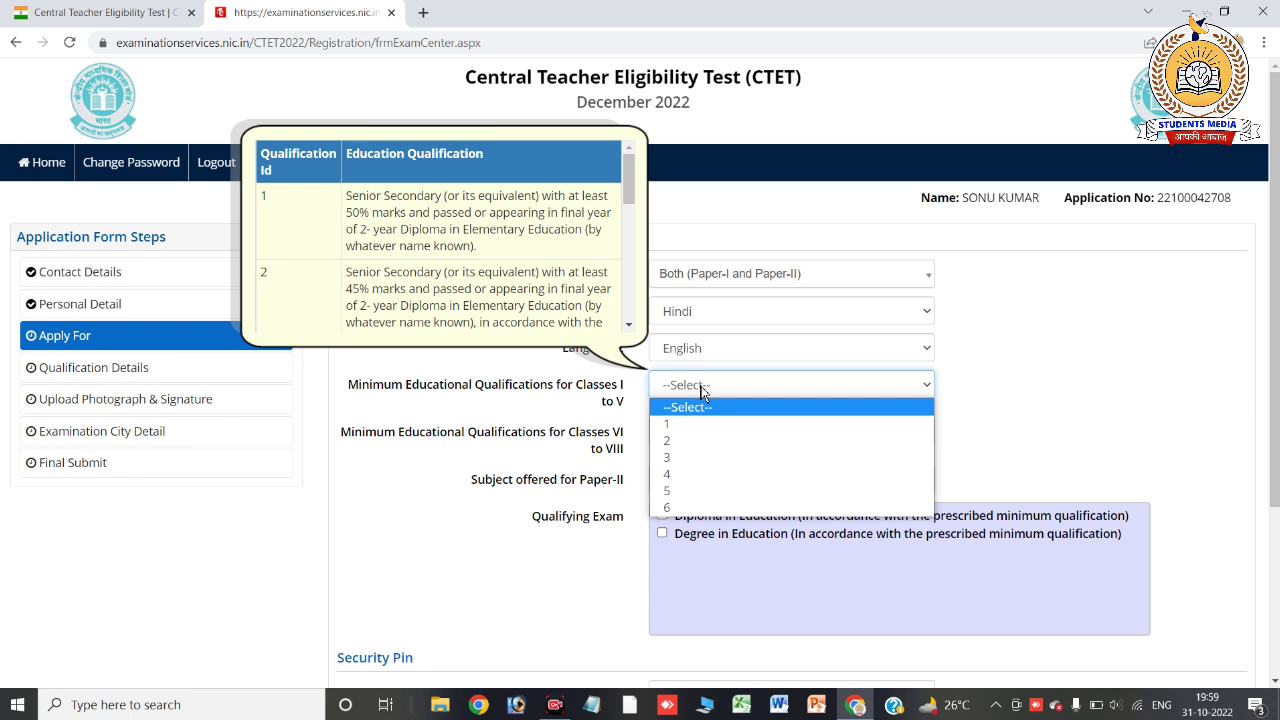
# Reopen the Classes I to V qualification help and read the descriptions of qualifications 1 and 2
pyautogui.click(703, 390)
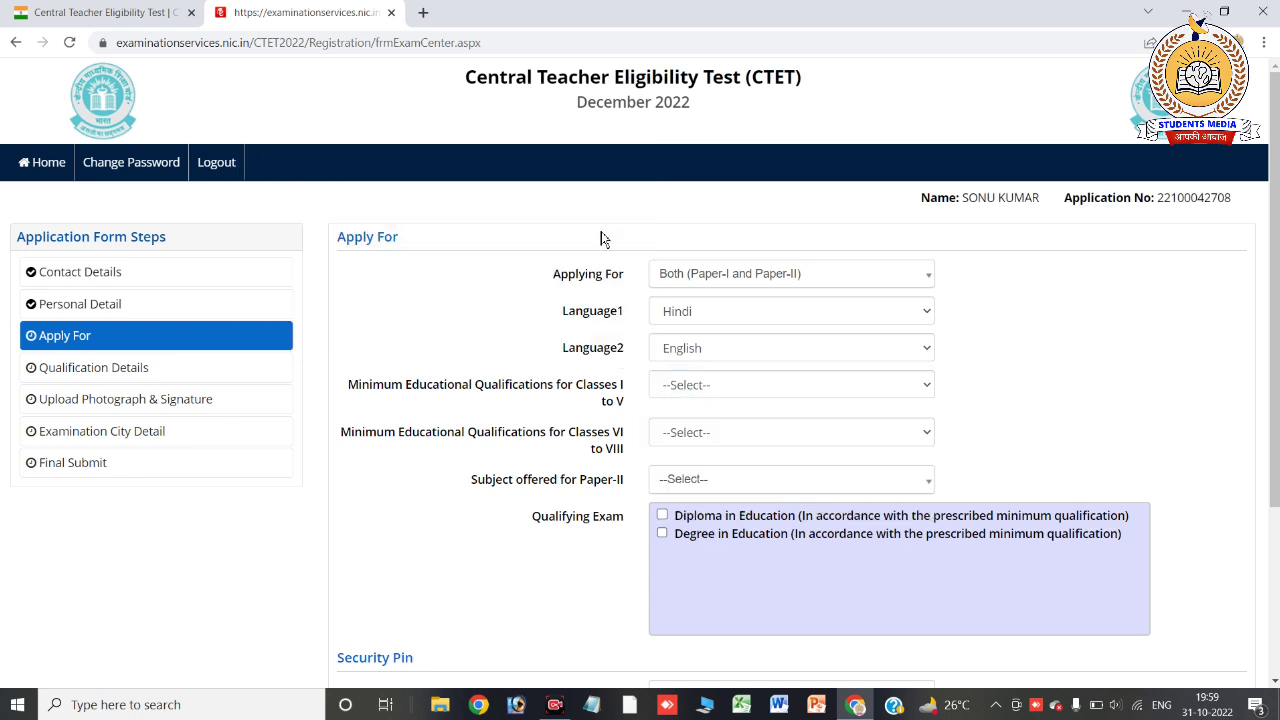
pyautogui.click(743, 386)
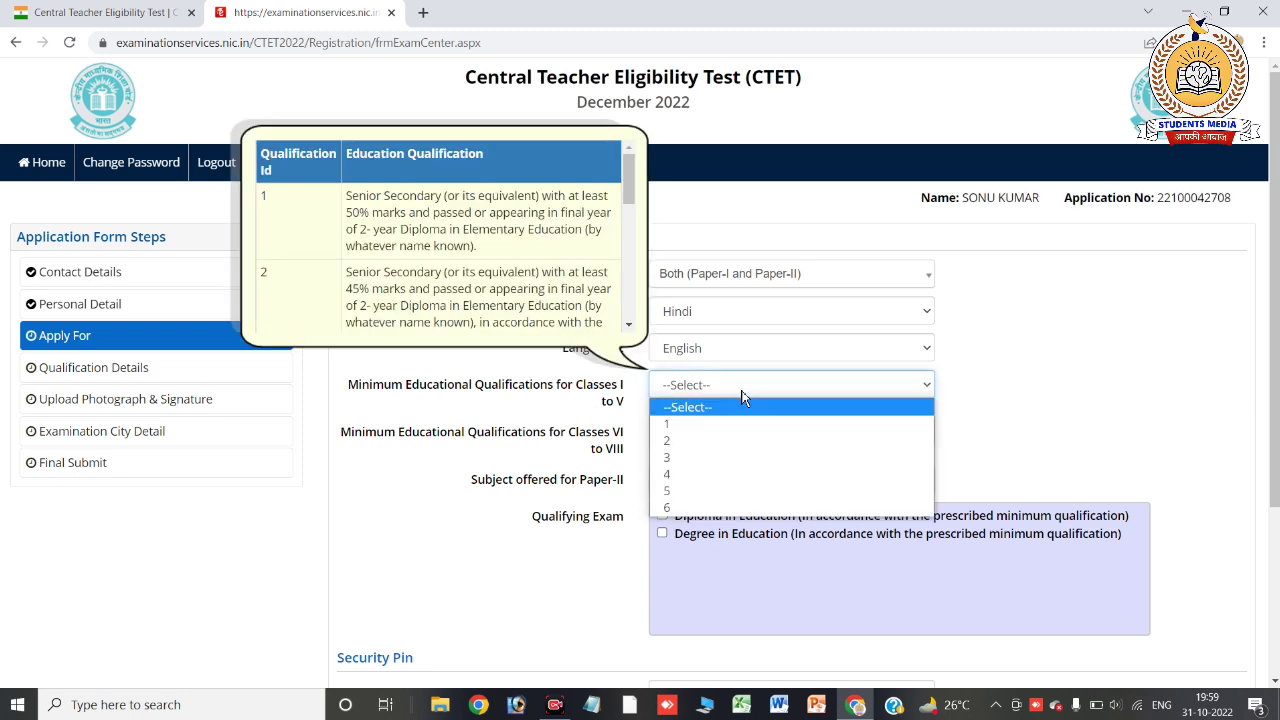
pyautogui.click(632, 200)
pyautogui.moveTo(632, 200)
pyautogui.mouseDown()
pyautogui.moveTo(637, 220)
pyautogui.moveTo(640, 203)
pyautogui.mouseUp()
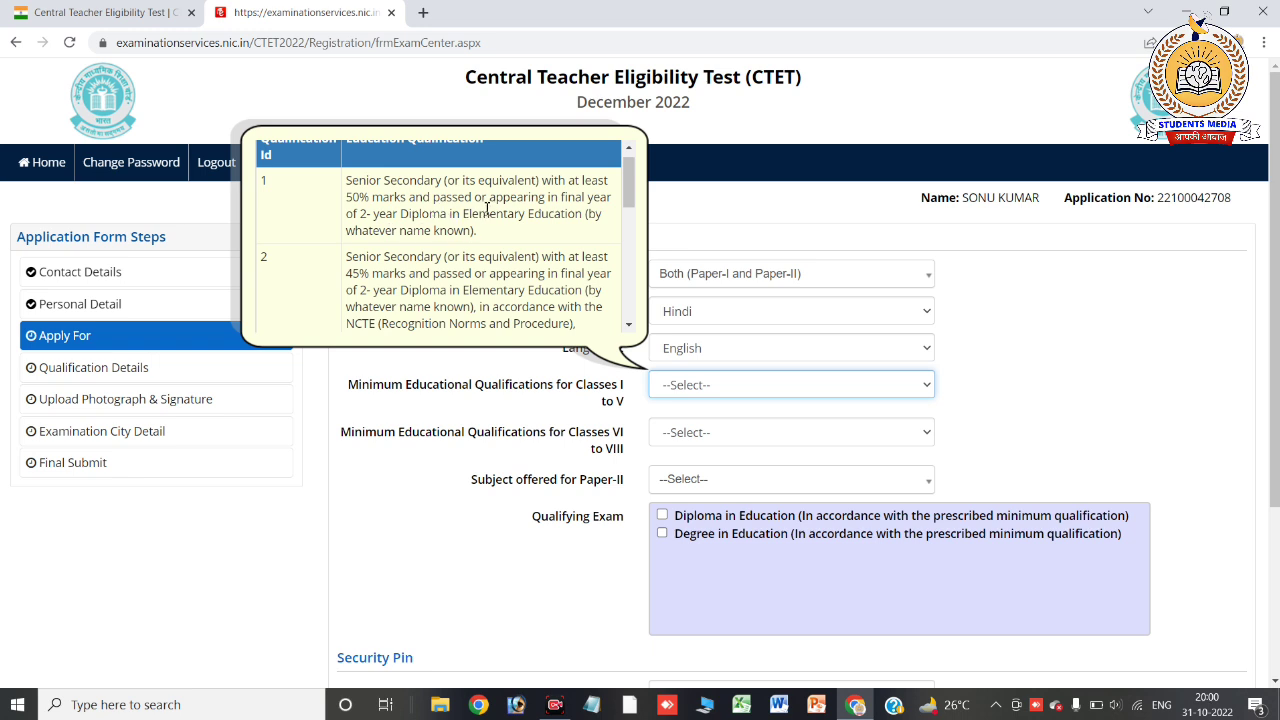
pyautogui.moveTo(631, 199)
pyautogui.mouseDown()
pyautogui.moveTo(625, 256)
pyautogui.moveTo(628, 190)
pyautogui.mouseUp()
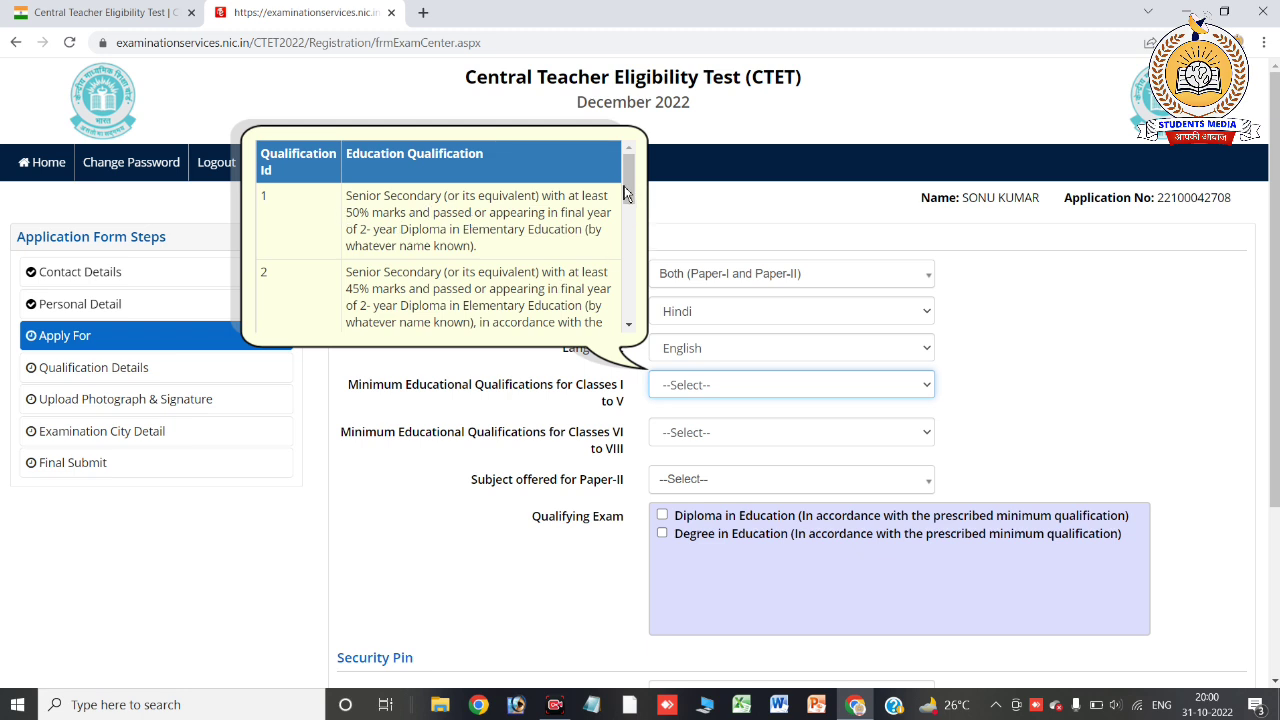
pyautogui.moveTo(636, 196); pyautogui.dragTo(628, 326)
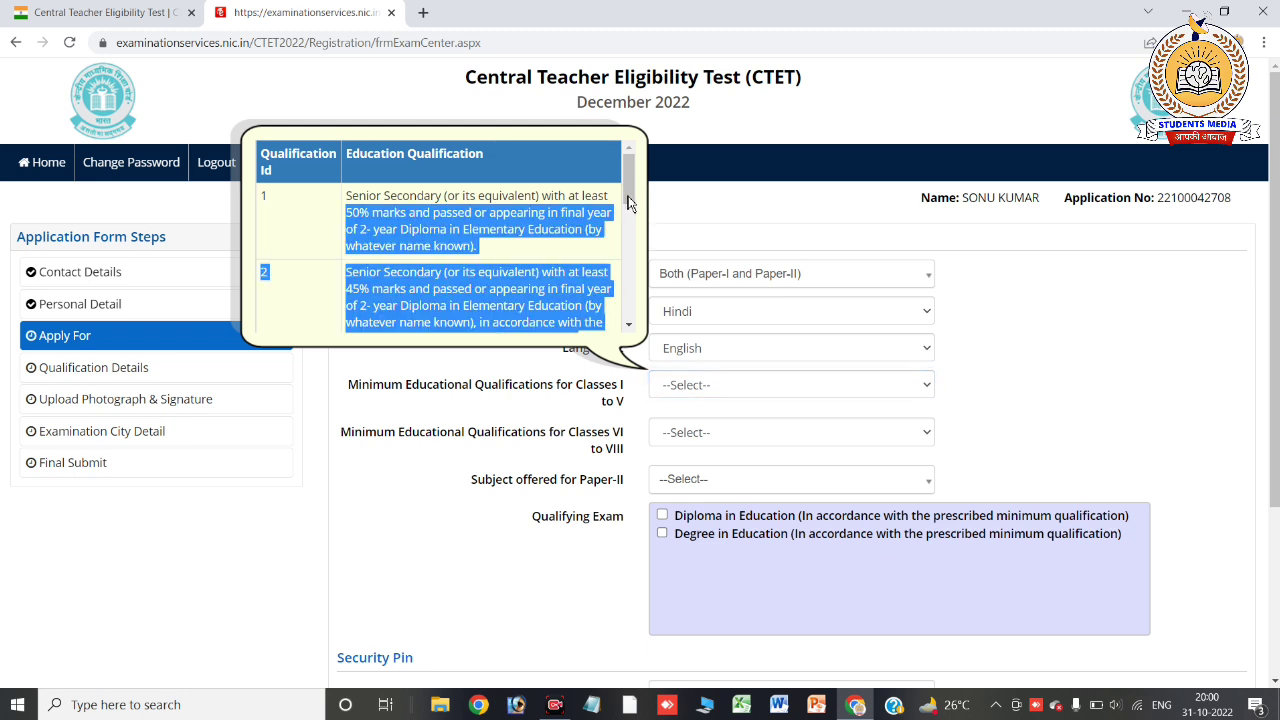
pyautogui.click(560, 267)
# Read qualifications 3 to 5 and bring up the Classes I to V qualification choices
pyautogui.scroll(-2, 560, 267)
pyautogui.moveTo(632, 212); pyautogui.dragTo(632, 241)
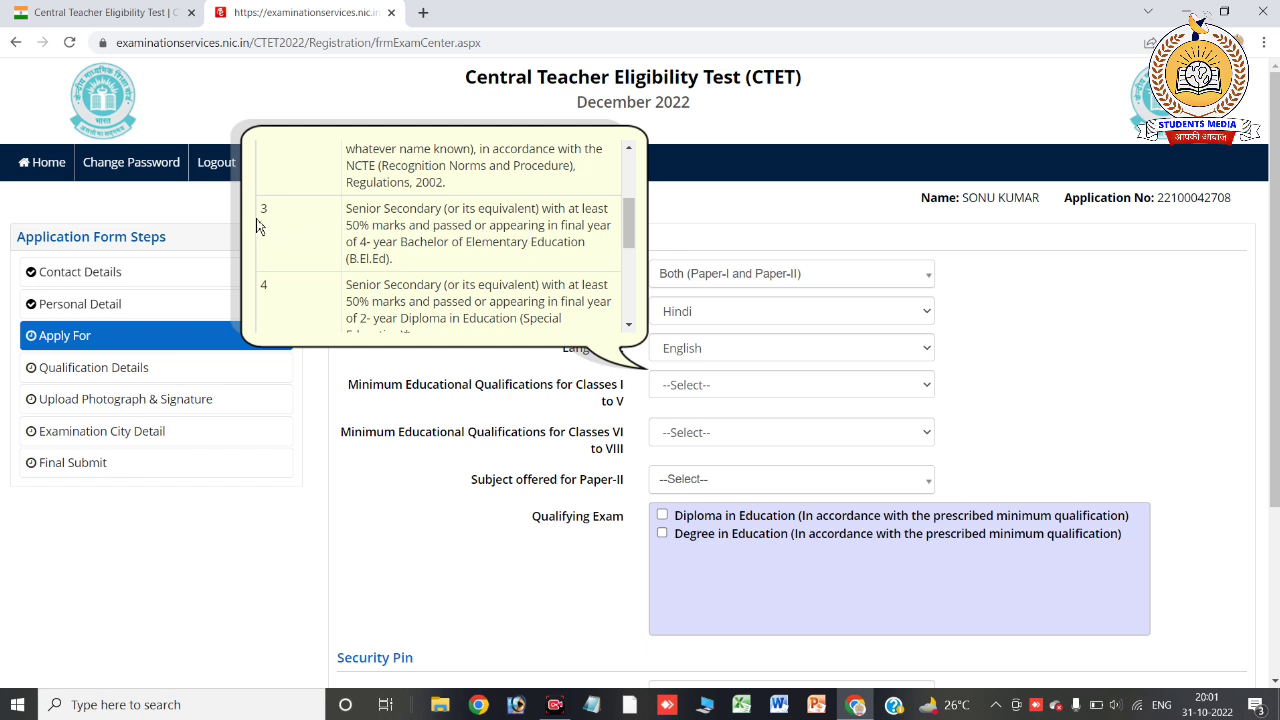
pyautogui.moveTo(628, 243); pyautogui.dragTo(632, 283)
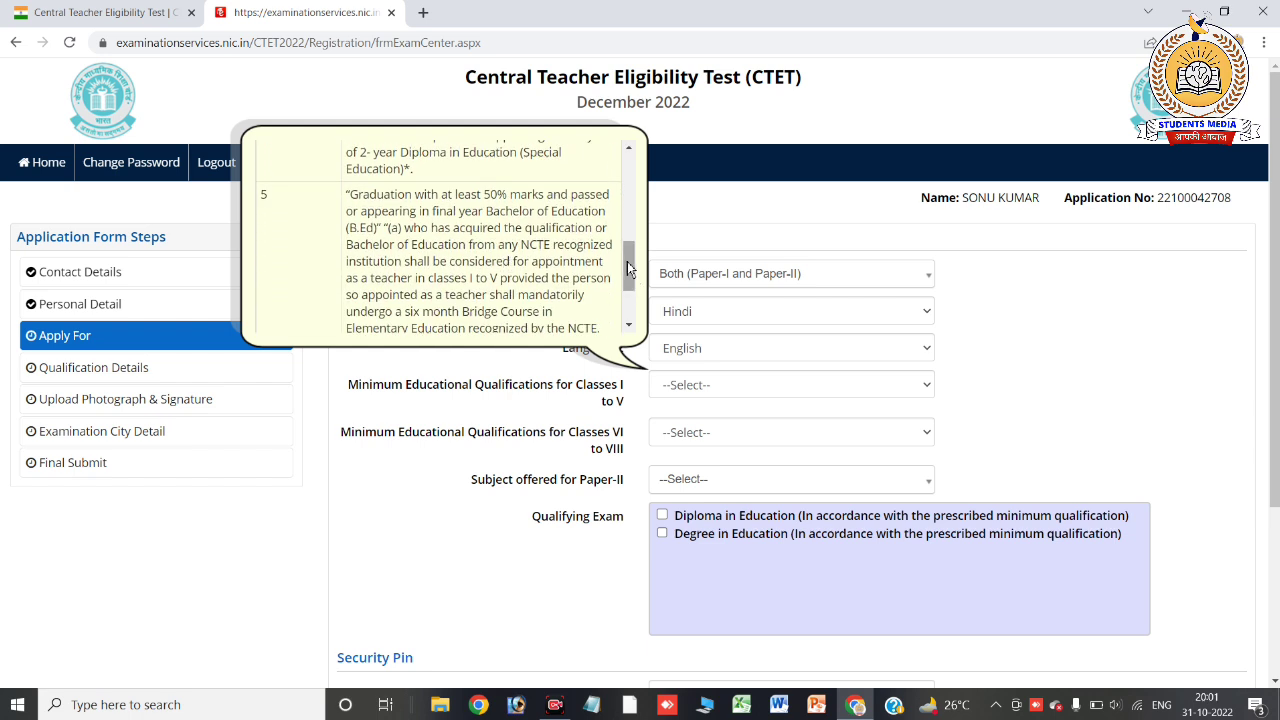
pyautogui.scroll(-2, 630, 275)
pyautogui.scroll(2, 632, 295)
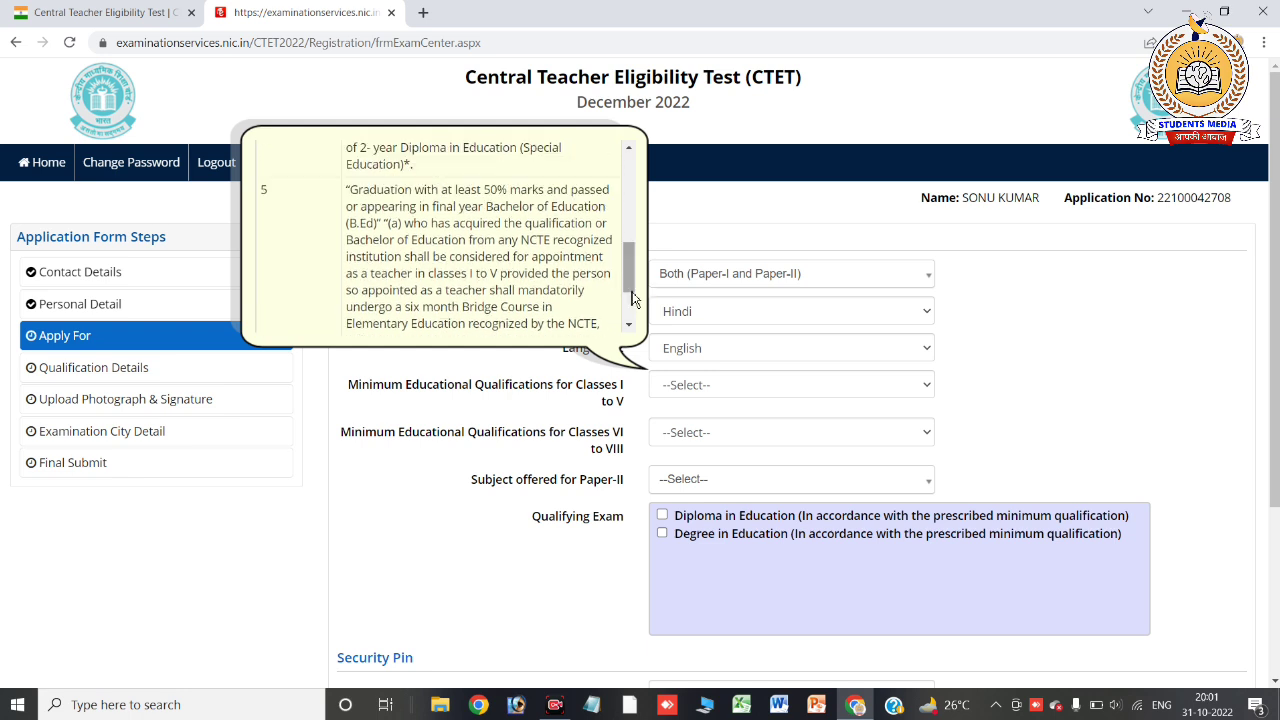
pyautogui.scroll(1, 632, 290)
pyautogui.scroll(-2, 632, 290)
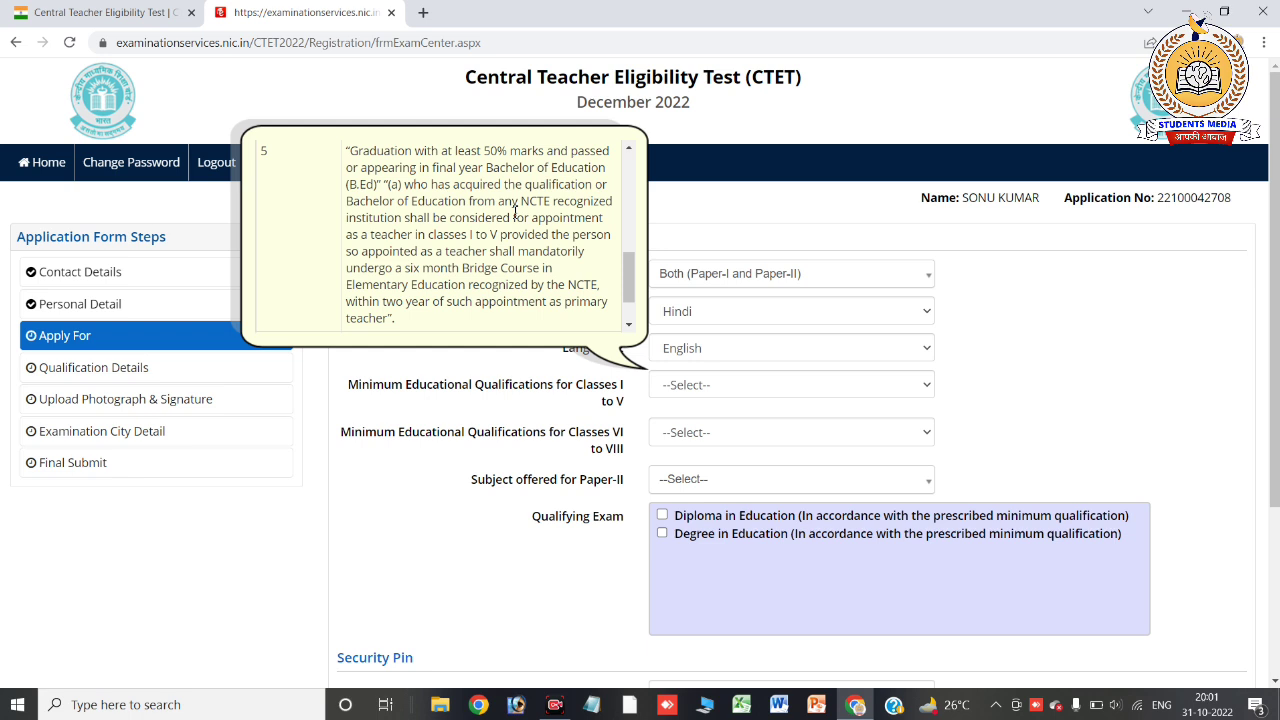
pyautogui.click(670, 393)
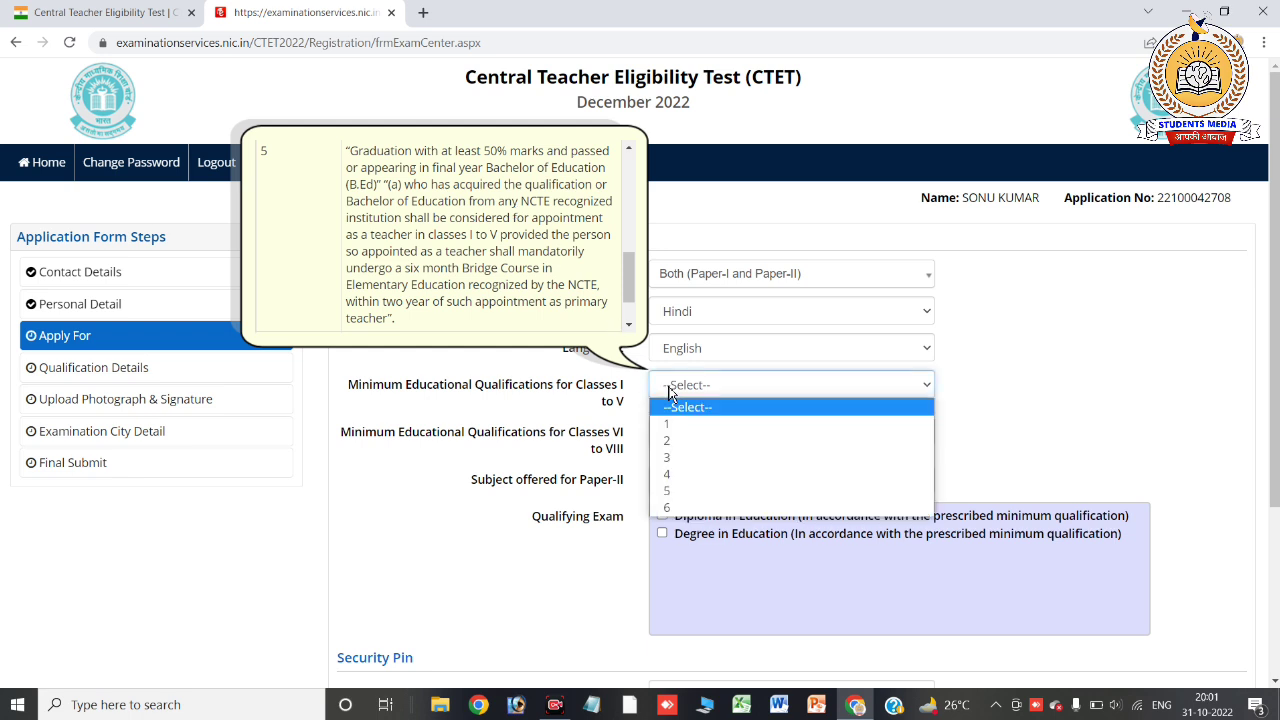
# Set both Classes I–V and VI–VIII qualifications to 5, choose Social Science for Paper-II, and tick Degree in Education
pyautogui.click(679, 491)
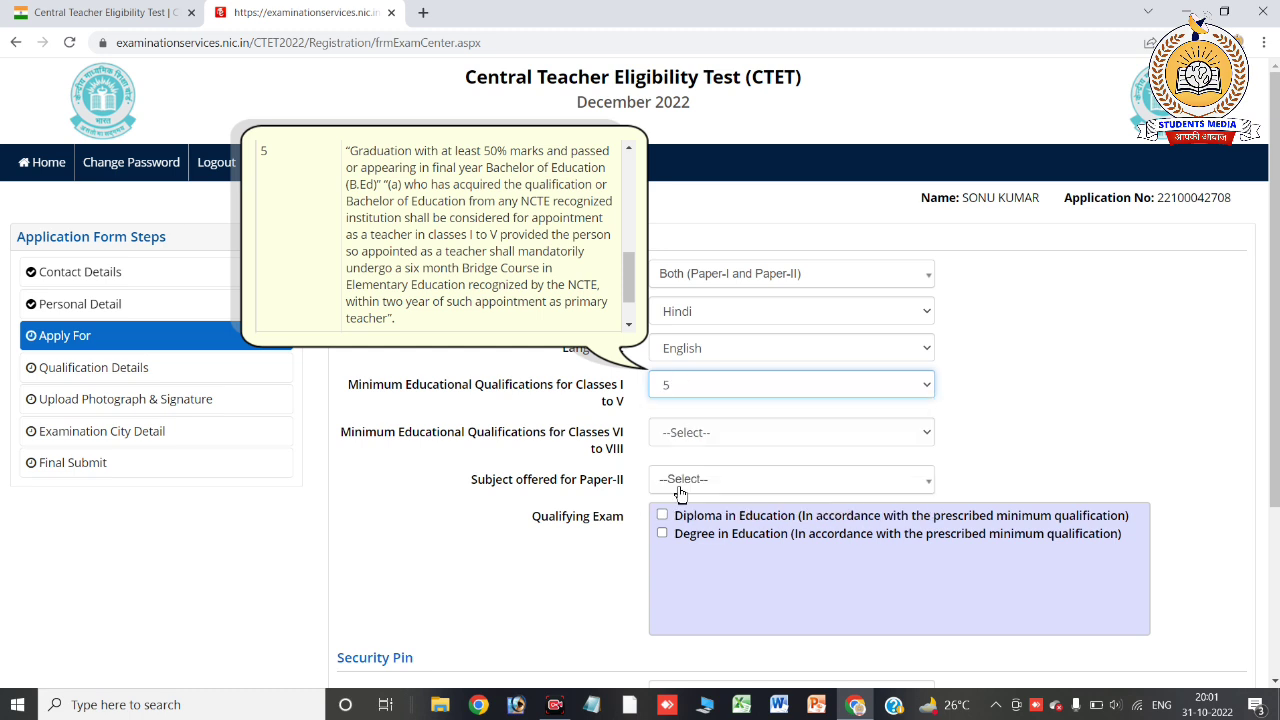
pyautogui.click(699, 436)
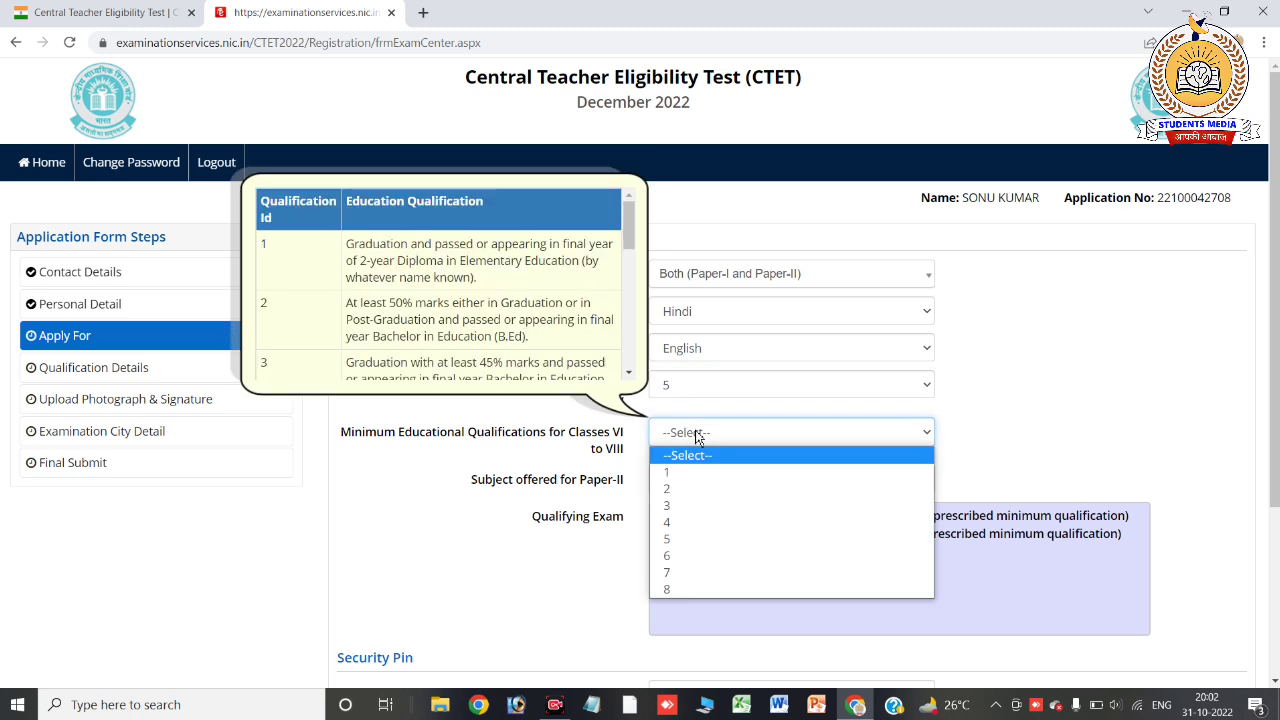
pyautogui.click(699, 543)
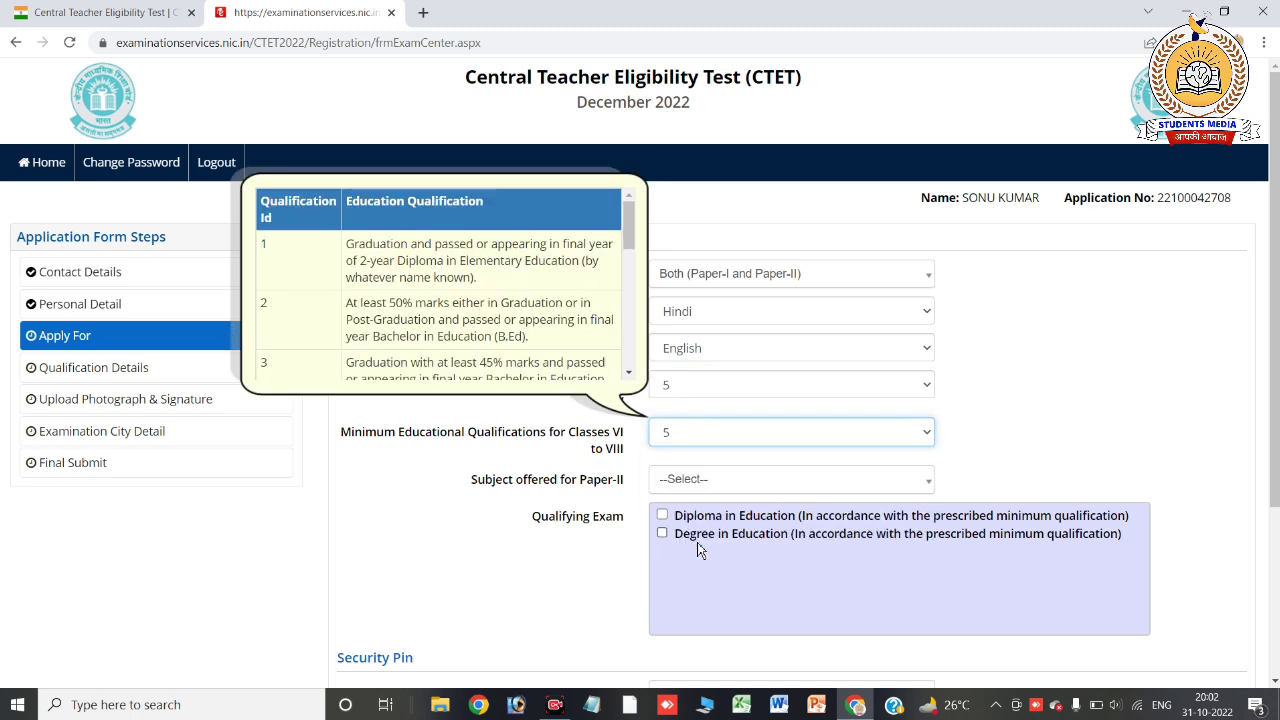
pyautogui.click(676, 482)
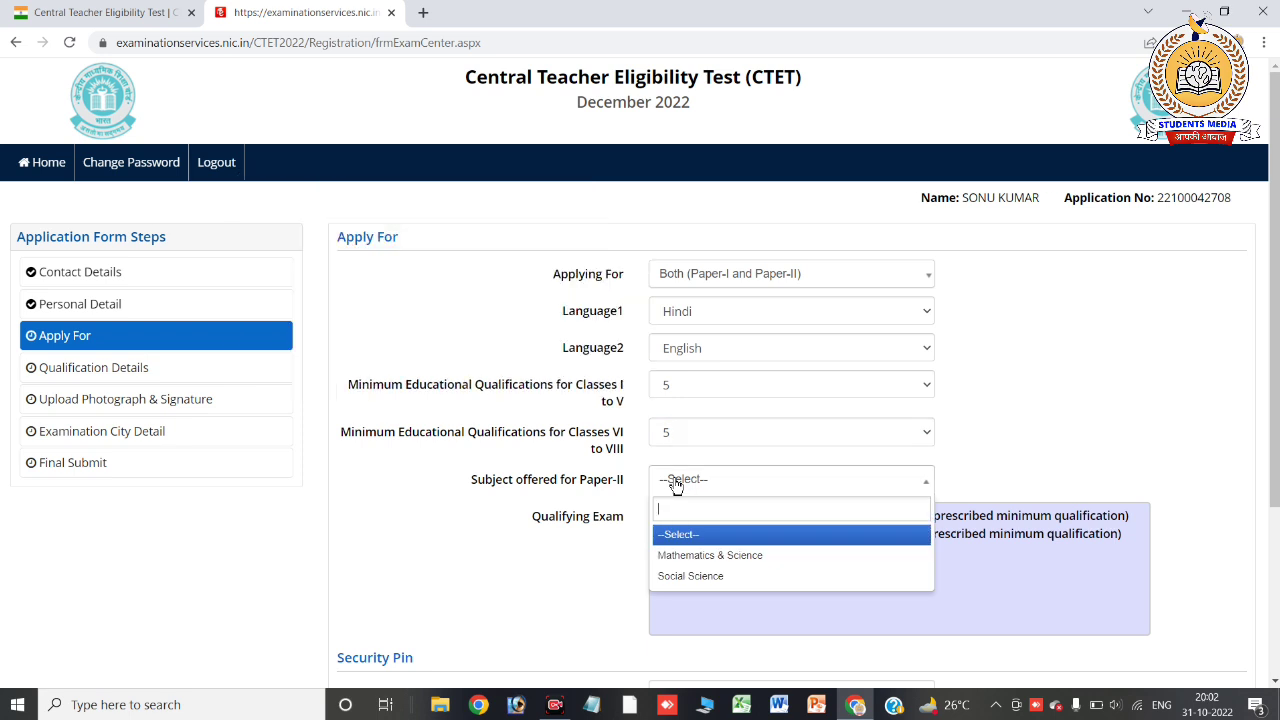
pyautogui.click(707, 586)
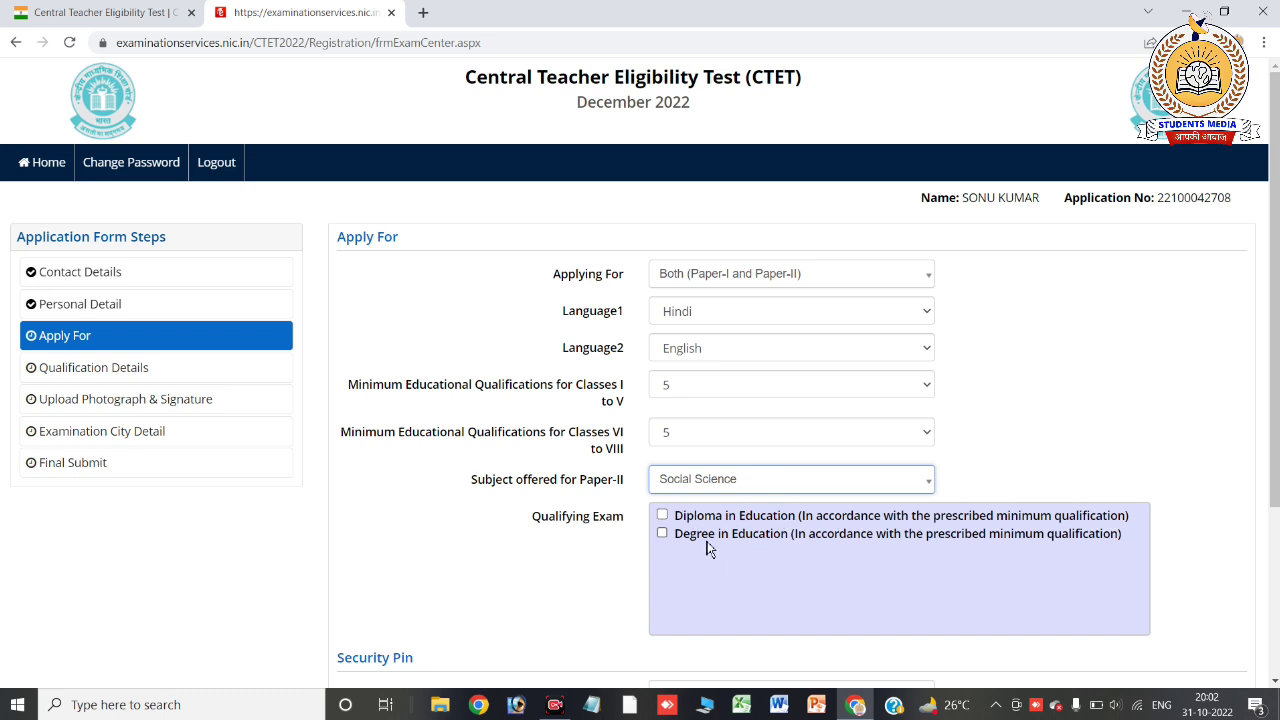
pyautogui.click(663, 535)
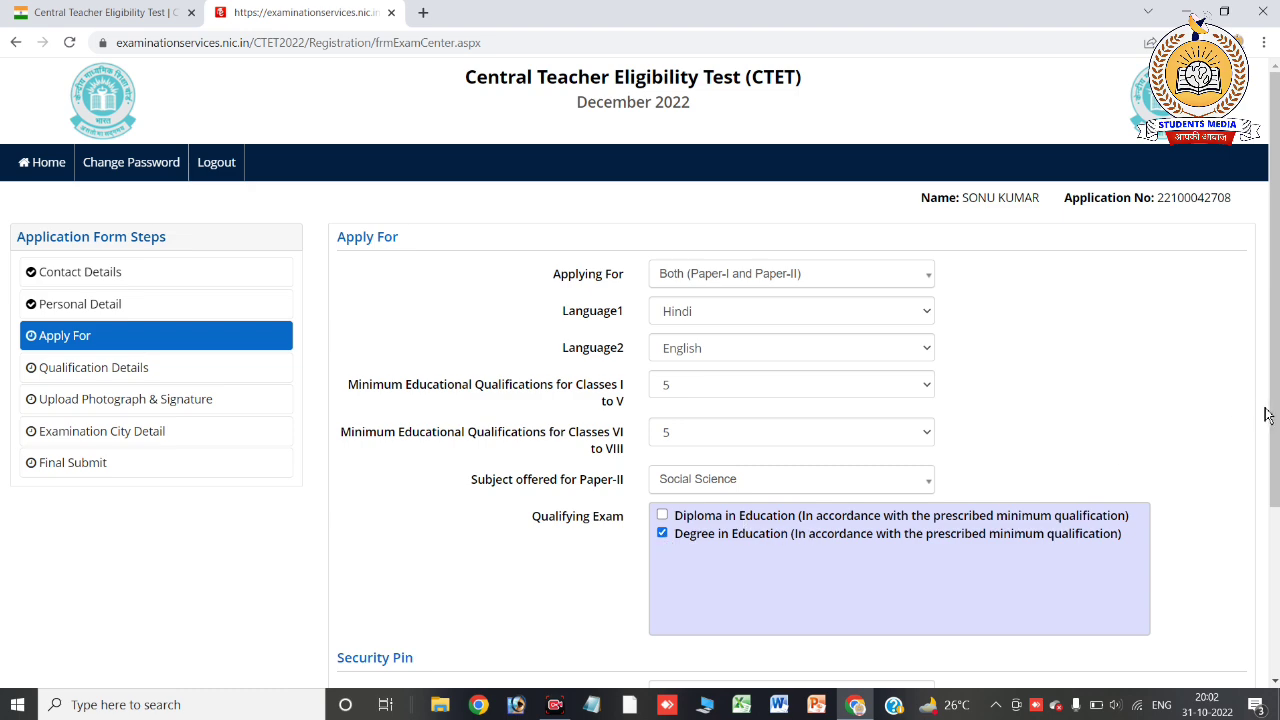
pyautogui.scroll(-2, 1274, 400)
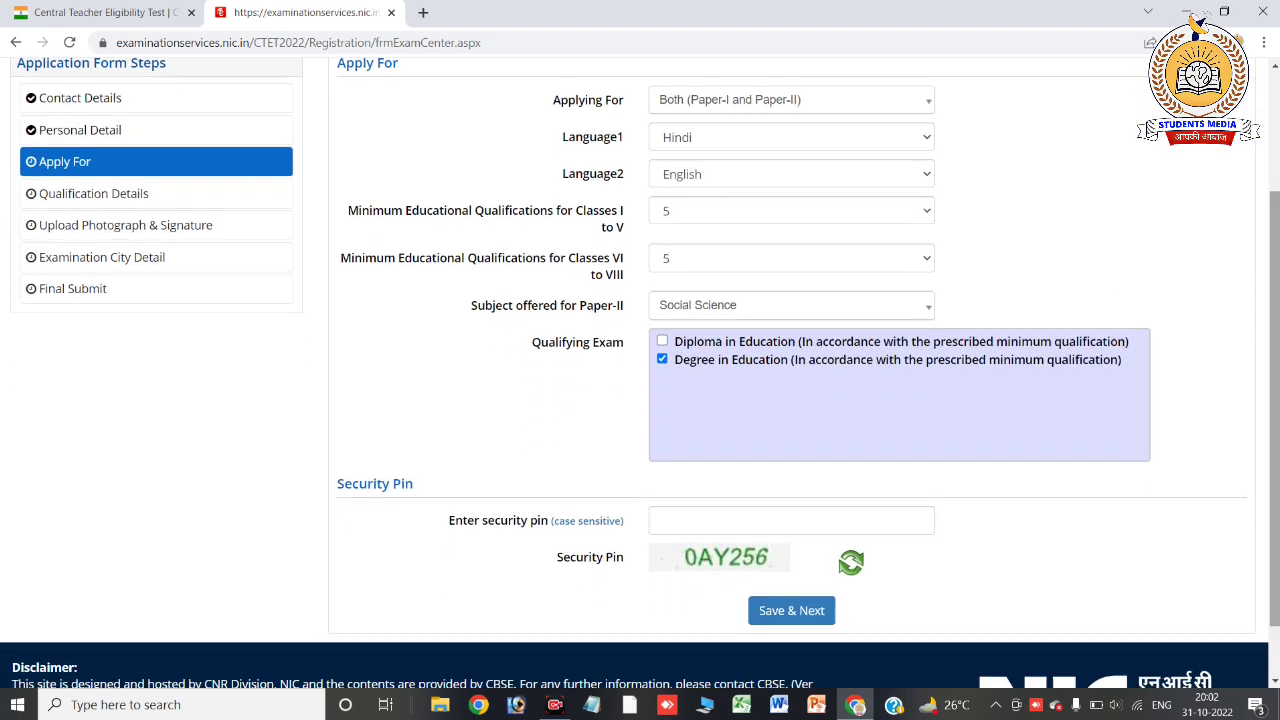
# Enter the displayed security pin, then save the Apply For section and confirm with Yes
pyautogui.click(786, 519)
pyautogui.write('0A')
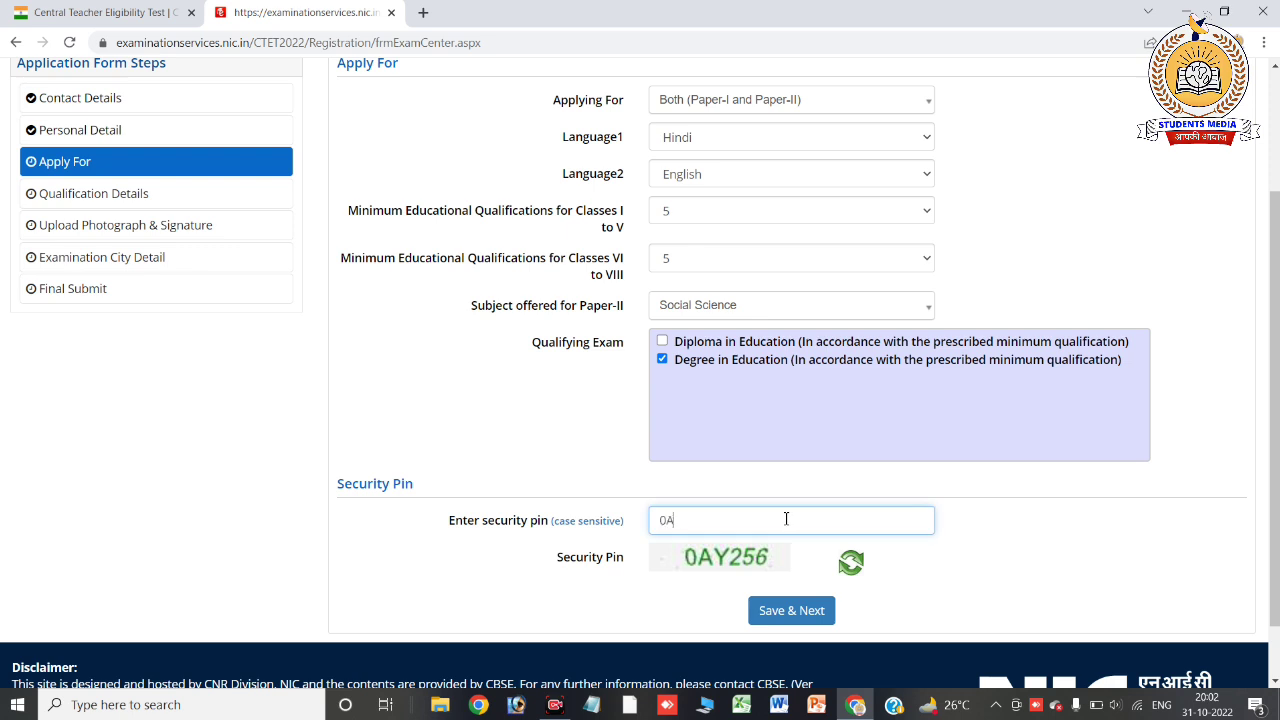
pyautogui.write('Y256')
pyautogui.click(791, 612)
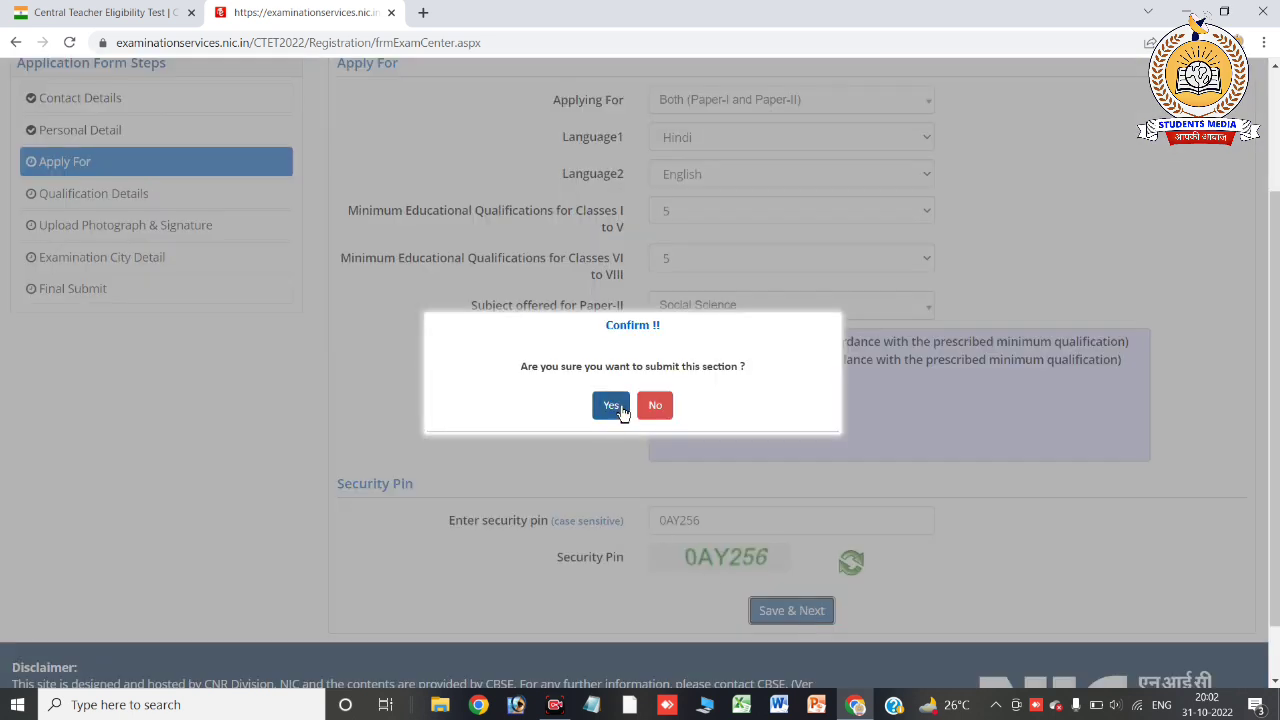
pyautogui.click(619, 409)
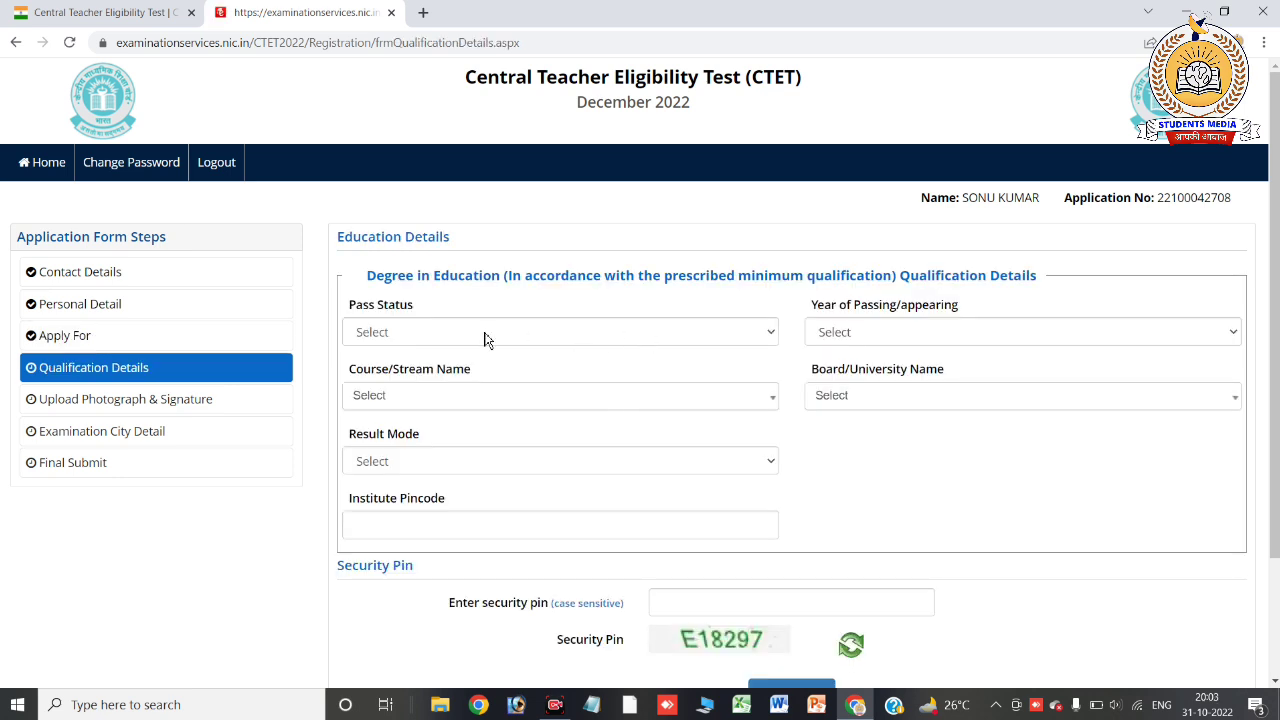
# Set the Pass Status to Appearing and the year of passing to 2022
pyautogui.click(487, 336)
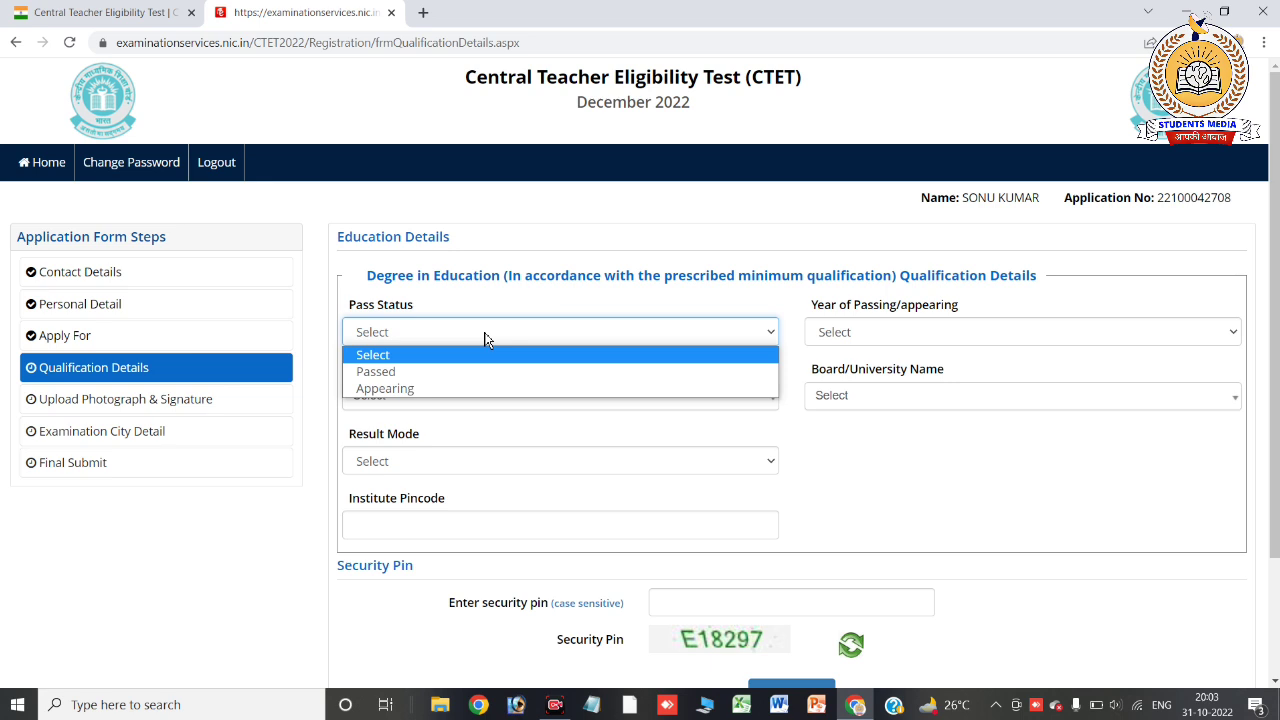
pyautogui.click(444, 389)
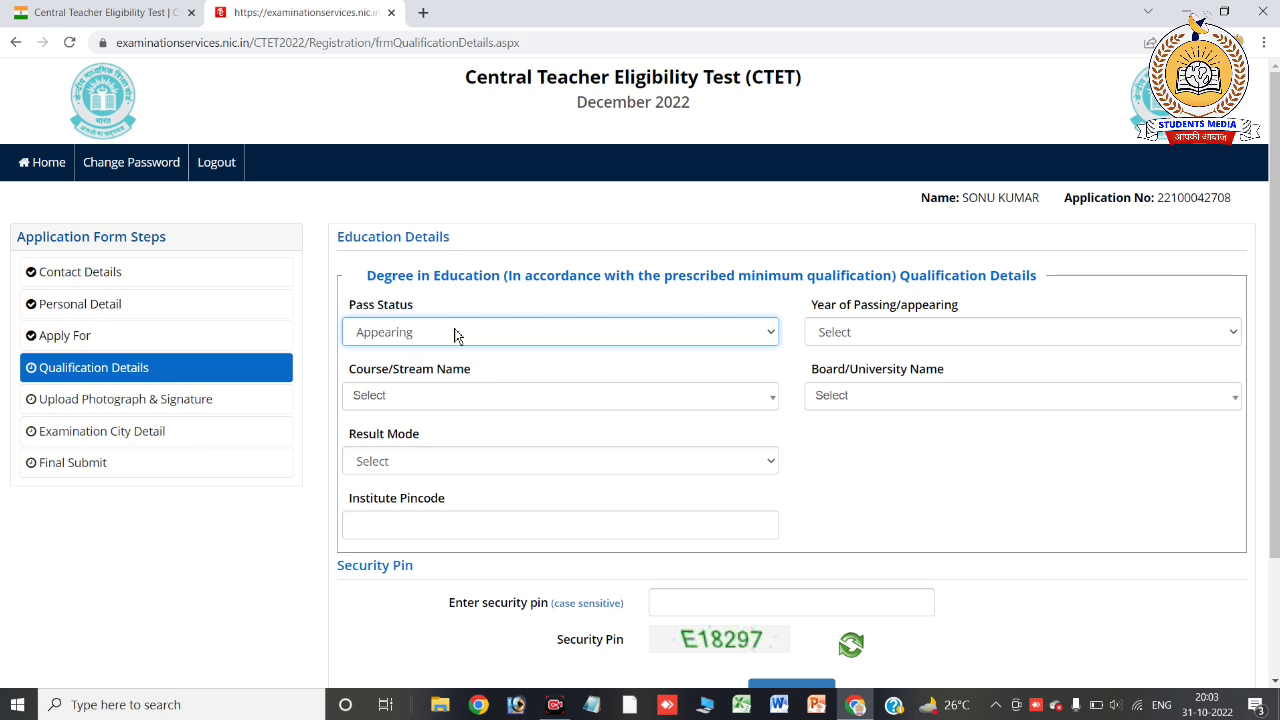
pyautogui.click(454, 335)
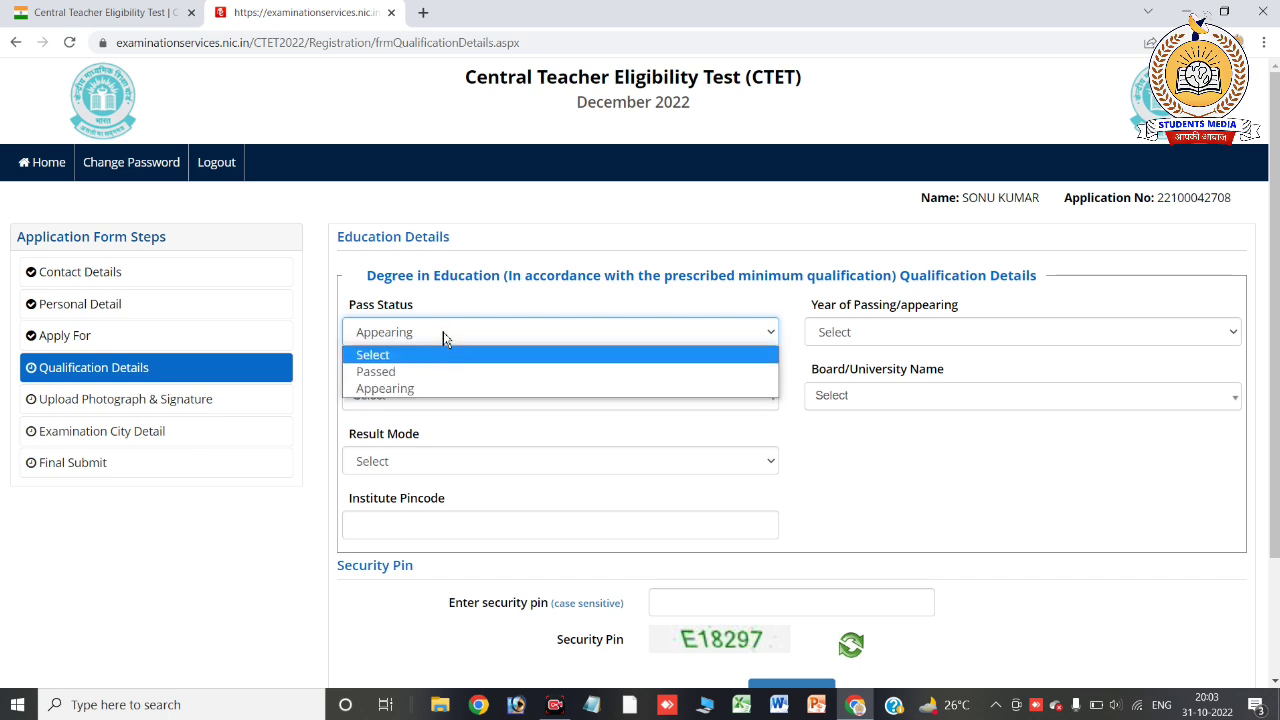
pyautogui.click(445, 338)
pyautogui.click(860, 342)
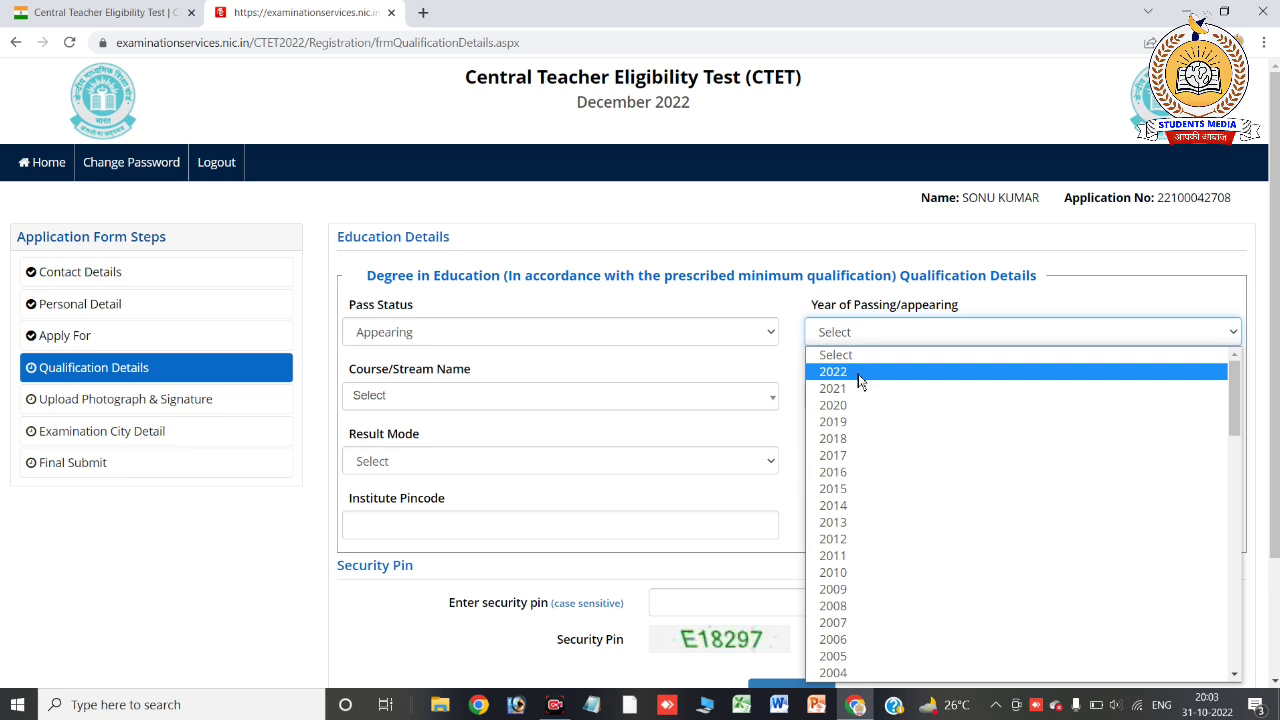
pyautogui.click(860, 372)
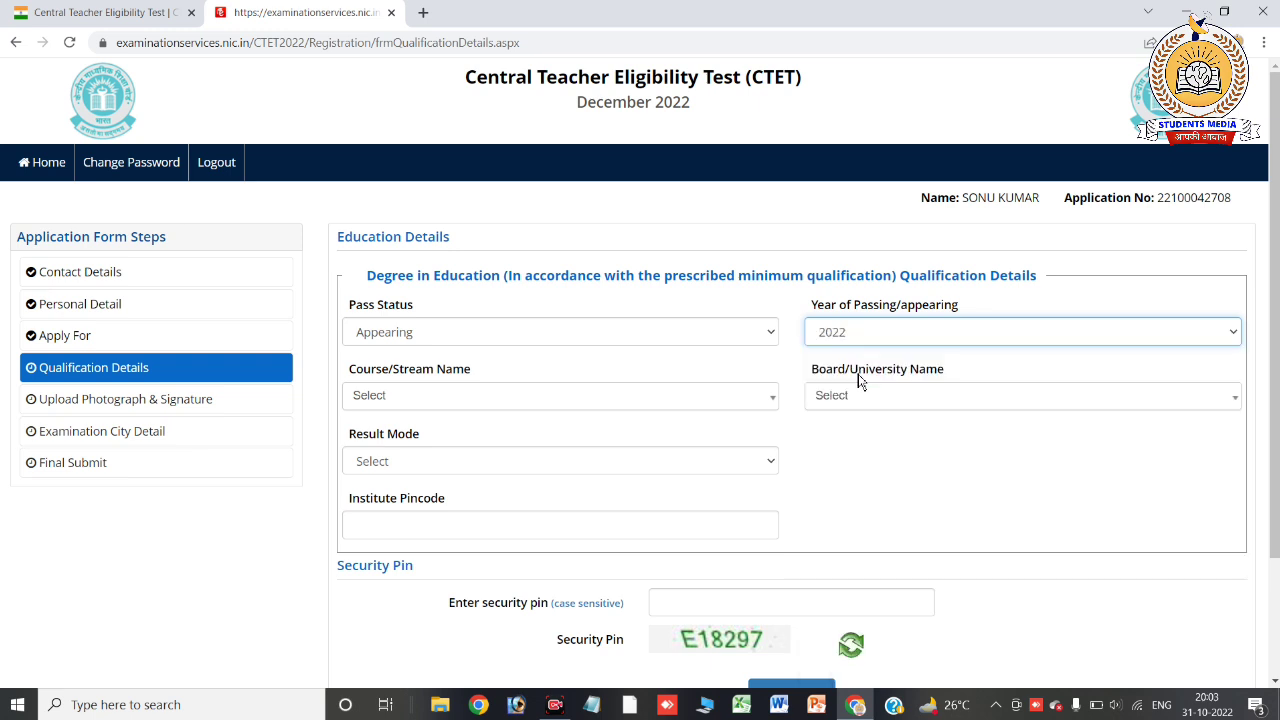
pyautogui.click(546, 340)
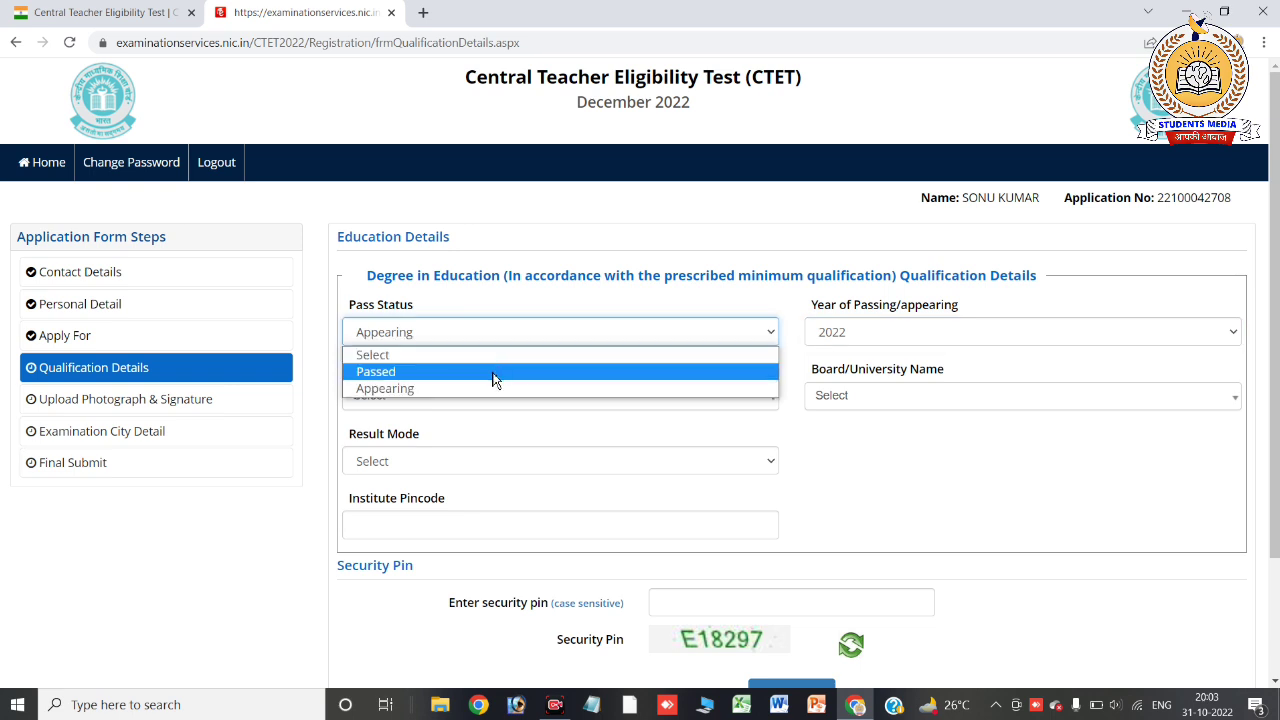
pyautogui.click(645, 394)
# Choose course Education/Elementry Education etc, B.R.A. Bihar University distance directorate, and Result Mode Percentage
pyautogui.click(587, 404)
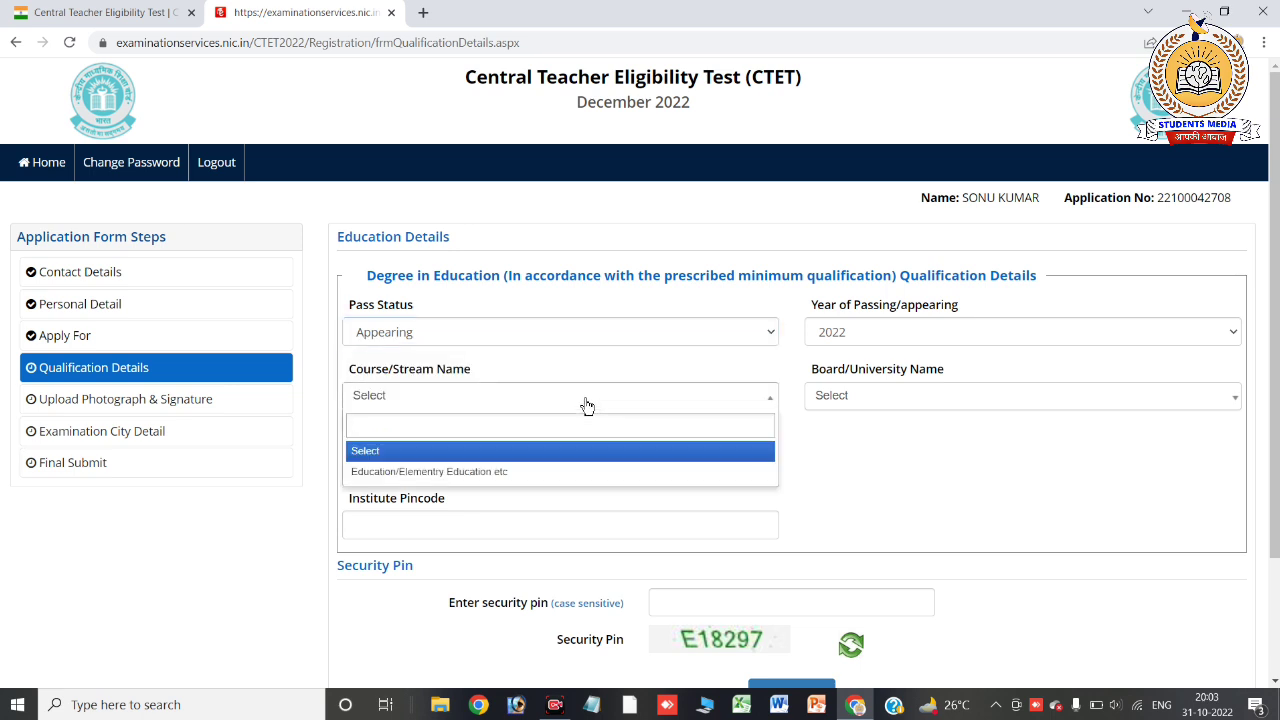
pyautogui.click(532, 474)
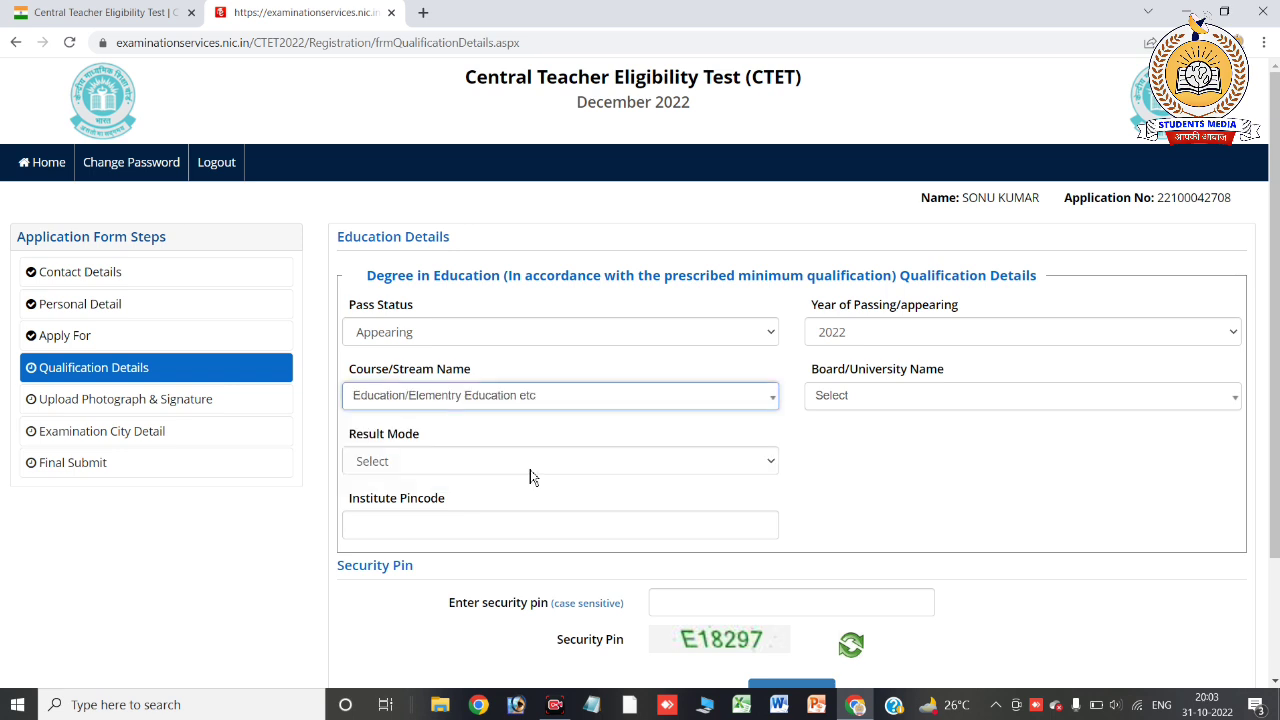
pyautogui.click(848, 403)
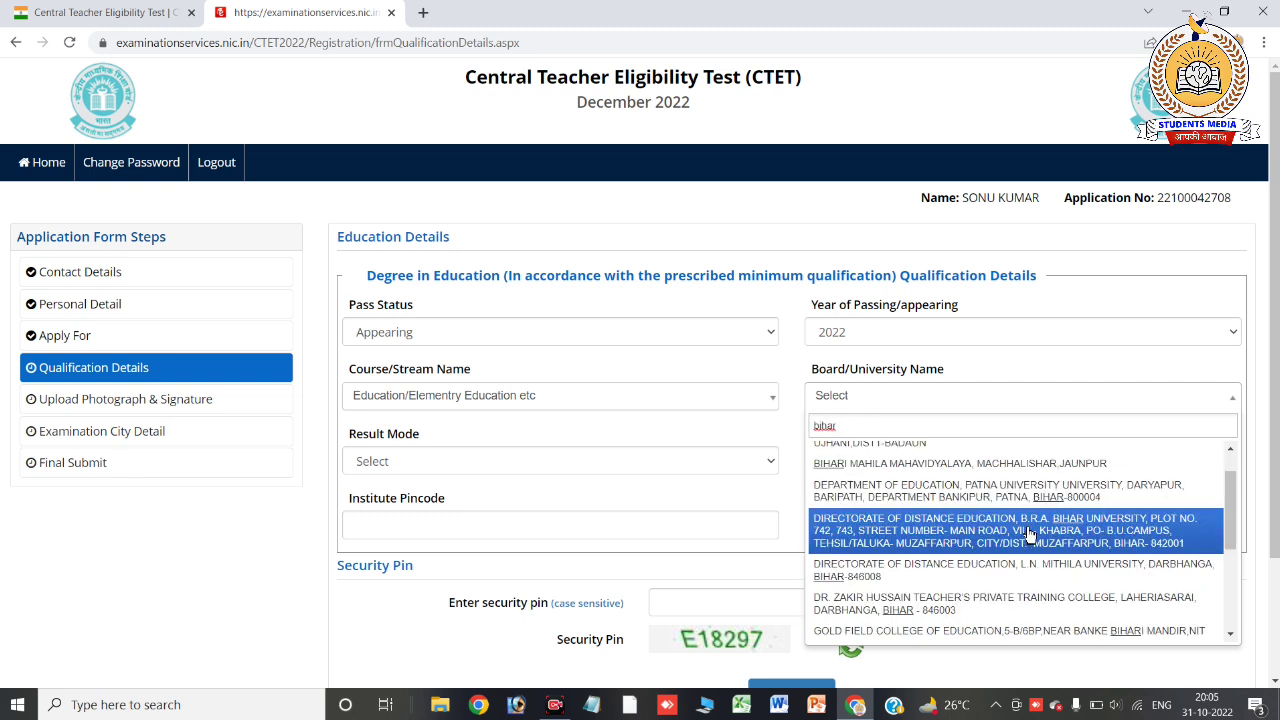
pyautogui.click(1021, 535)
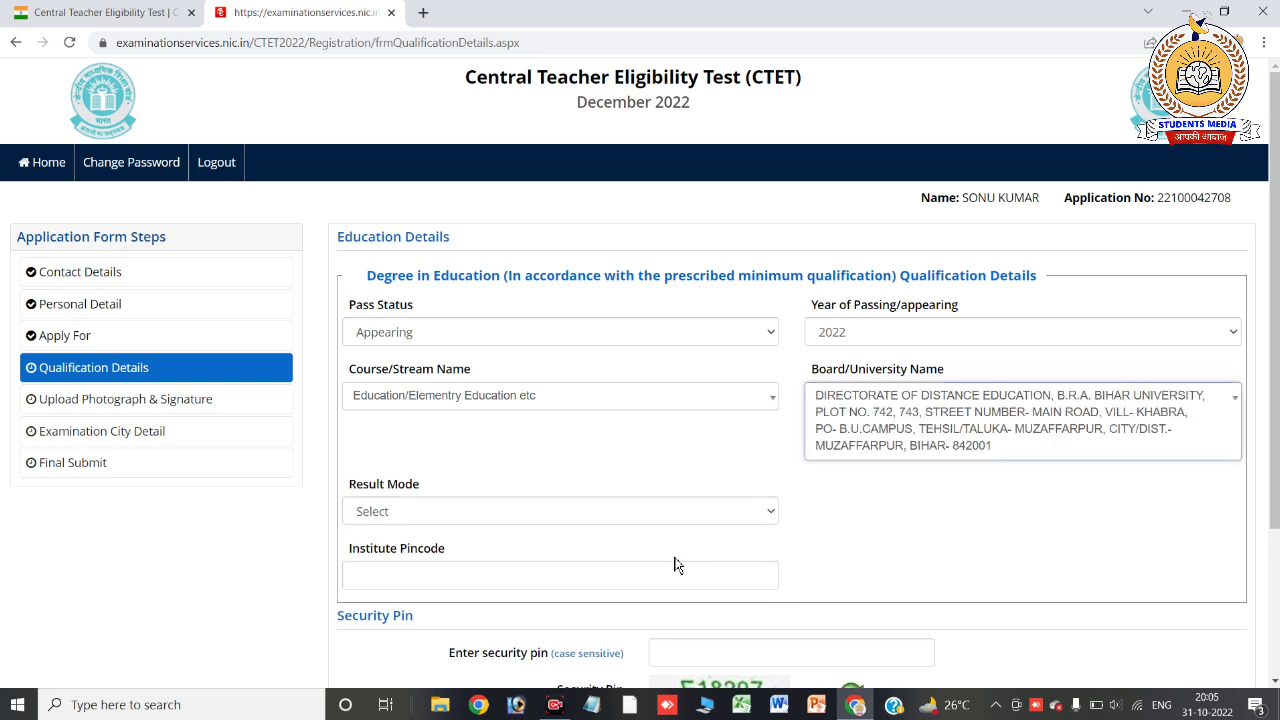
pyautogui.click(662, 515)
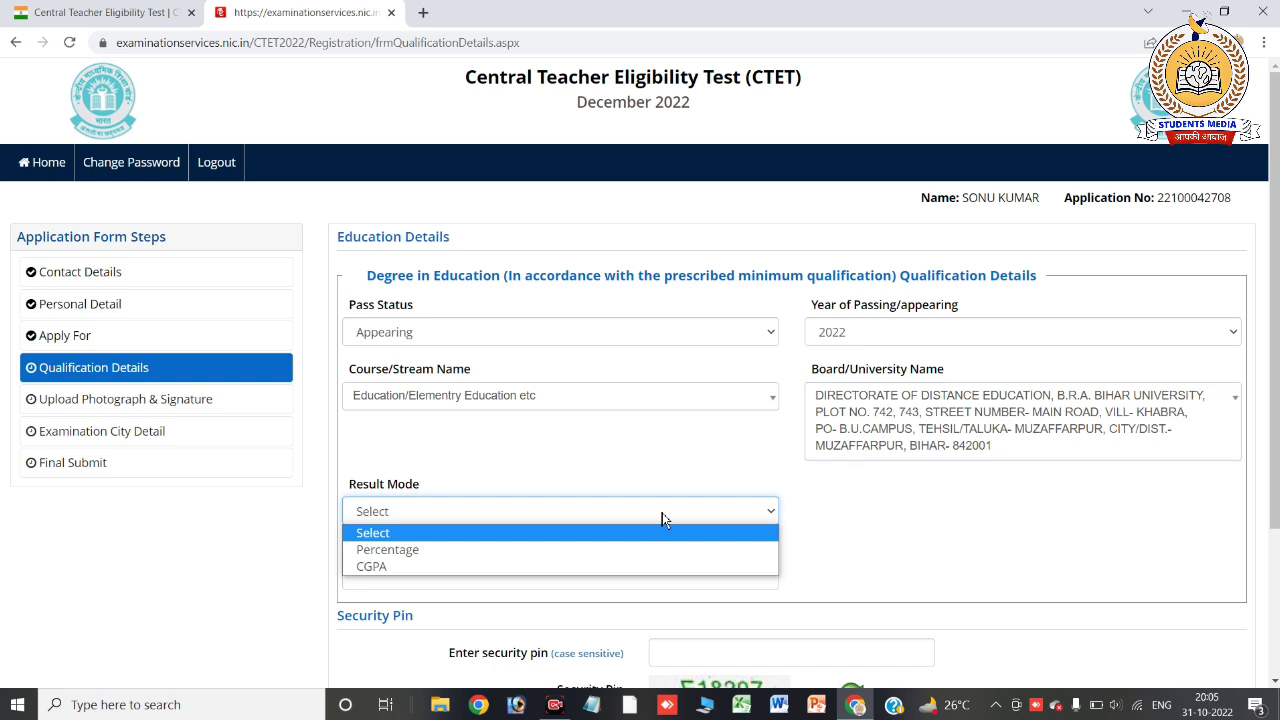
pyautogui.click(578, 551)
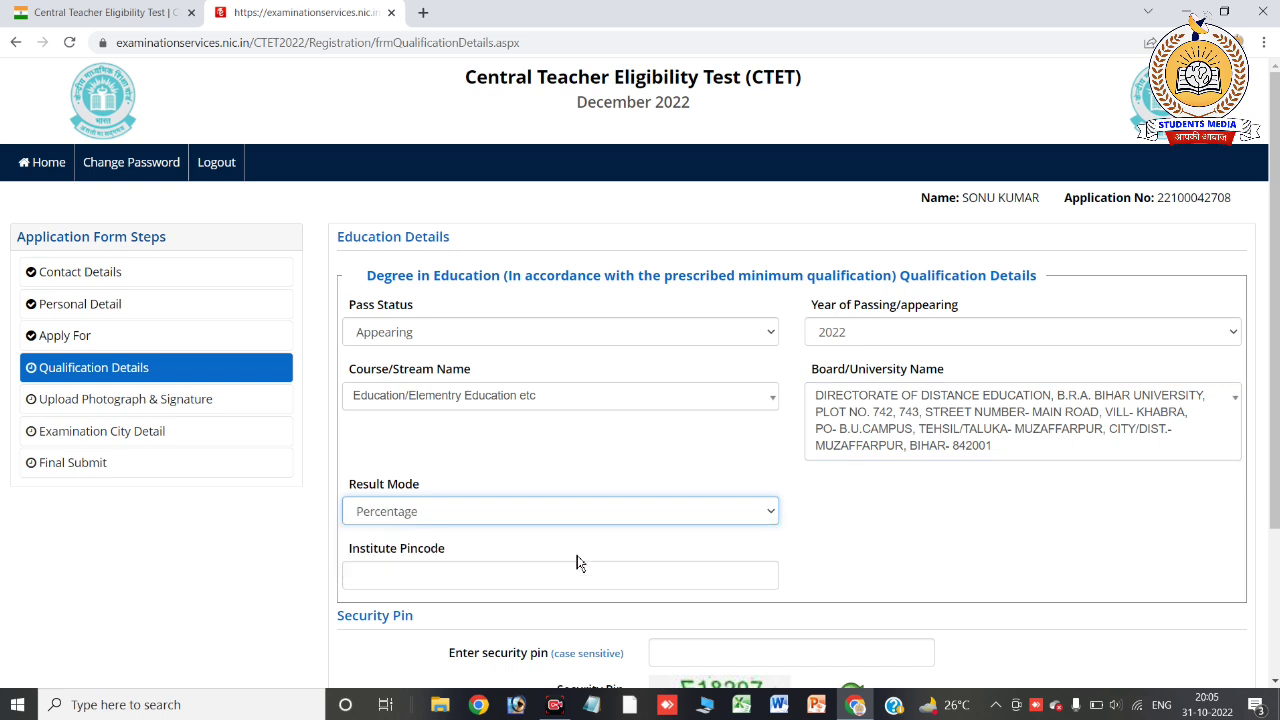
# Enter Institute Pincode 843131 and the security pin, then save and confirm the qualification section
pyautogui.scroll(-1, 672, 393)
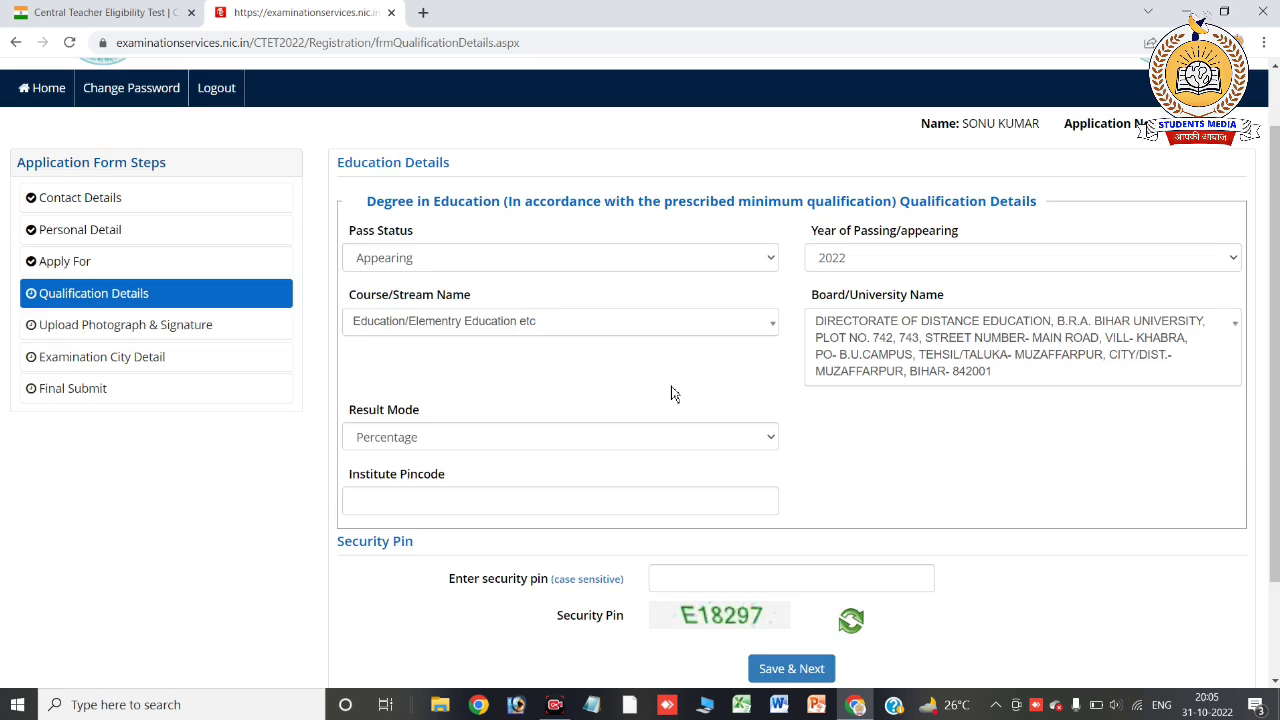
pyautogui.click(503, 514)
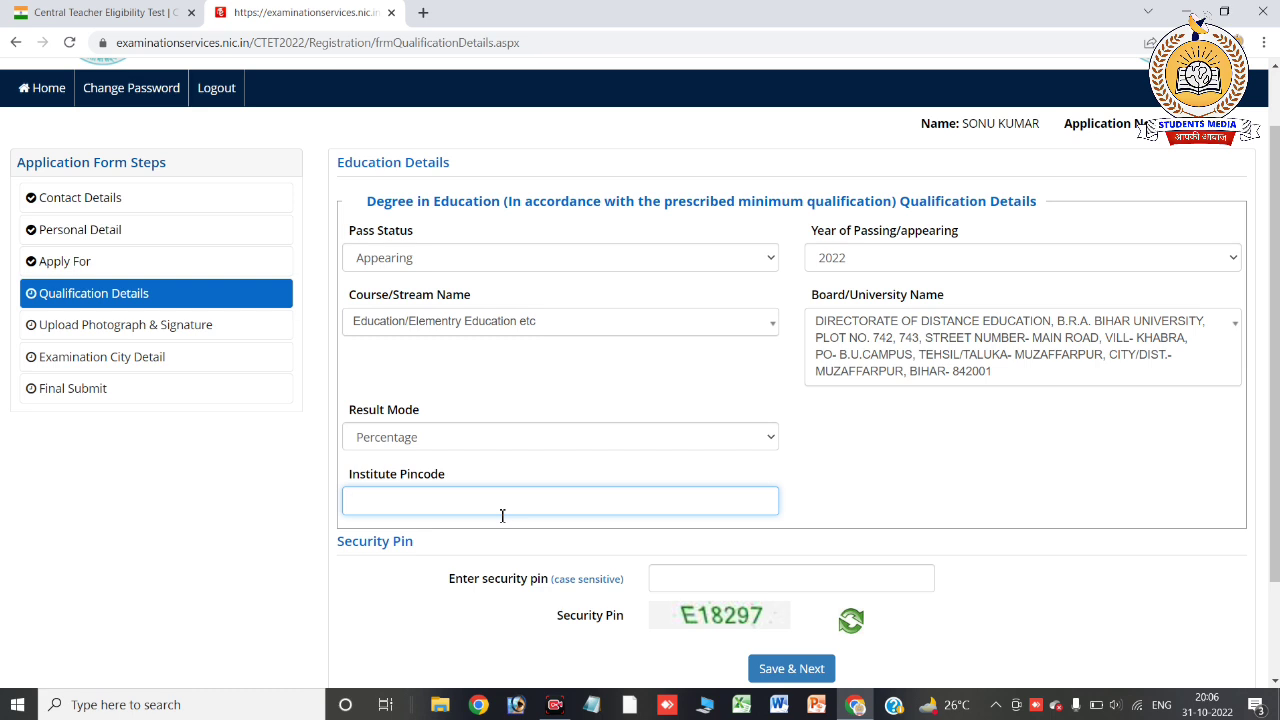
pyautogui.write('843131')
pyautogui.click(705, 580)
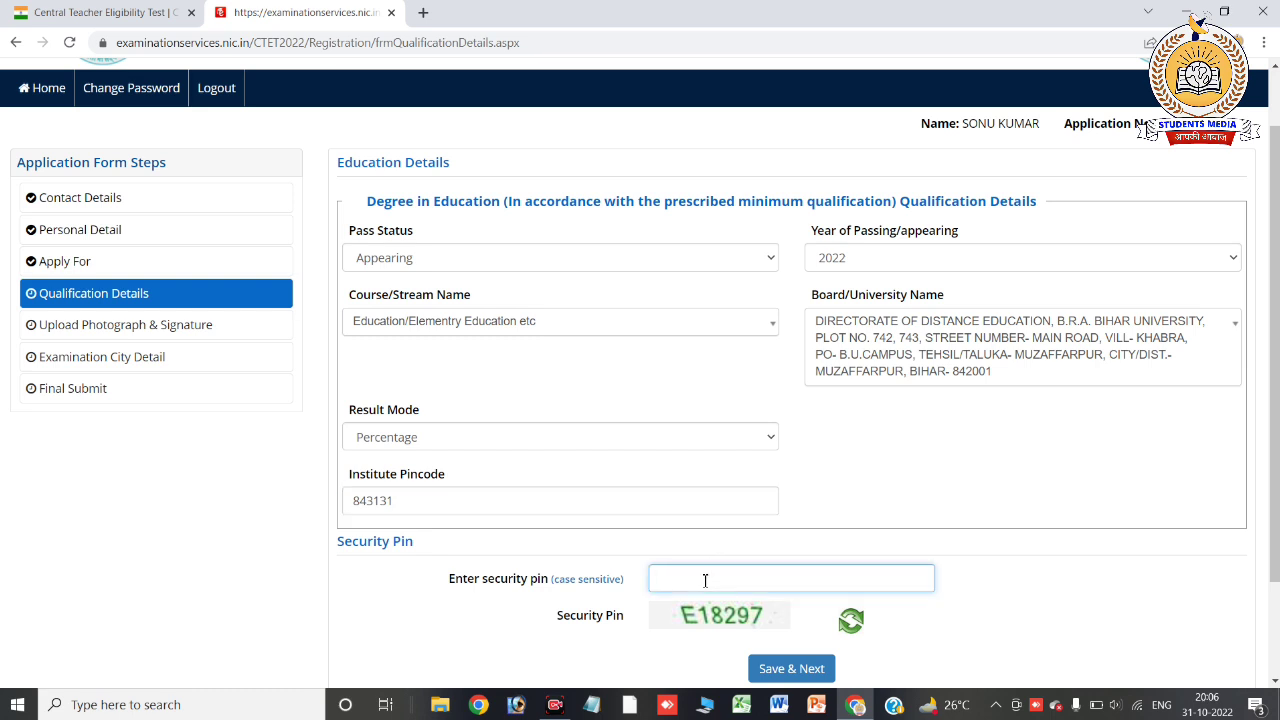
pyautogui.write('E18297')
pyautogui.click(808, 672)
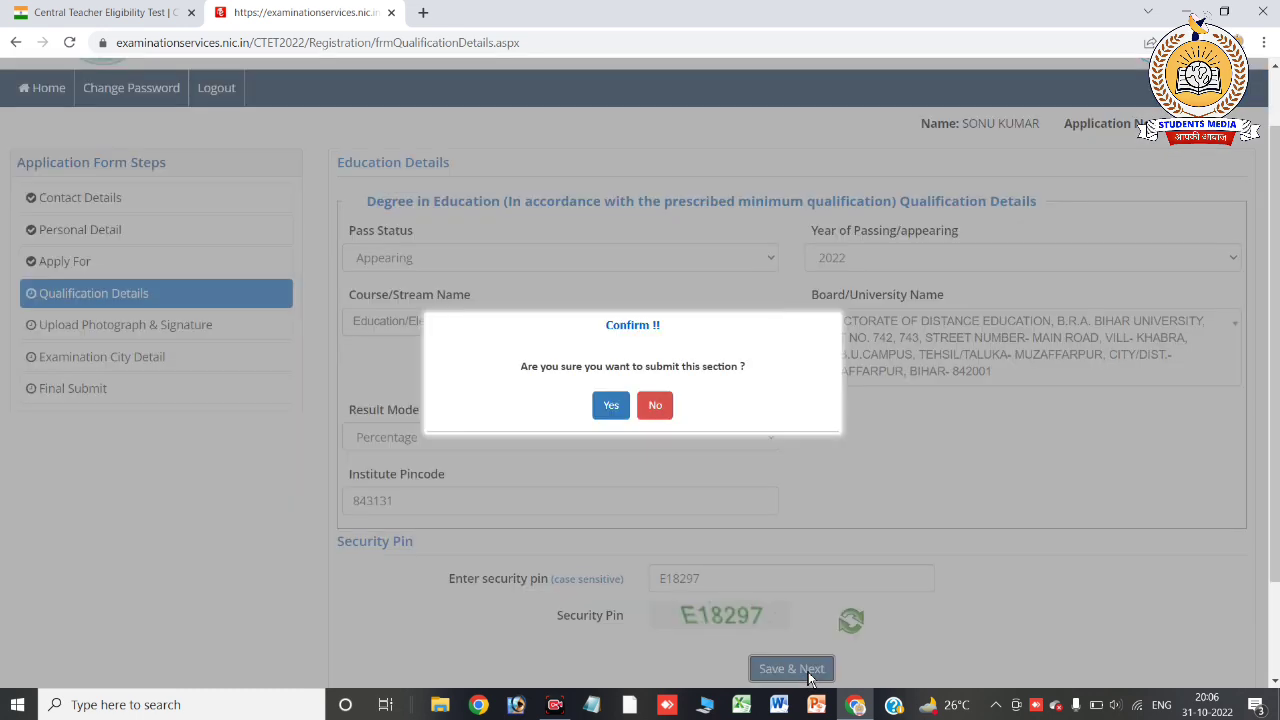
pyautogui.click(609, 404)
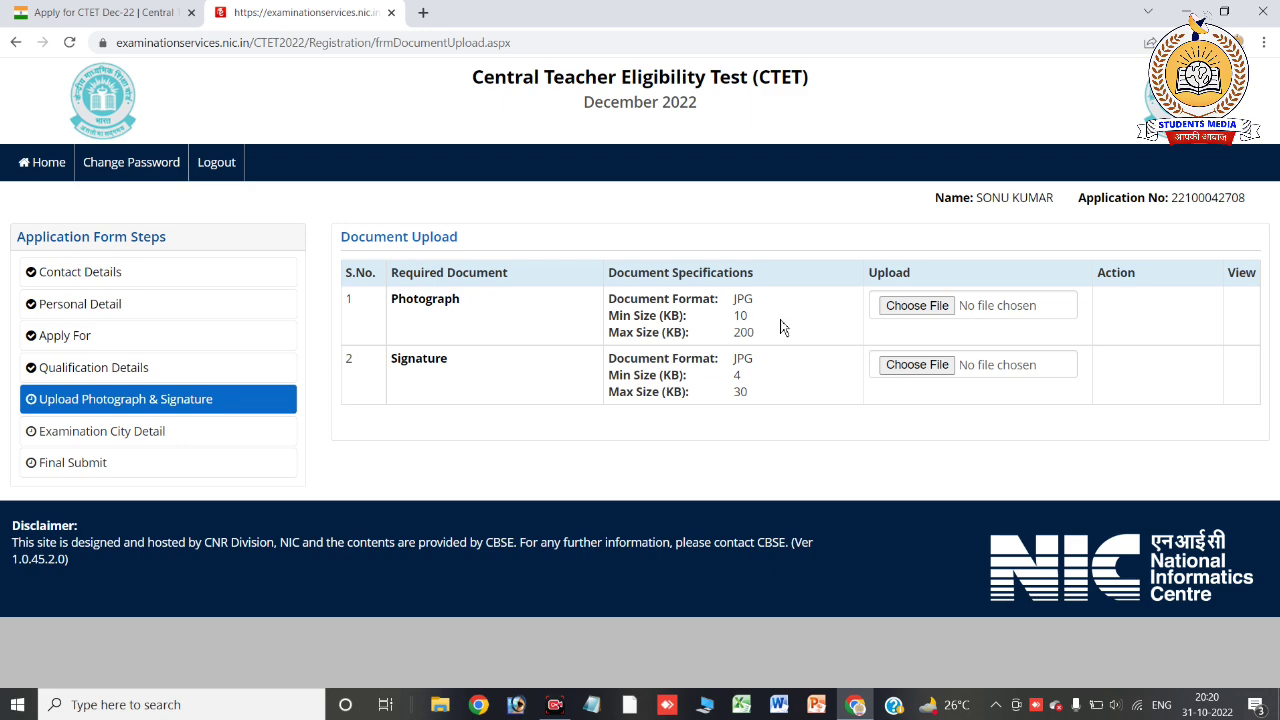
# Select the candidate's photograph JPG from the Desktop for the Photograph row
pyautogui.click(917, 306)
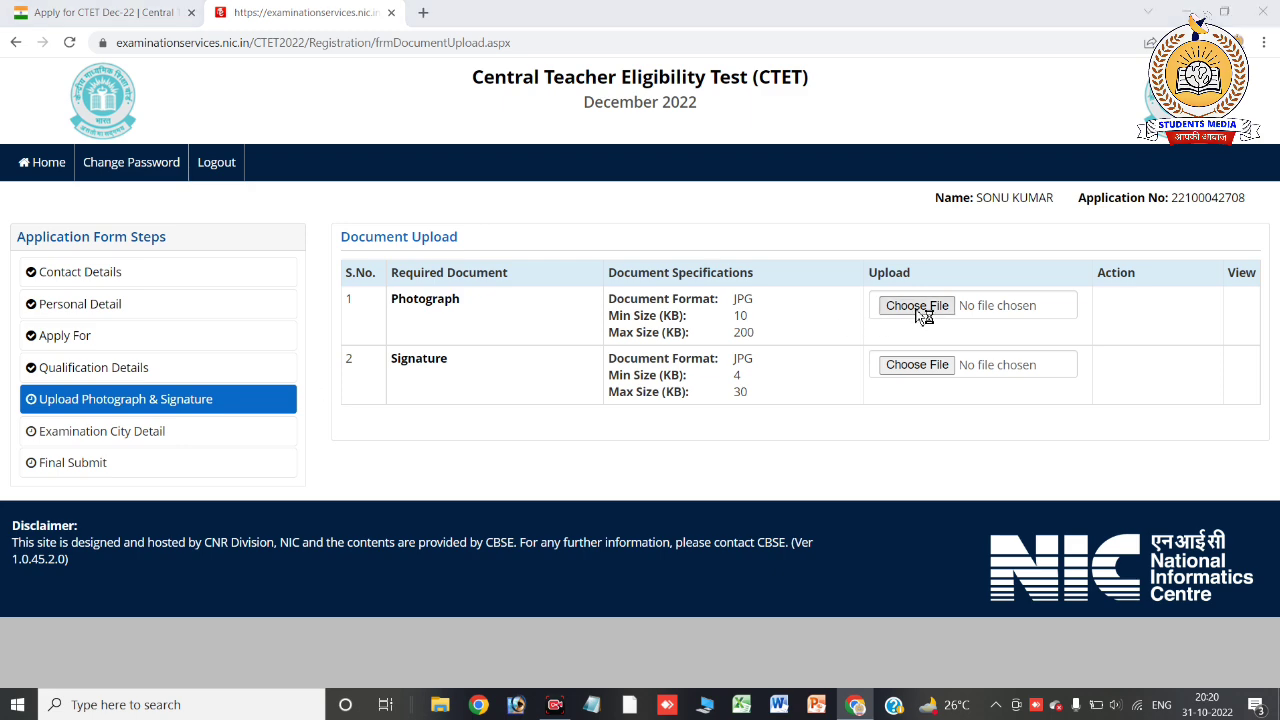
pyautogui.click(140, 40)
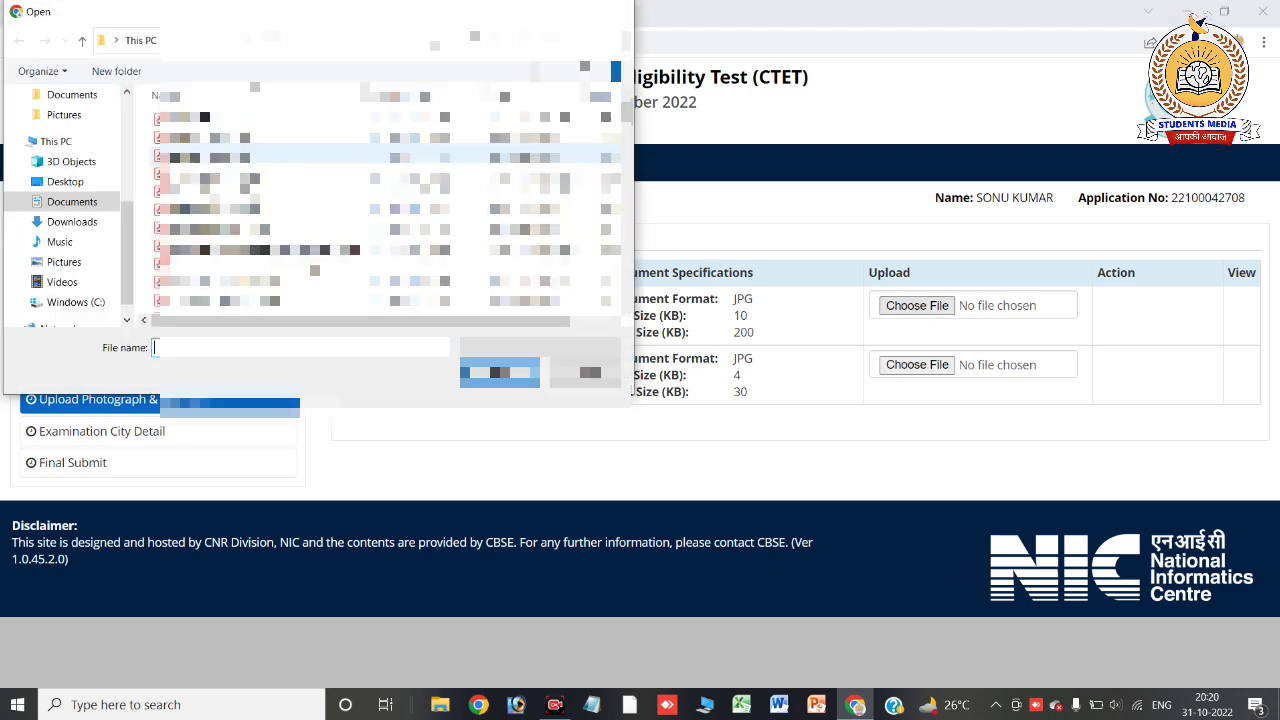
pyautogui.click(86, 187)
pyautogui.moveTo(627, 112); pyautogui.dragTo(643, 242)
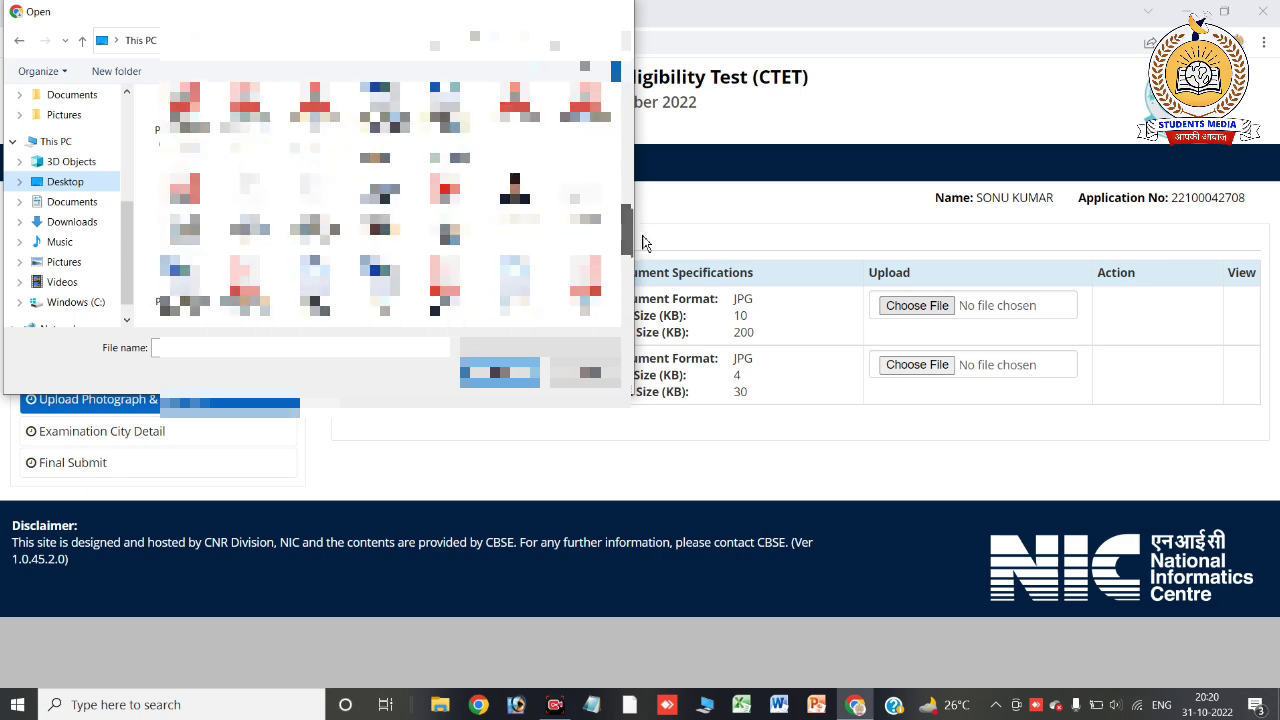
pyautogui.click(521, 206)
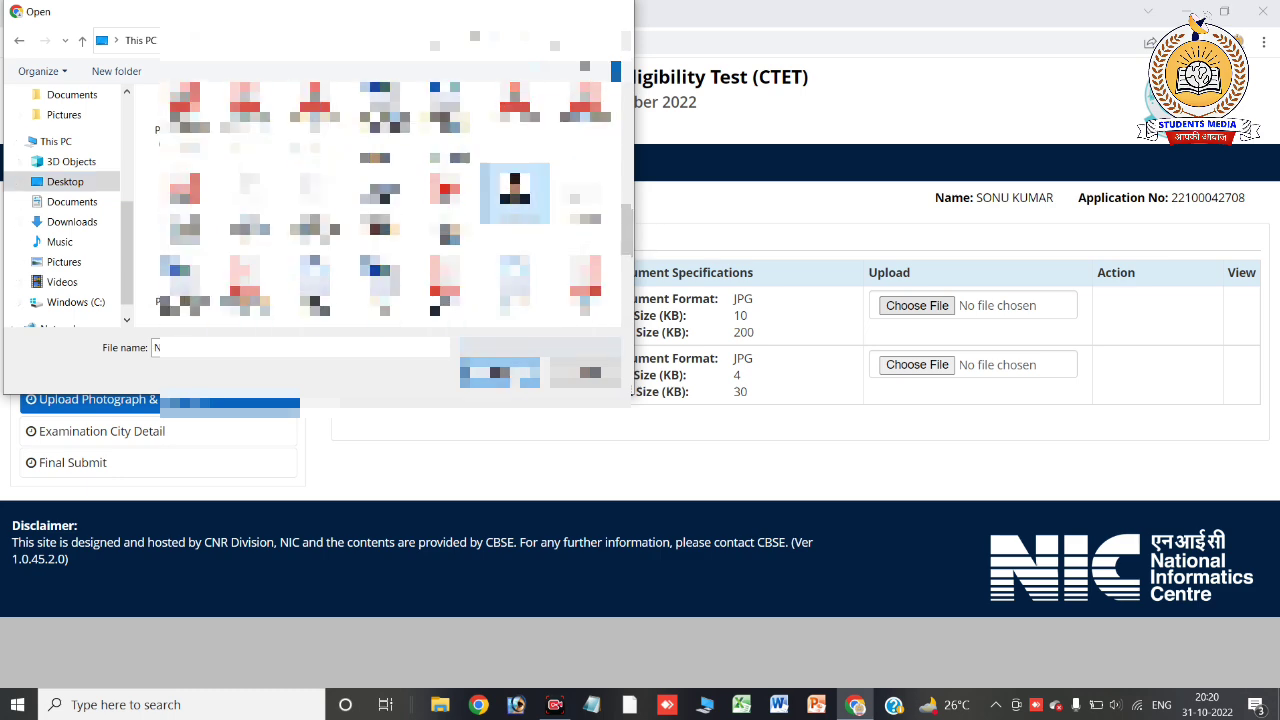
pyautogui.click(500, 372)
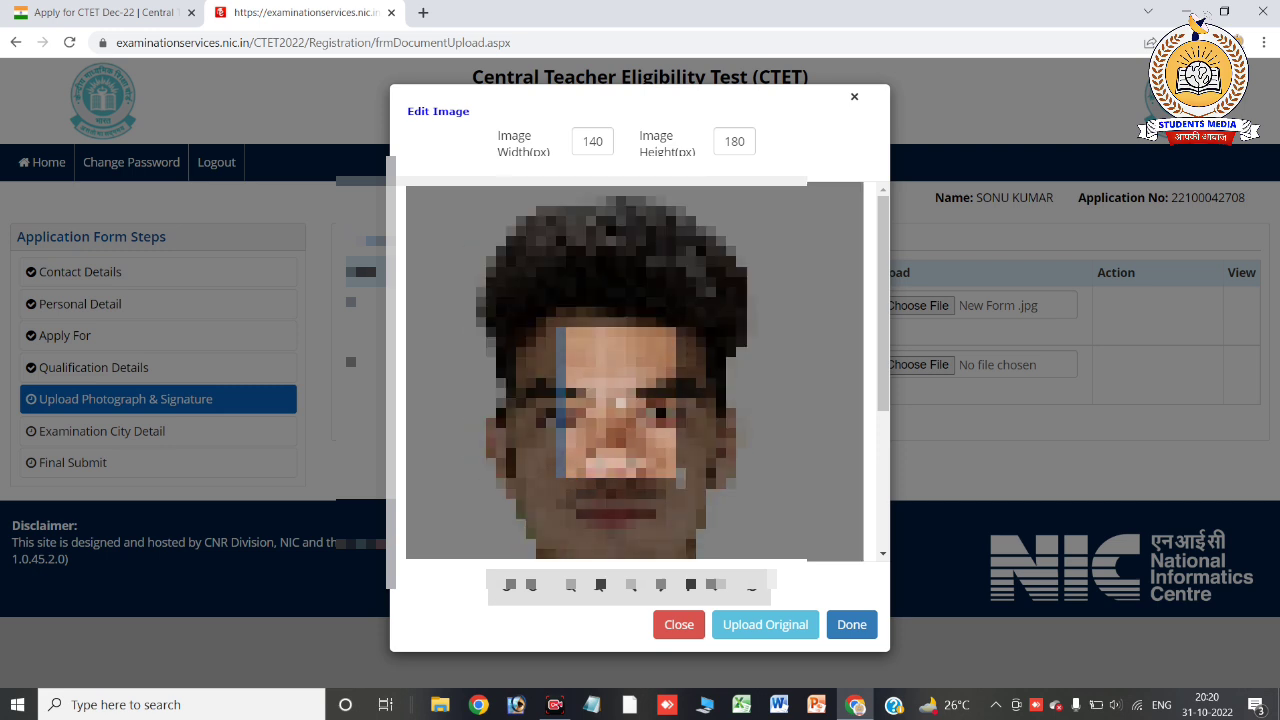
# Accept the photo in Edit Image and upload it to the application
pyautogui.scroll(-6, 634, 372)
pyautogui.scroll(-1, 606, 388)
pyautogui.scroll(-2, 606, 388)
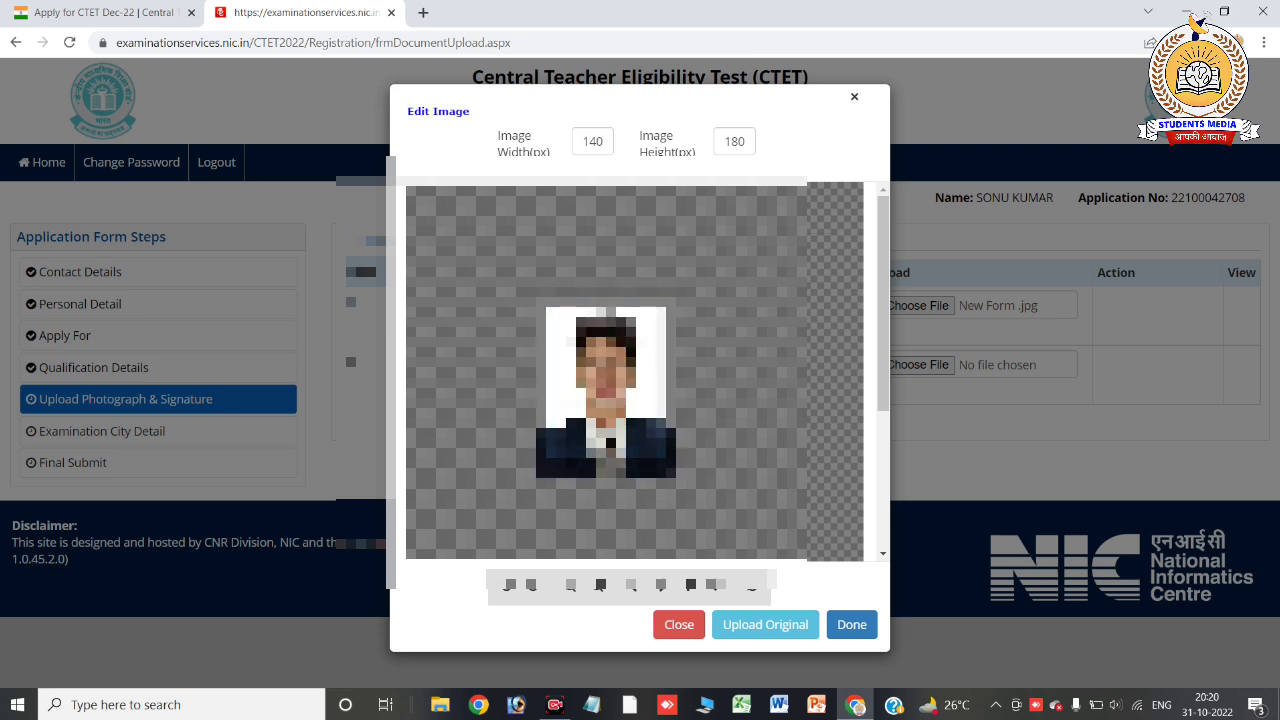
pyautogui.click(766, 625)
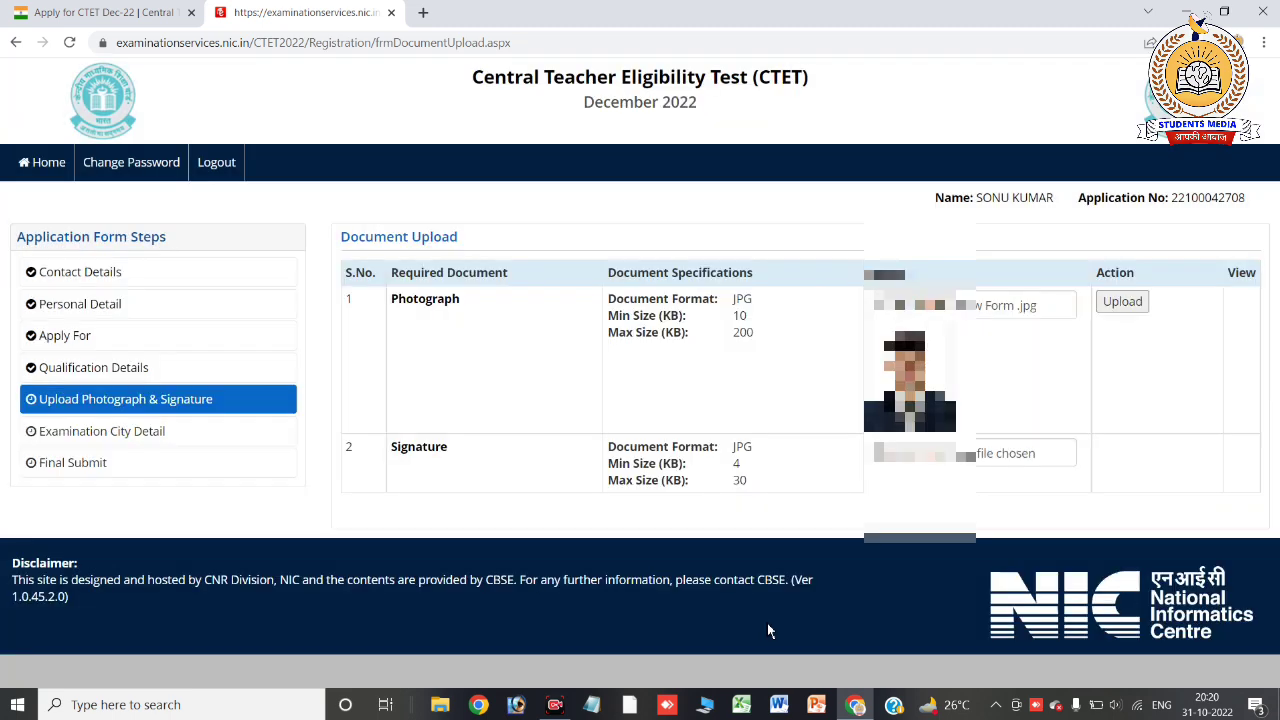
pyautogui.click(1123, 302)
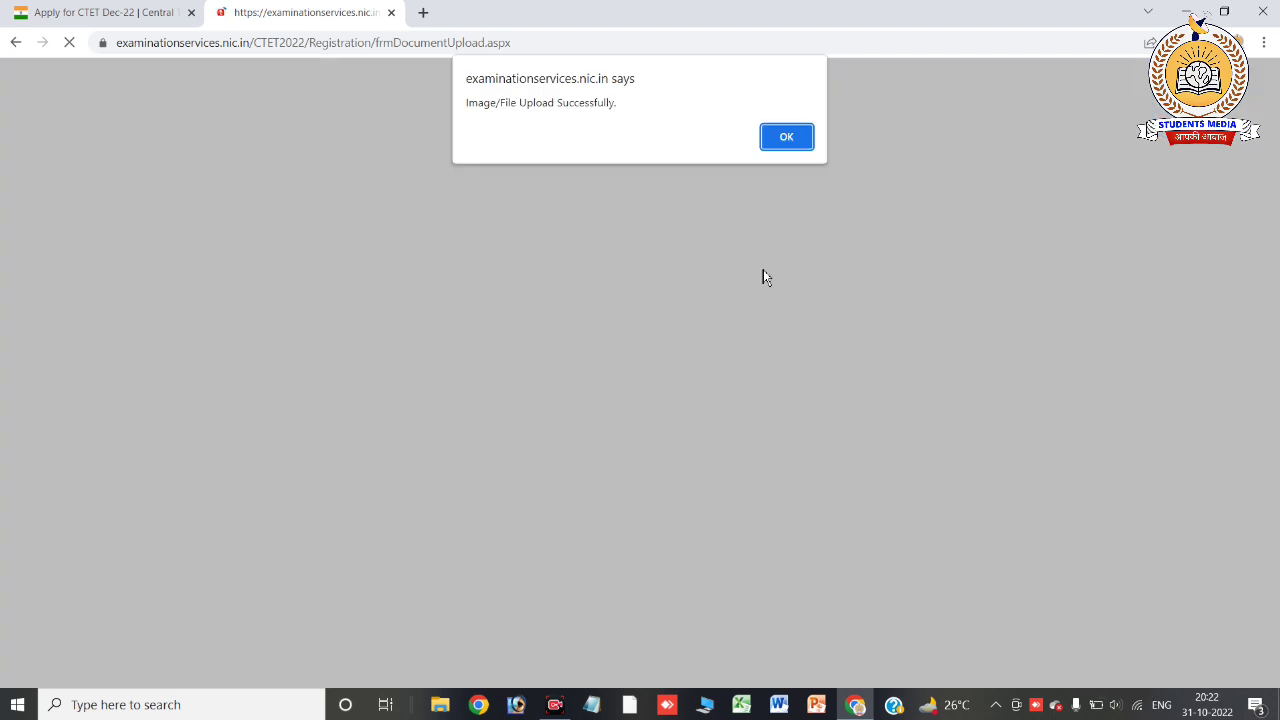
# Dismiss the upload alert, enter the security pin, and save and confirm the document step
pyautogui.click(799, 146)
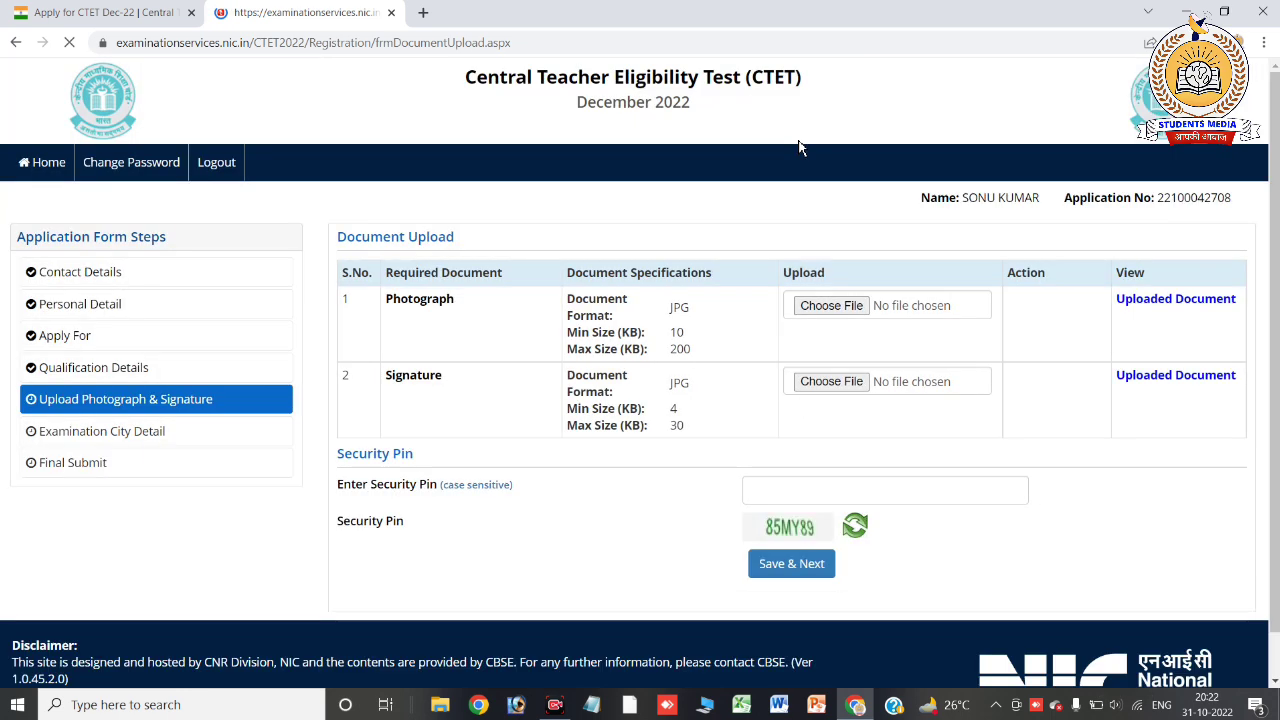
pyautogui.click(776, 488)
pyautogui.write('85')
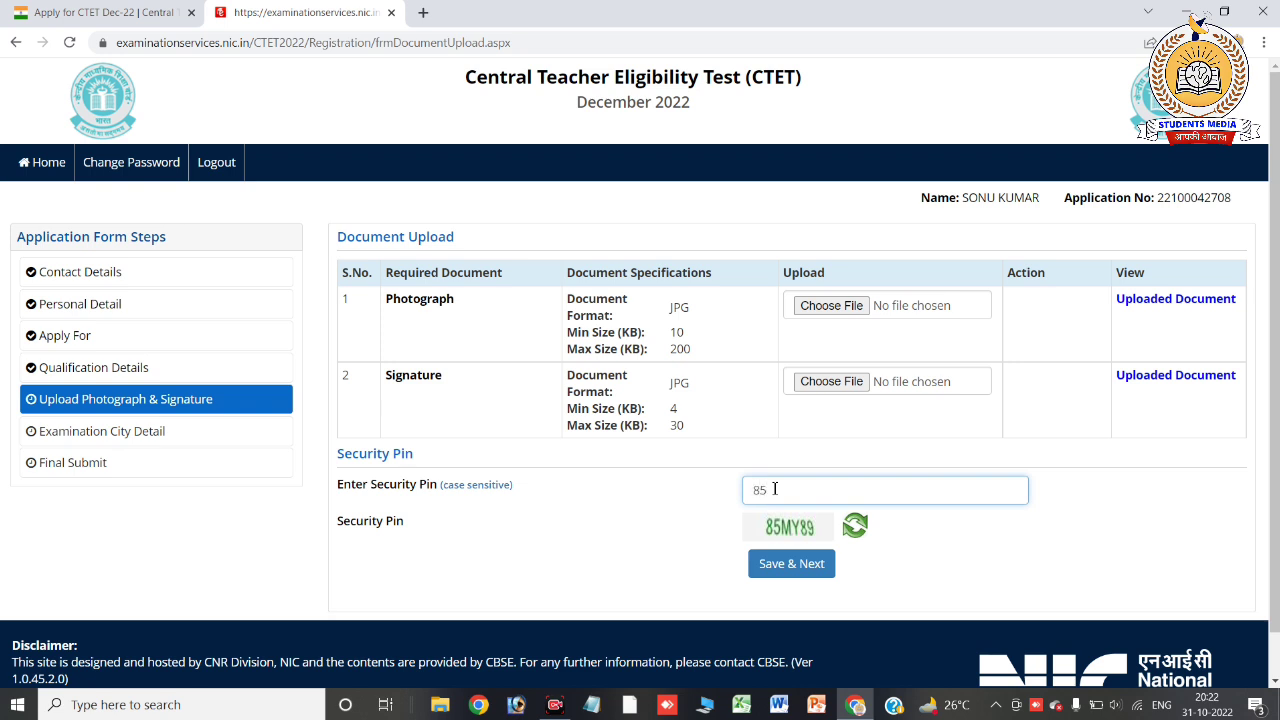
pyautogui.write('MY89')
pyautogui.click(786, 578)
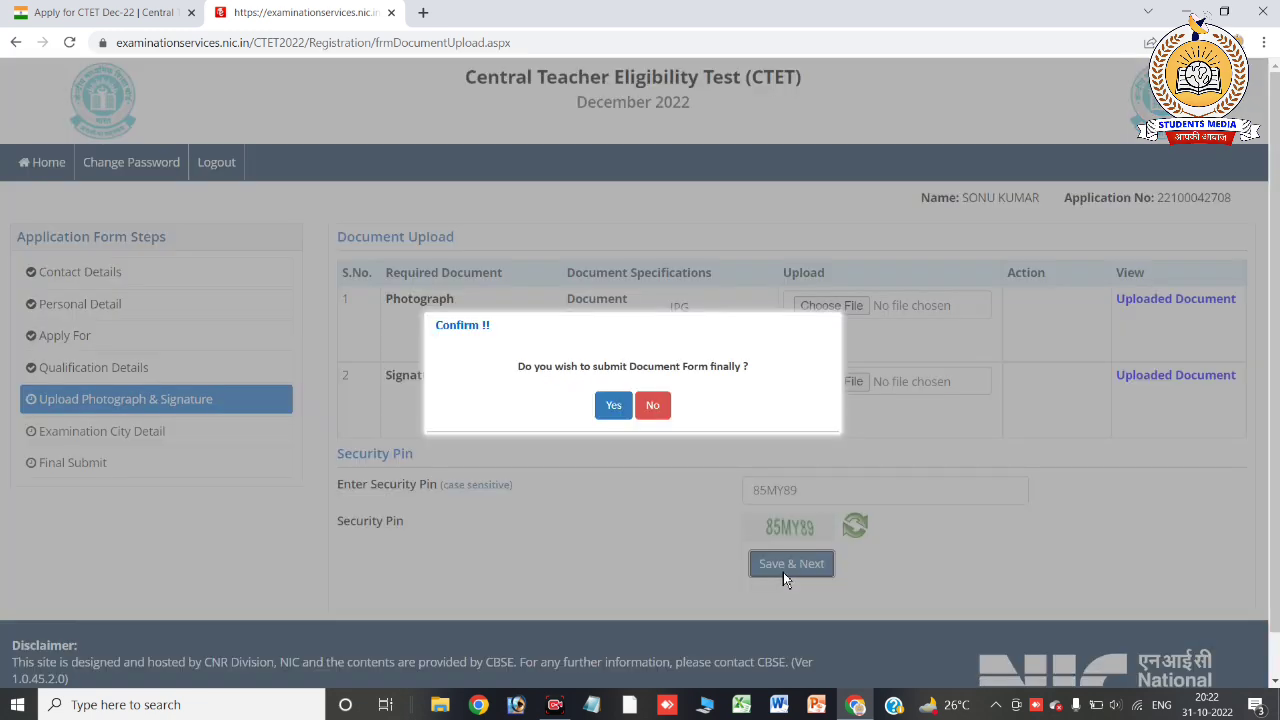
pyautogui.click(607, 410)
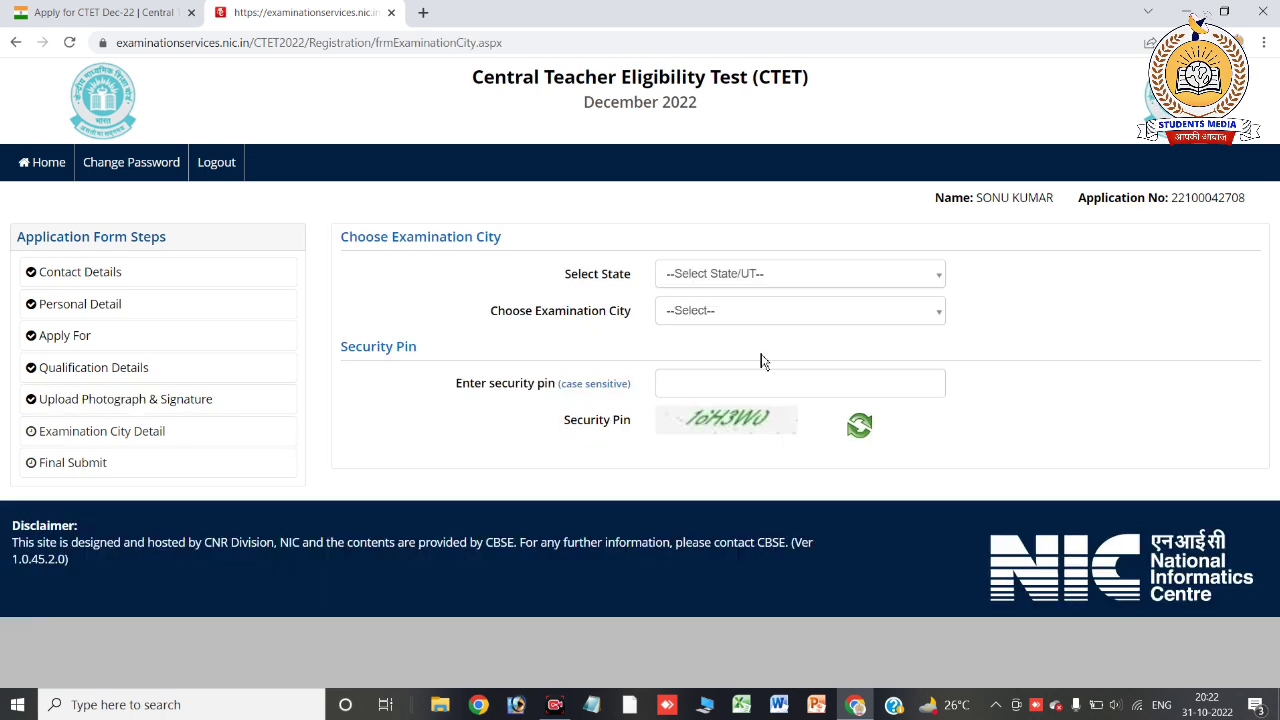
# Select BIHAR as the exam state and MUZAFFARPUR as the examination city
pyautogui.click(752, 277)
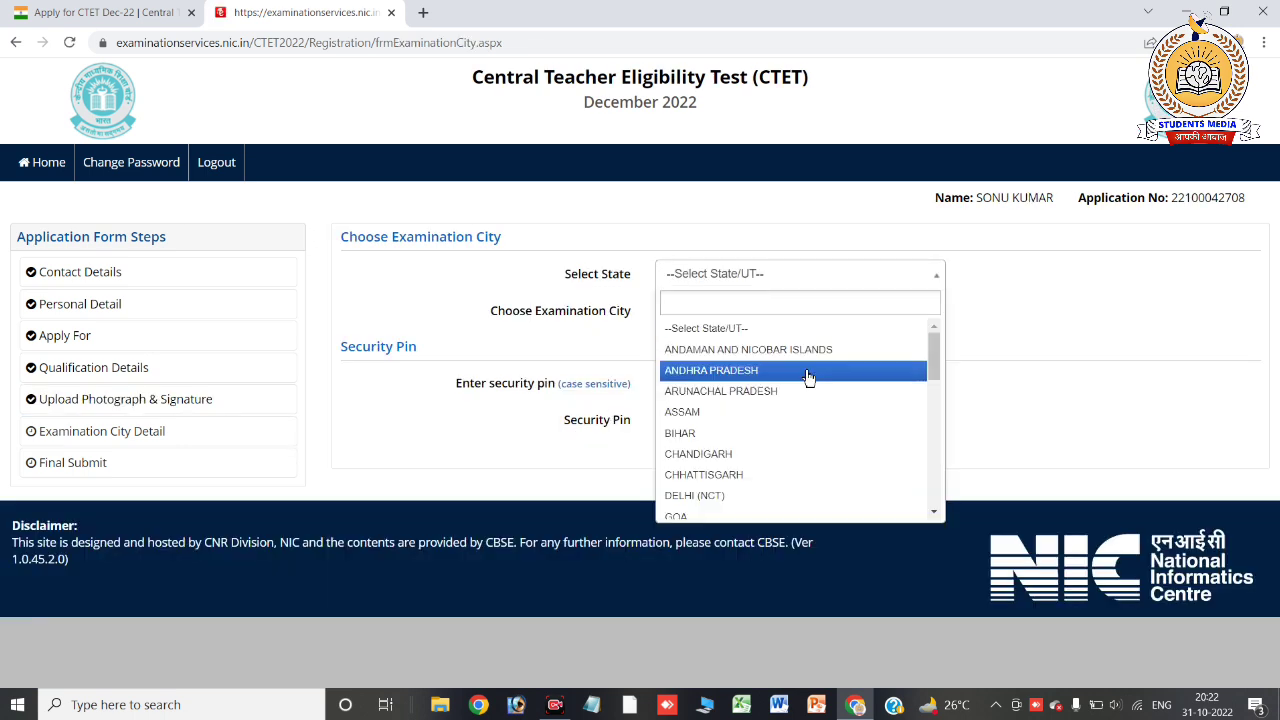
pyautogui.click(734, 442)
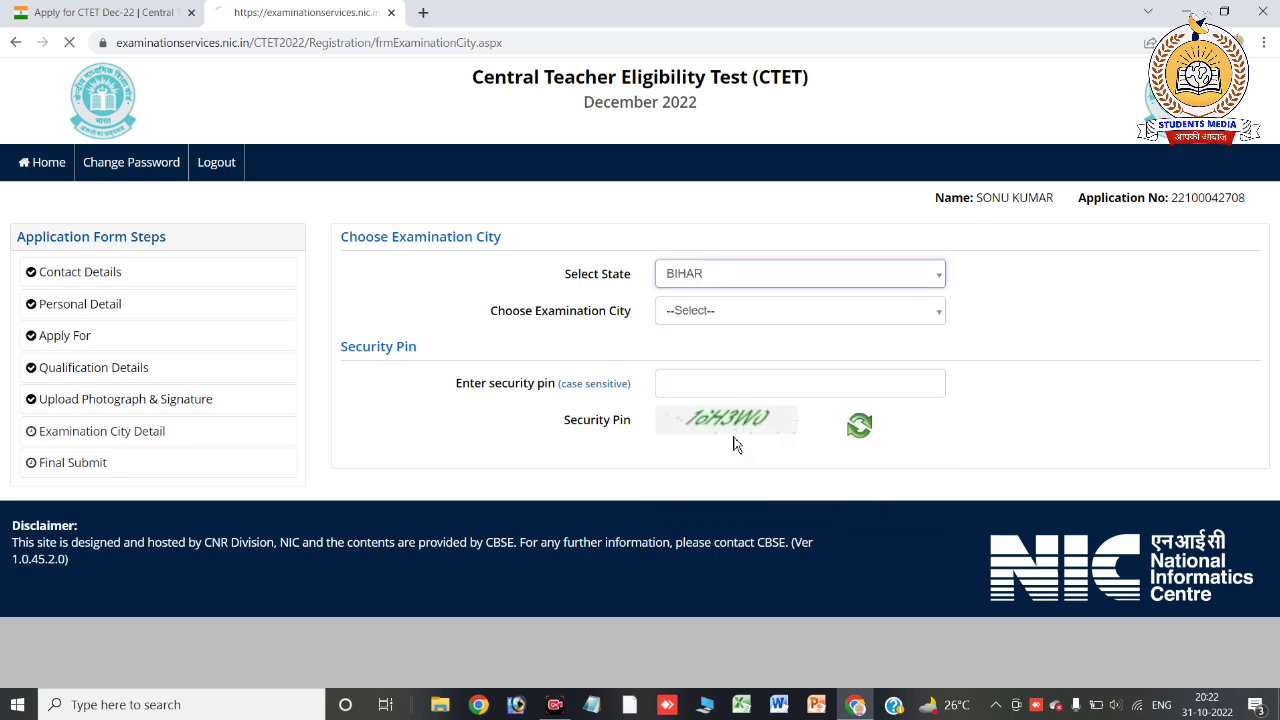
pyautogui.click(707, 321)
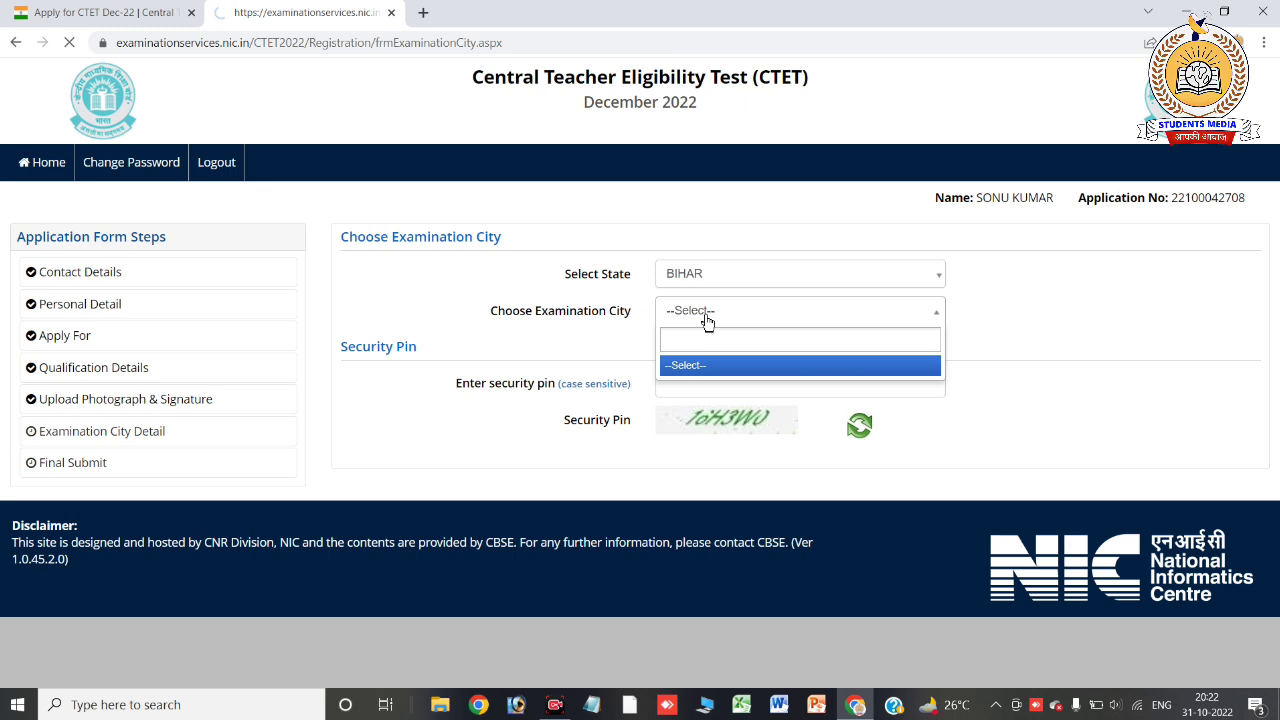
pyautogui.click(707, 321)
pyautogui.click(707, 321)
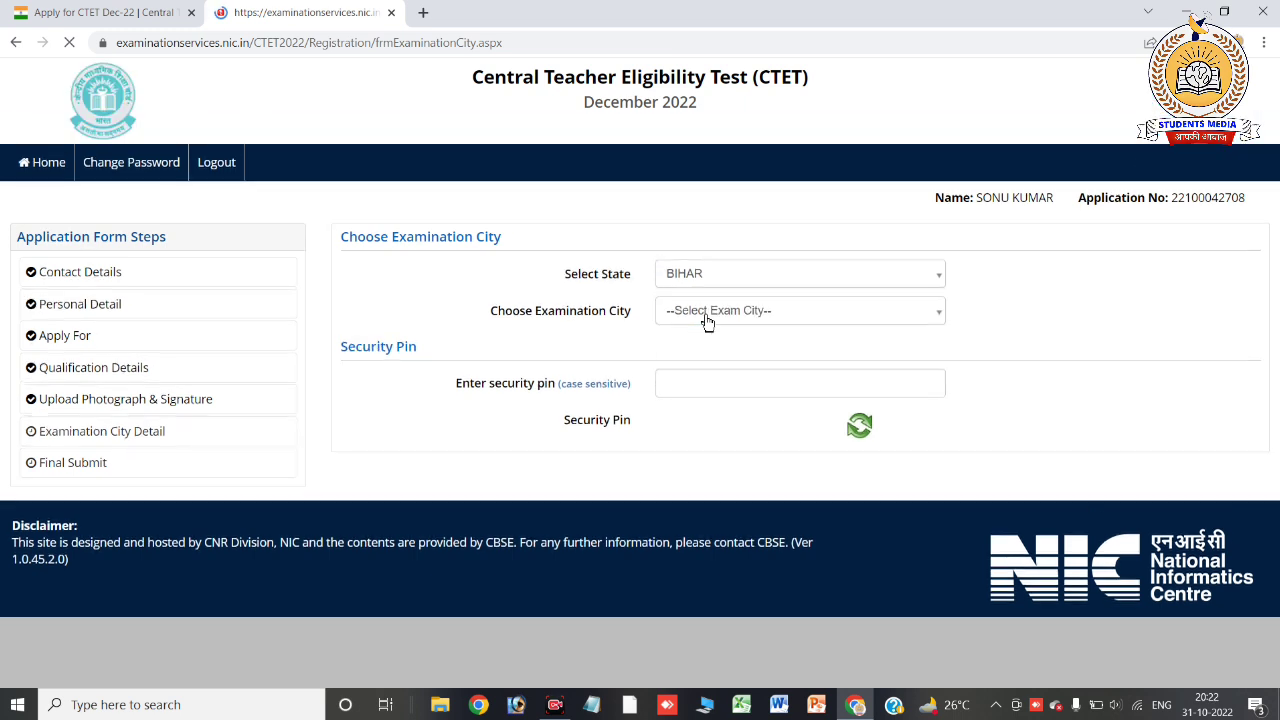
pyautogui.click(707, 321)
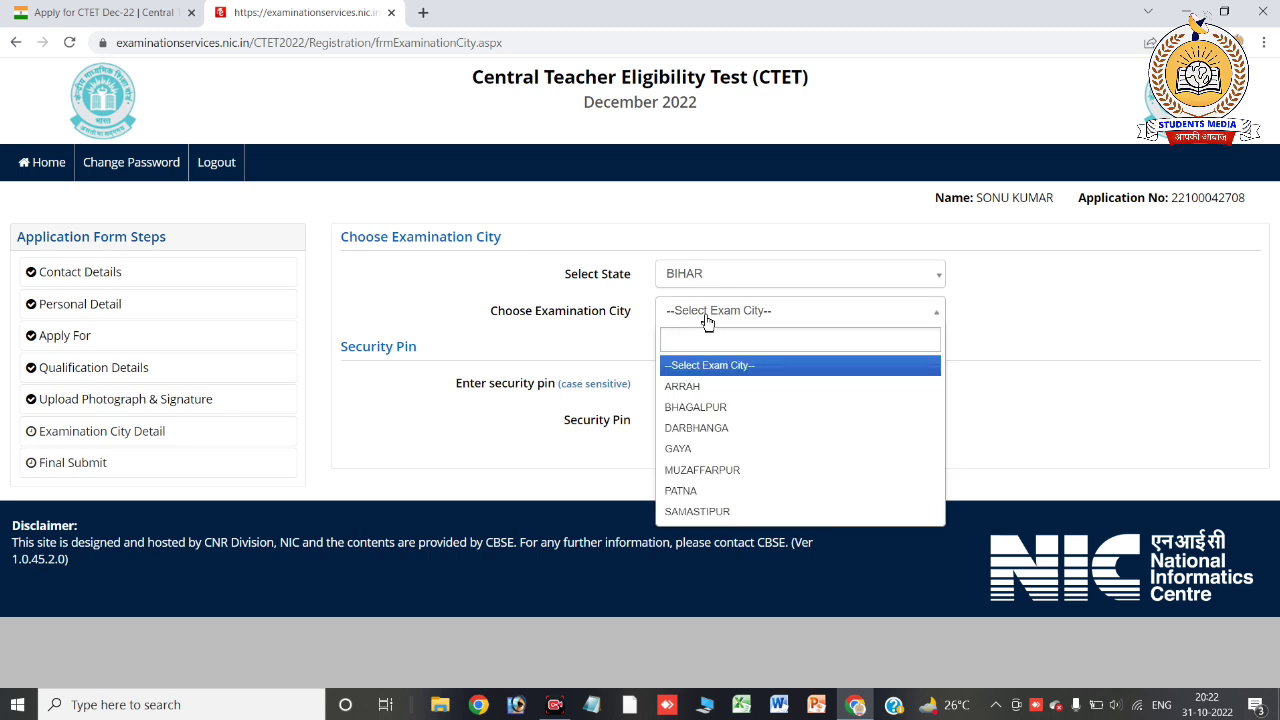
pyautogui.click(719, 469)
# Enter the security pin, then save the examination city choice and confirm
pyautogui.click(681, 383)
pyautogui.write('16')
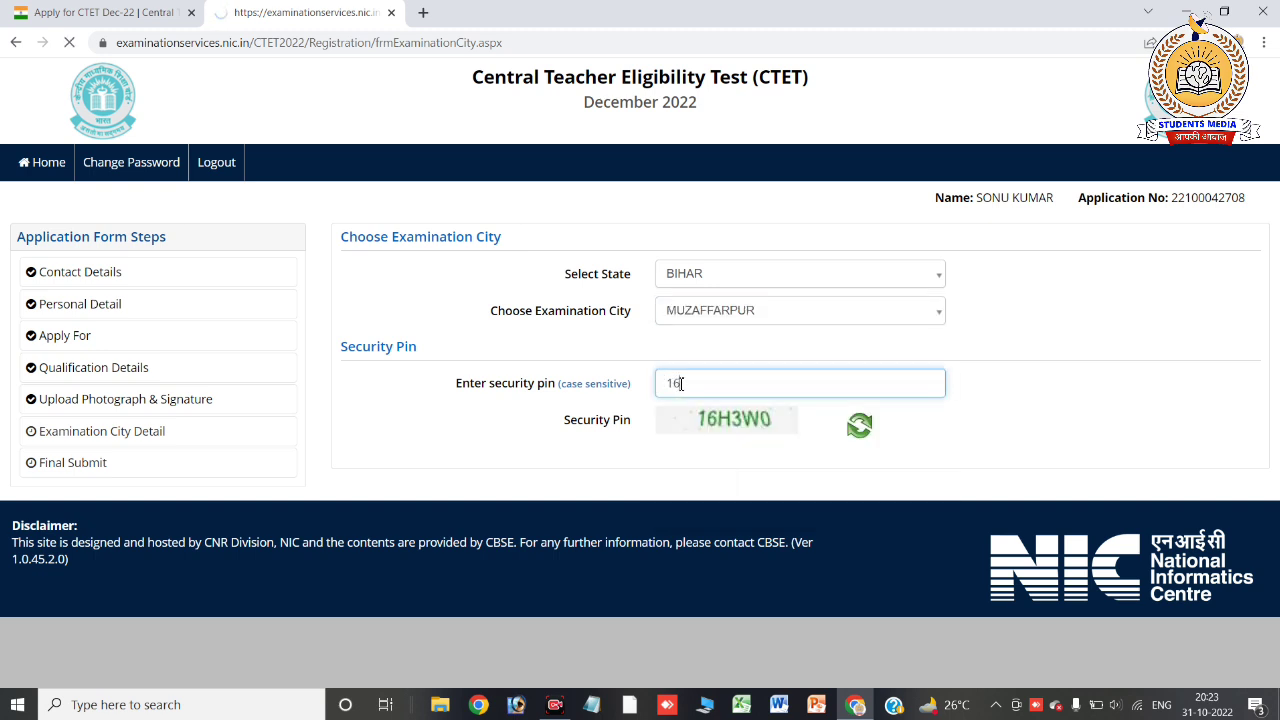
pyautogui.write('H3W0')
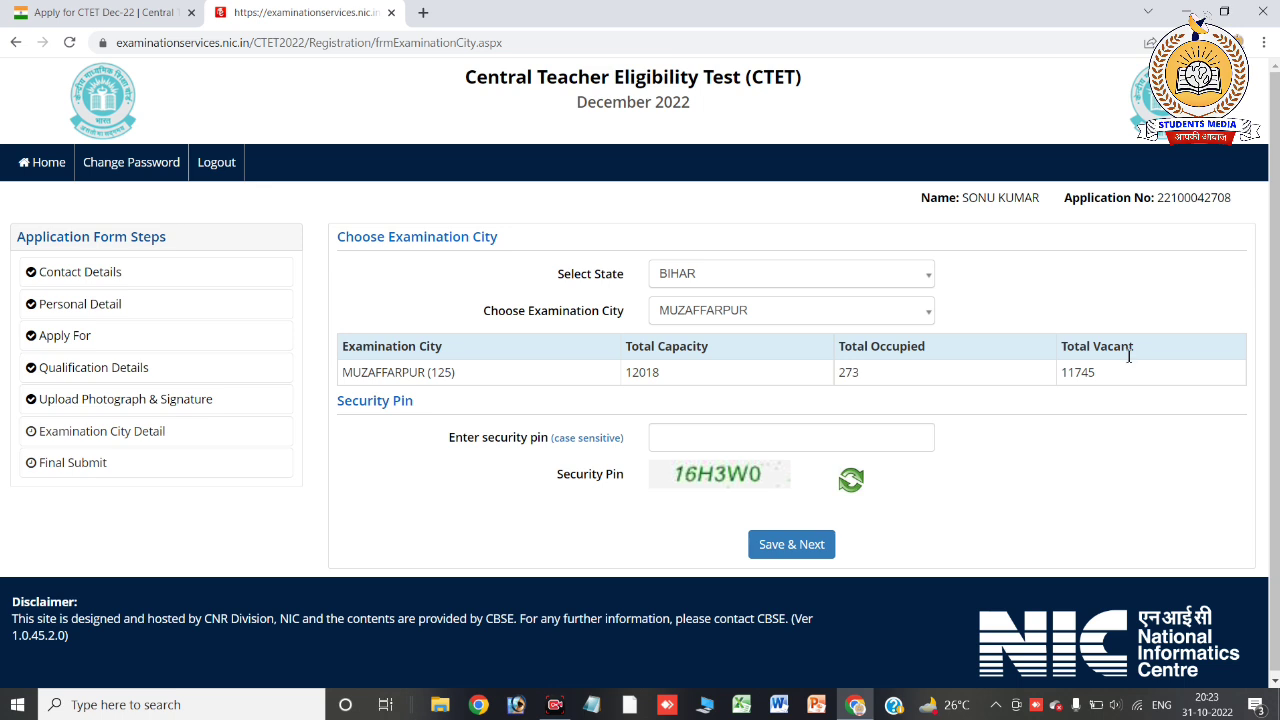
pyautogui.click(900, 437)
pyautogui.write('16H3W0')
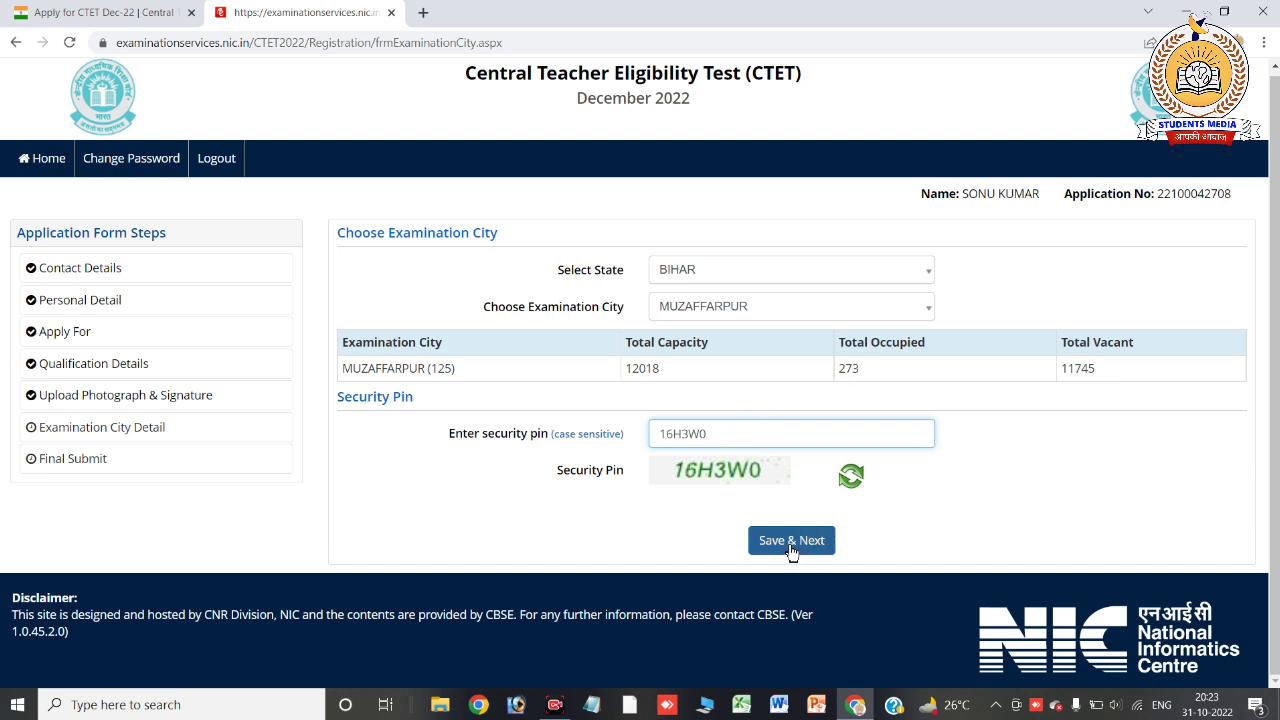
pyautogui.click(791, 545)
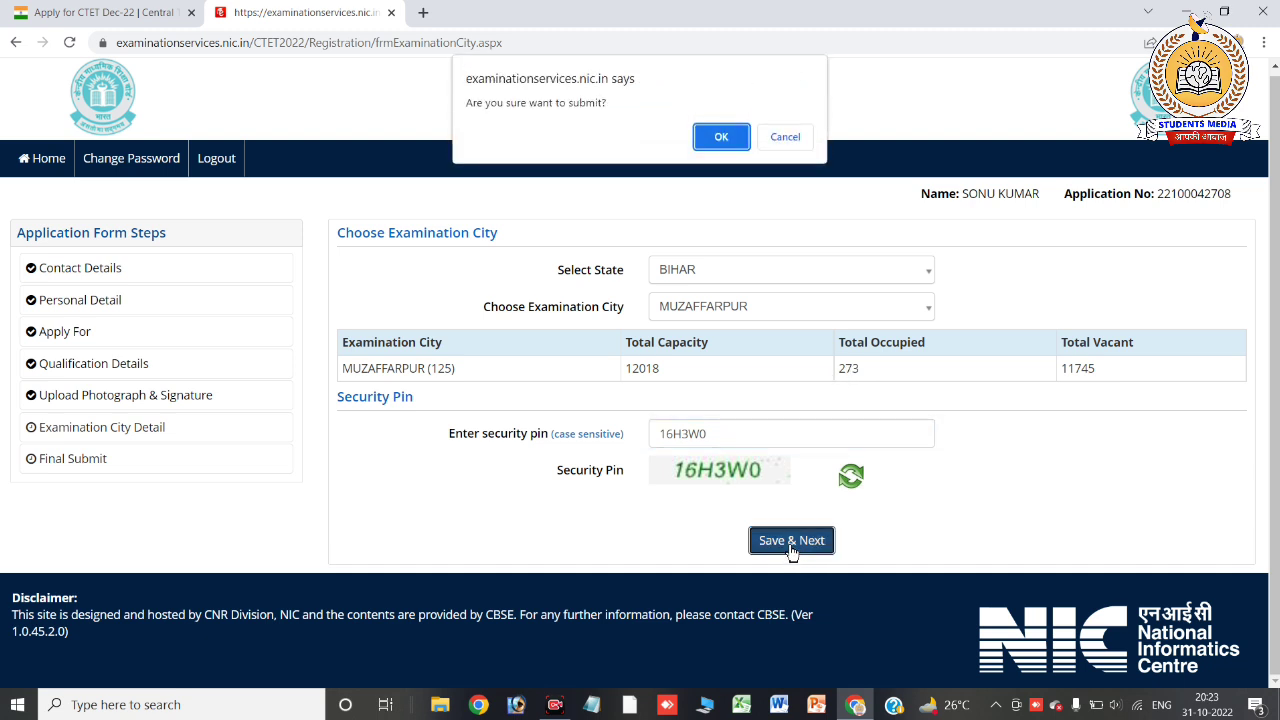
pyautogui.click(706, 145)
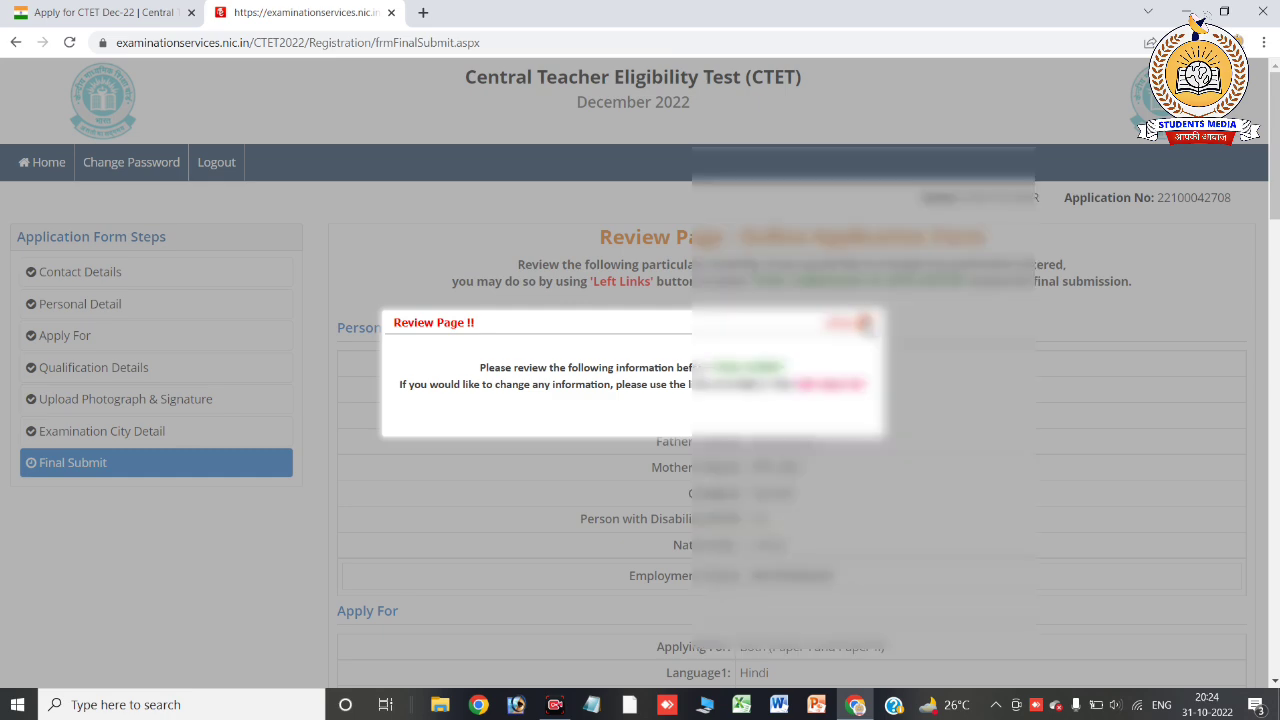
# Dismiss the notice and scroll the preview down to the particulars checklist and declaration
pyautogui.click(865, 322)
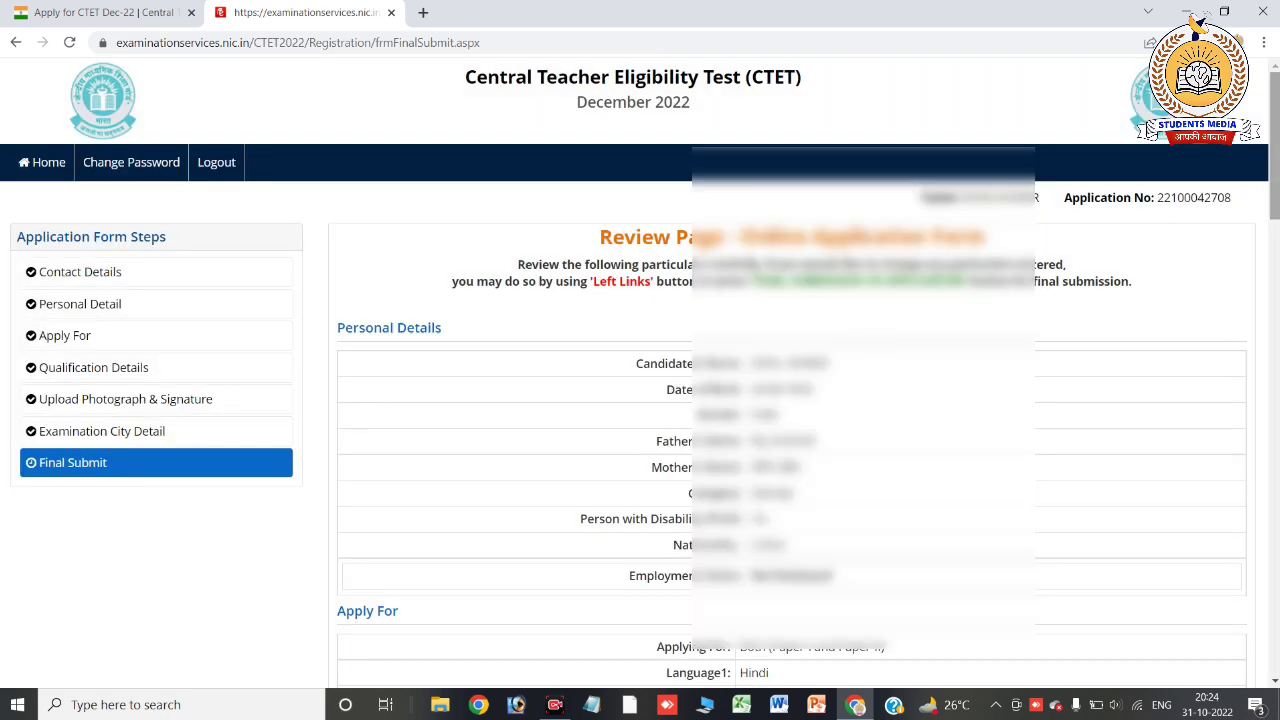
pyautogui.scroll(-2, 1150, 130)
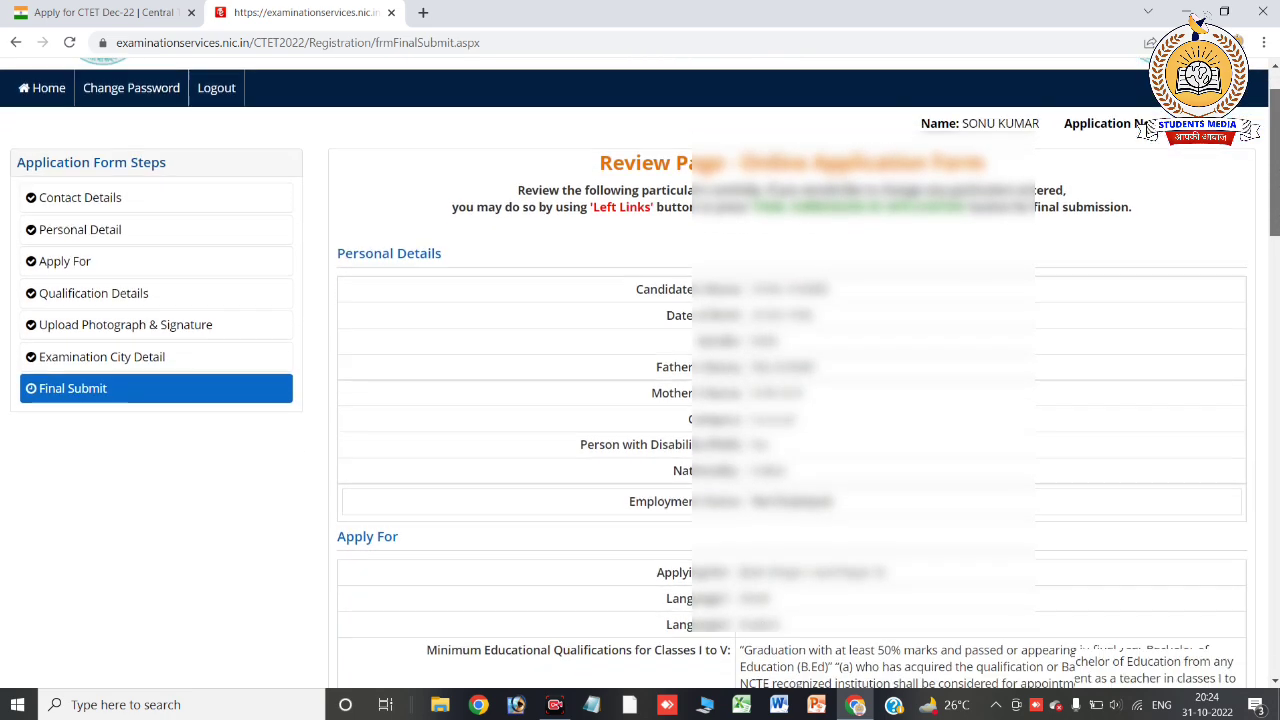
pyautogui.scroll(-3, 1150, 130)
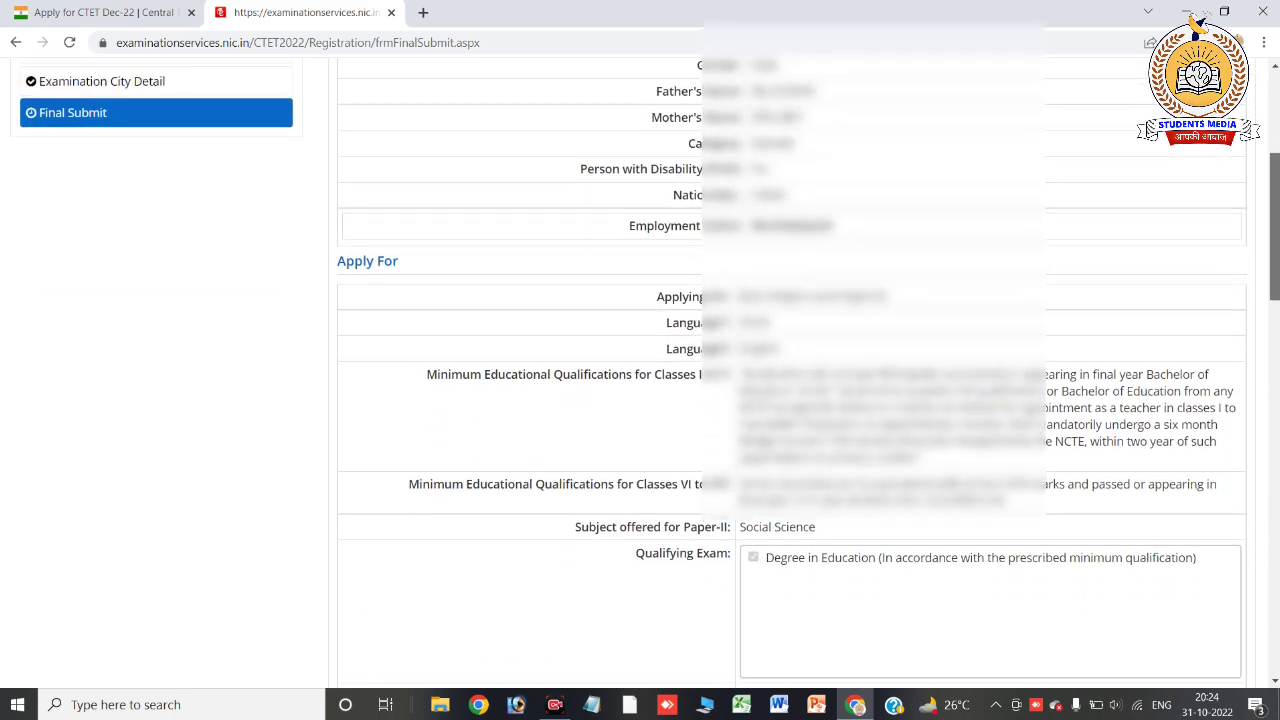
pyautogui.scroll(-1, 1150, 130)
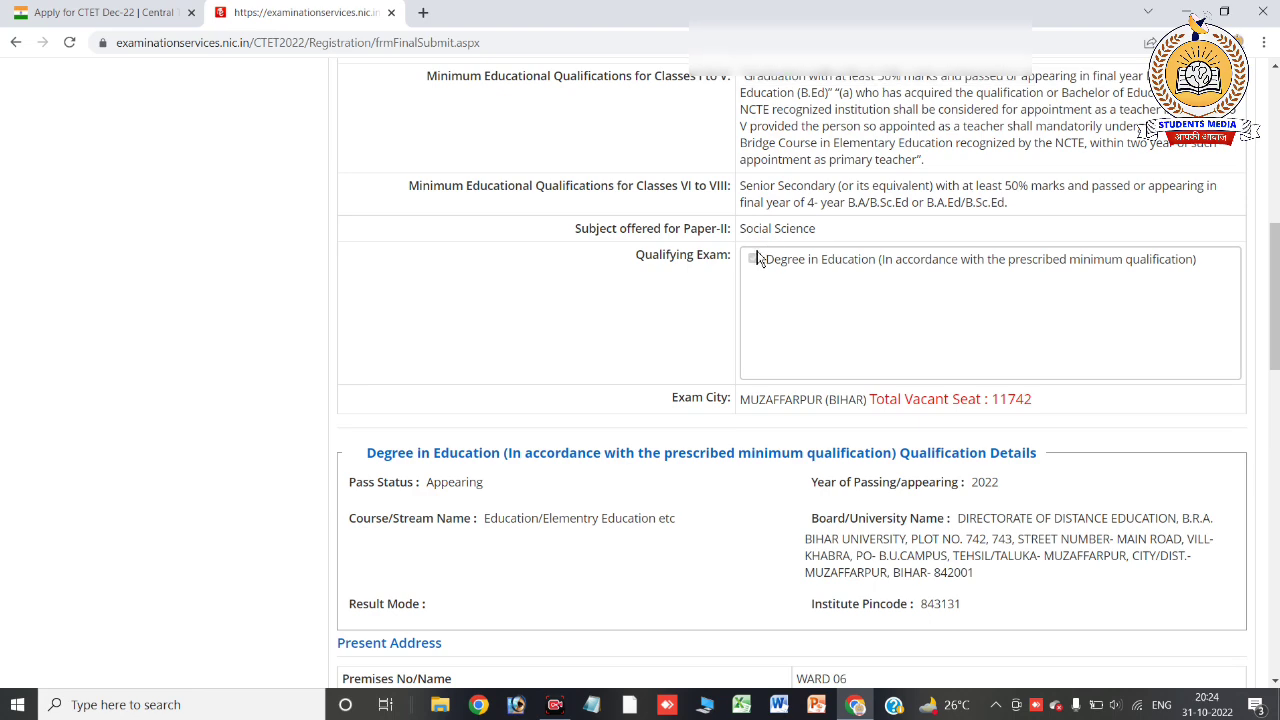
pyautogui.scroll(-8, 1150, 130)
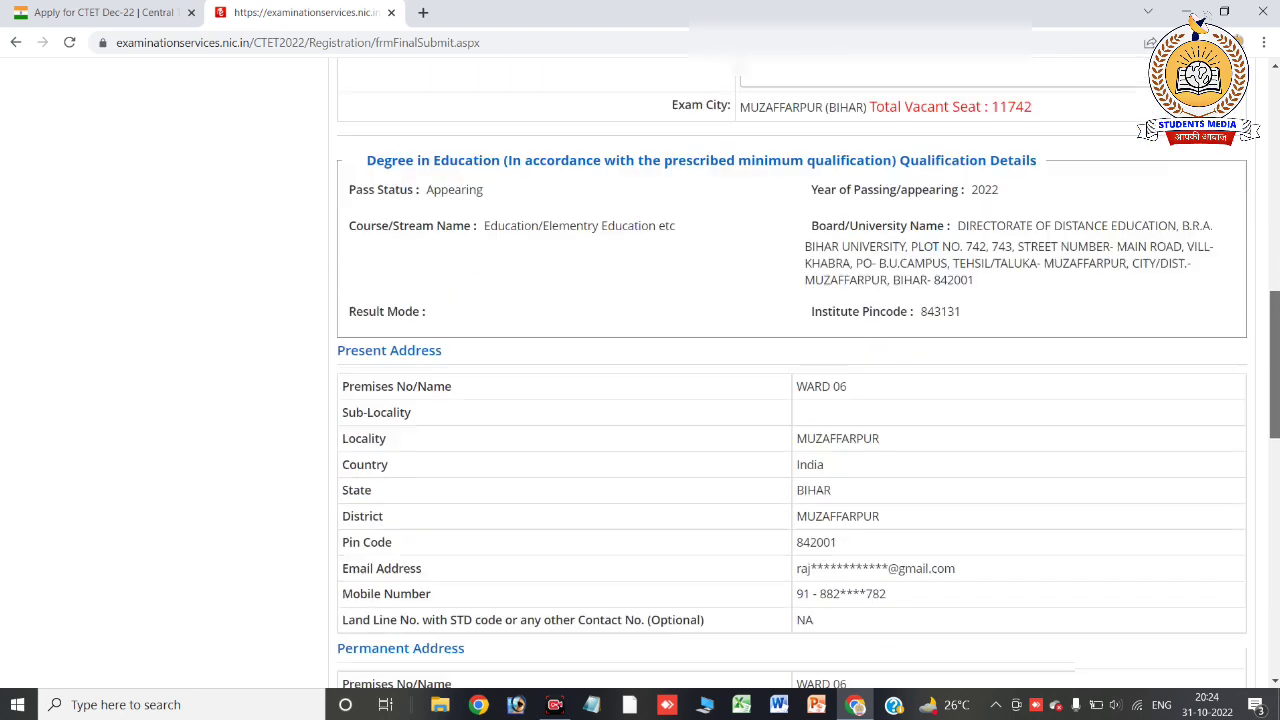
pyautogui.scroll(-4, 1150, 130)
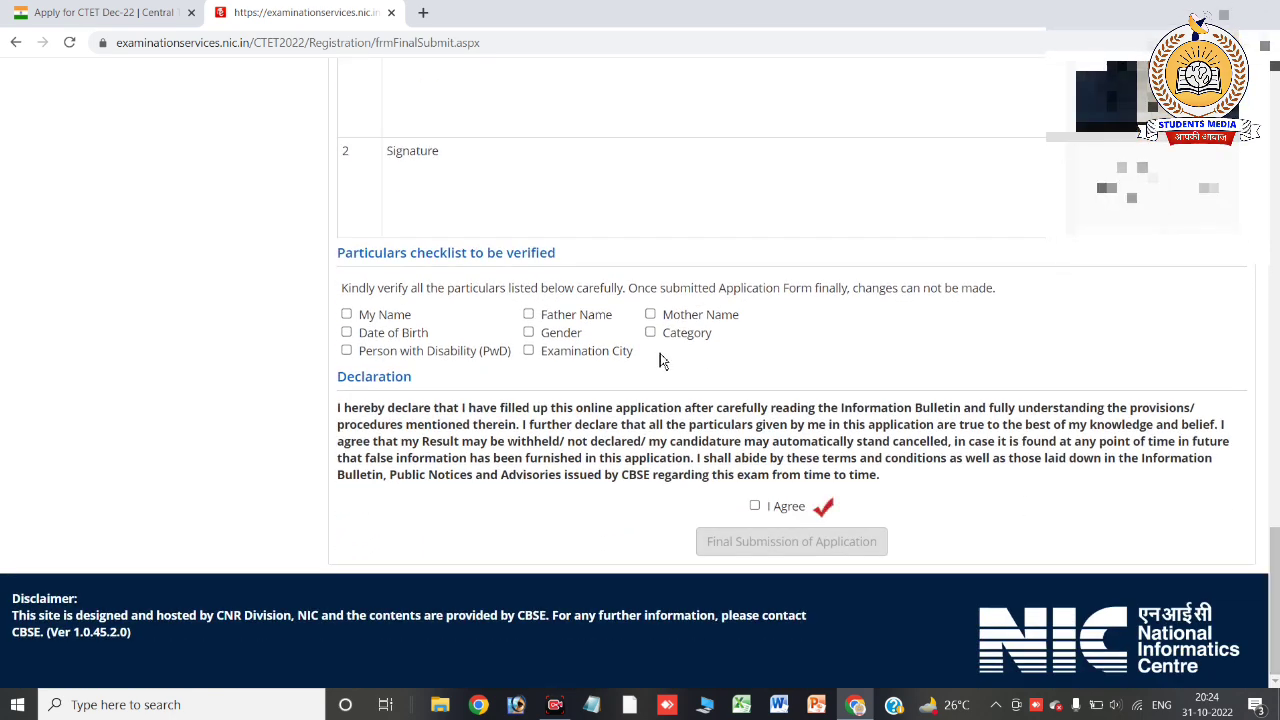
# Tick every checklist box: name, father, mother, category, gender, birth date, PwD, exam city
pyautogui.click(347, 315)
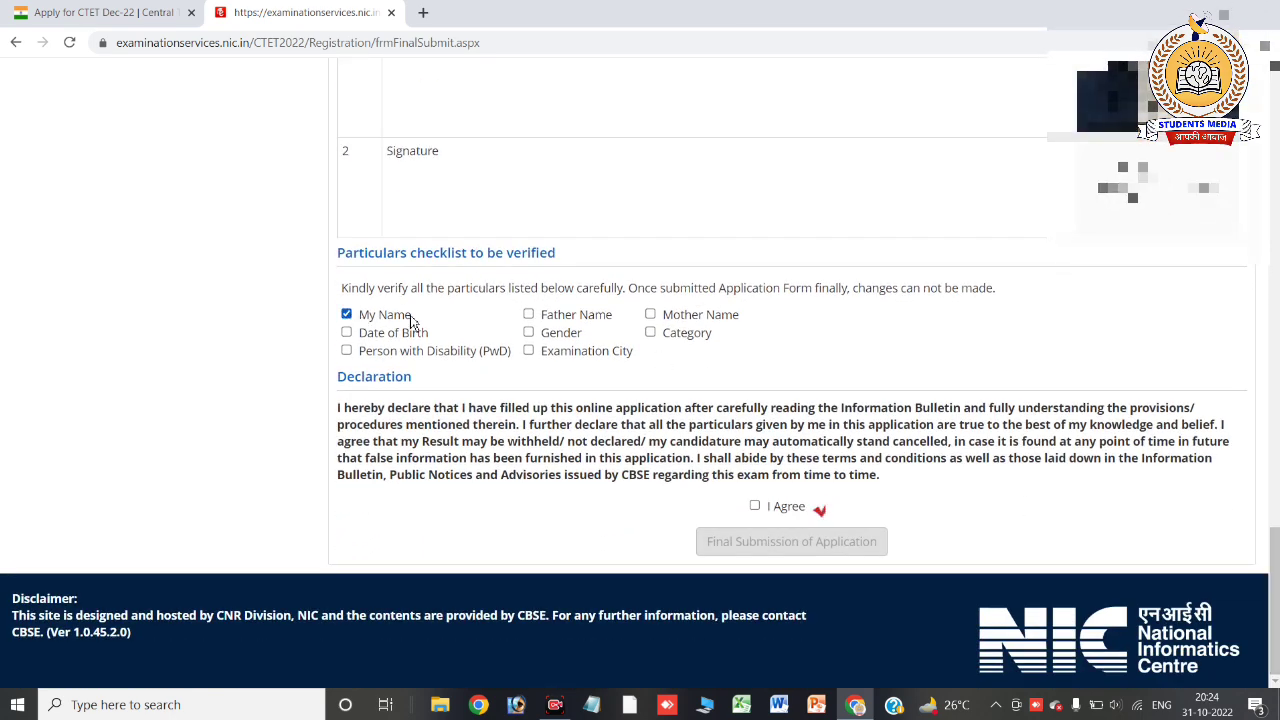
pyautogui.click(528, 316)
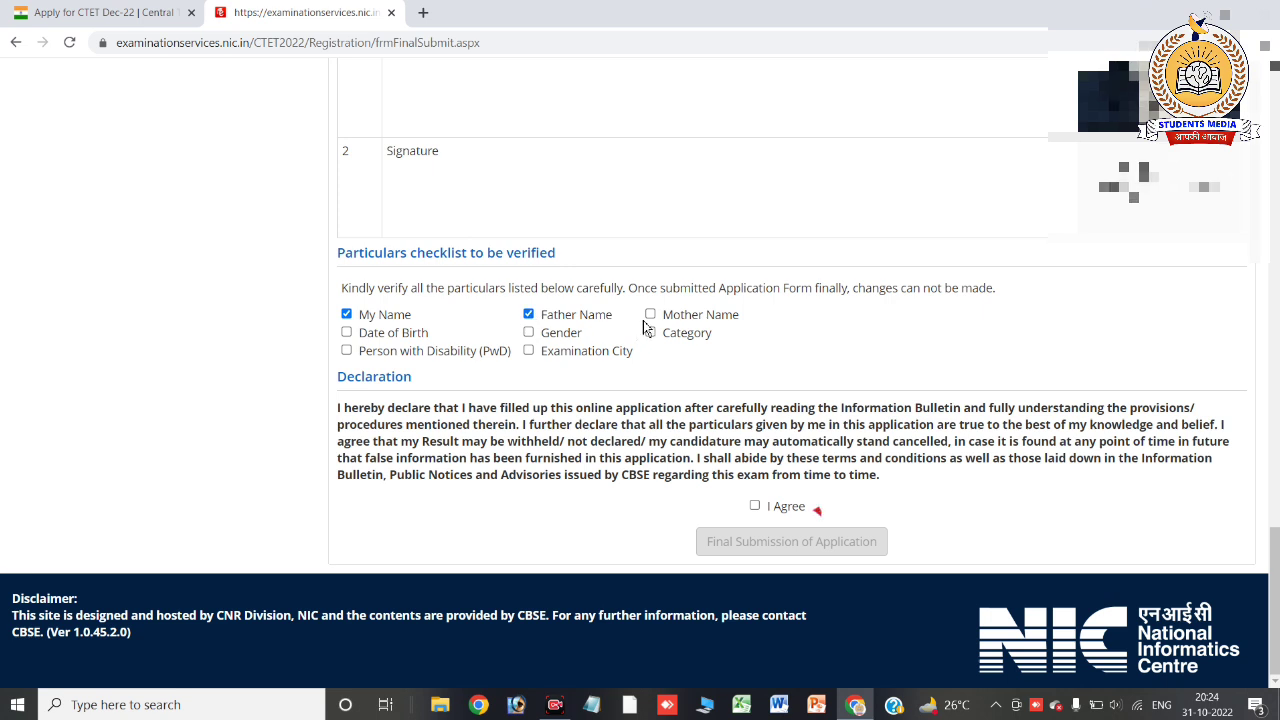
pyautogui.click(650, 314)
pyautogui.click(651, 334)
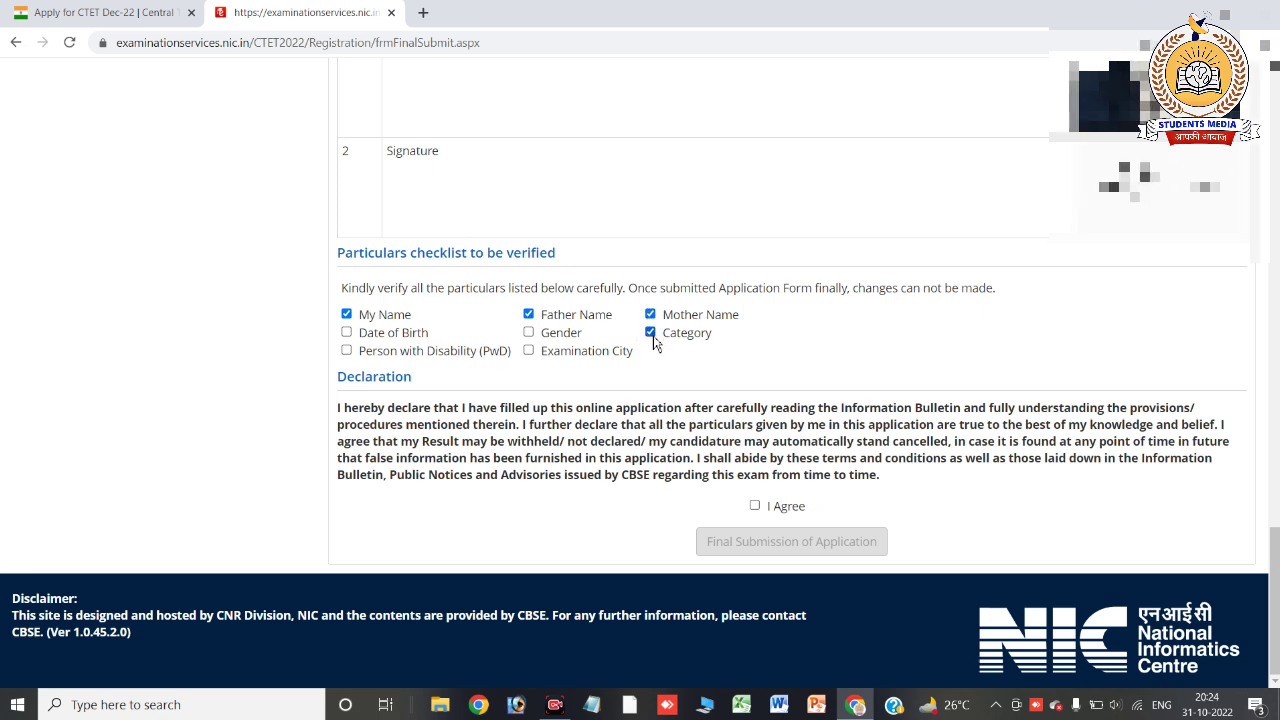
pyautogui.click(531, 334)
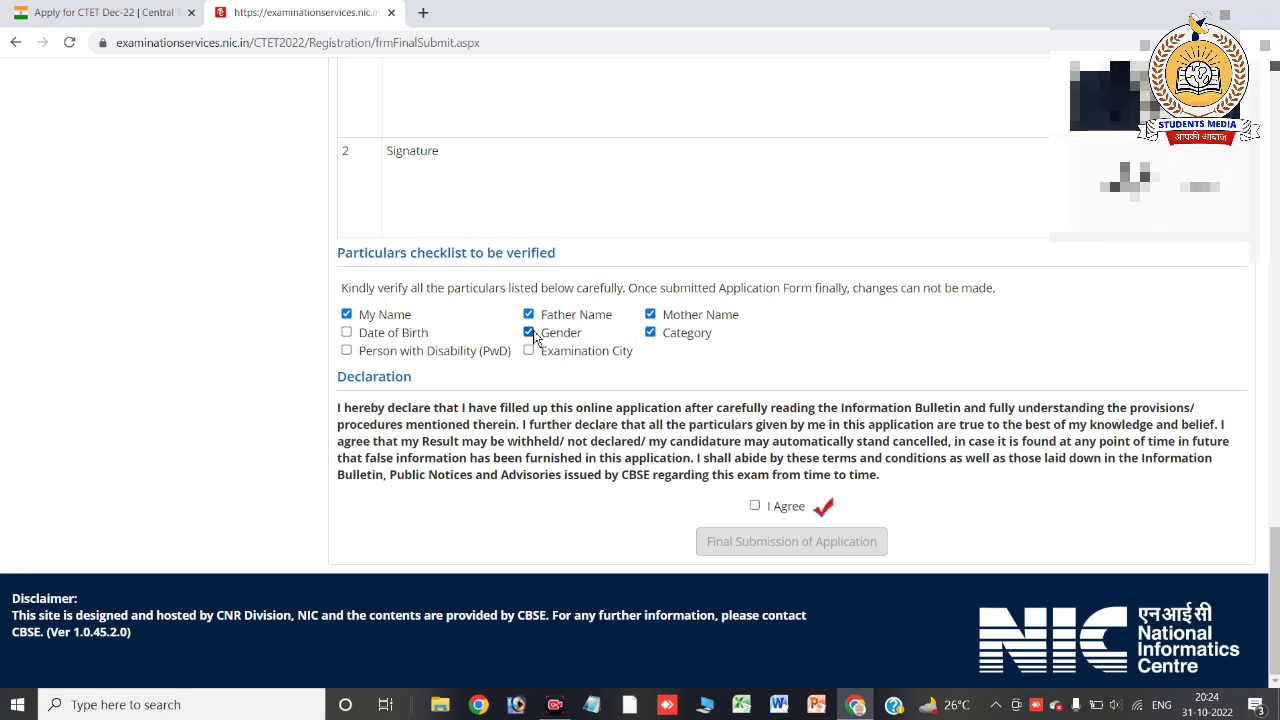
pyautogui.click(347, 334)
pyautogui.click(347, 351)
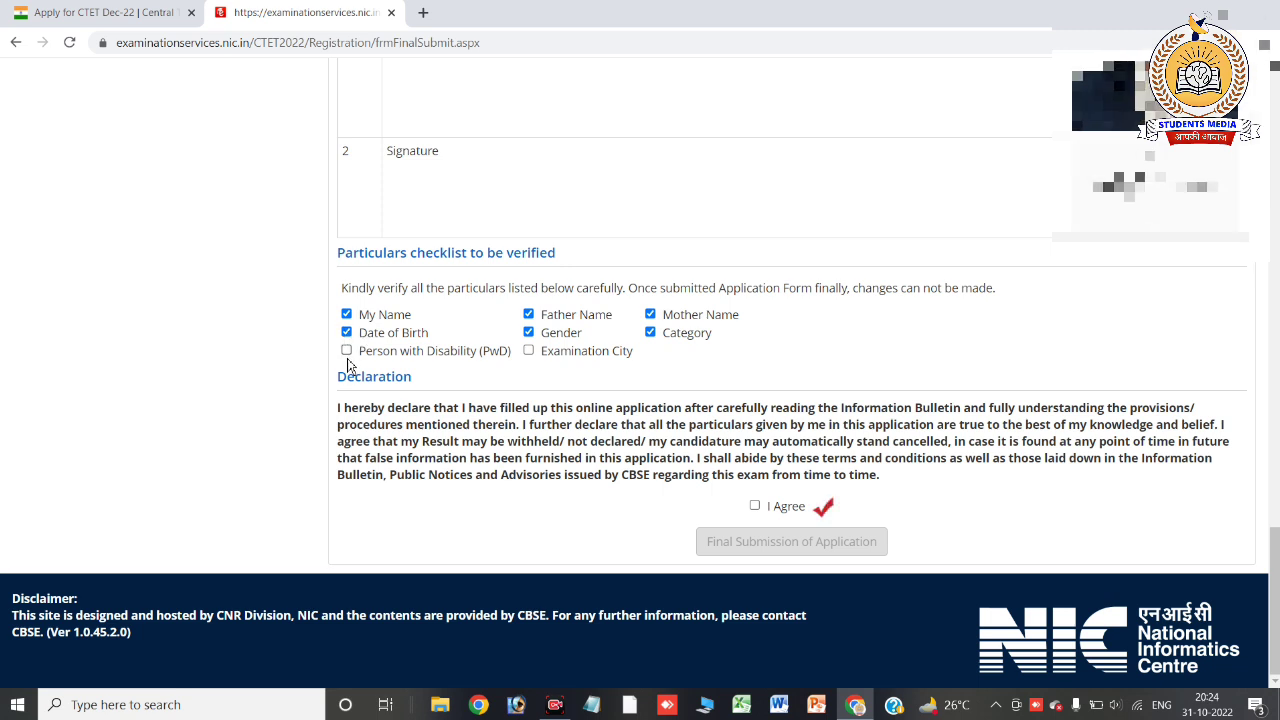
pyautogui.click(529, 352)
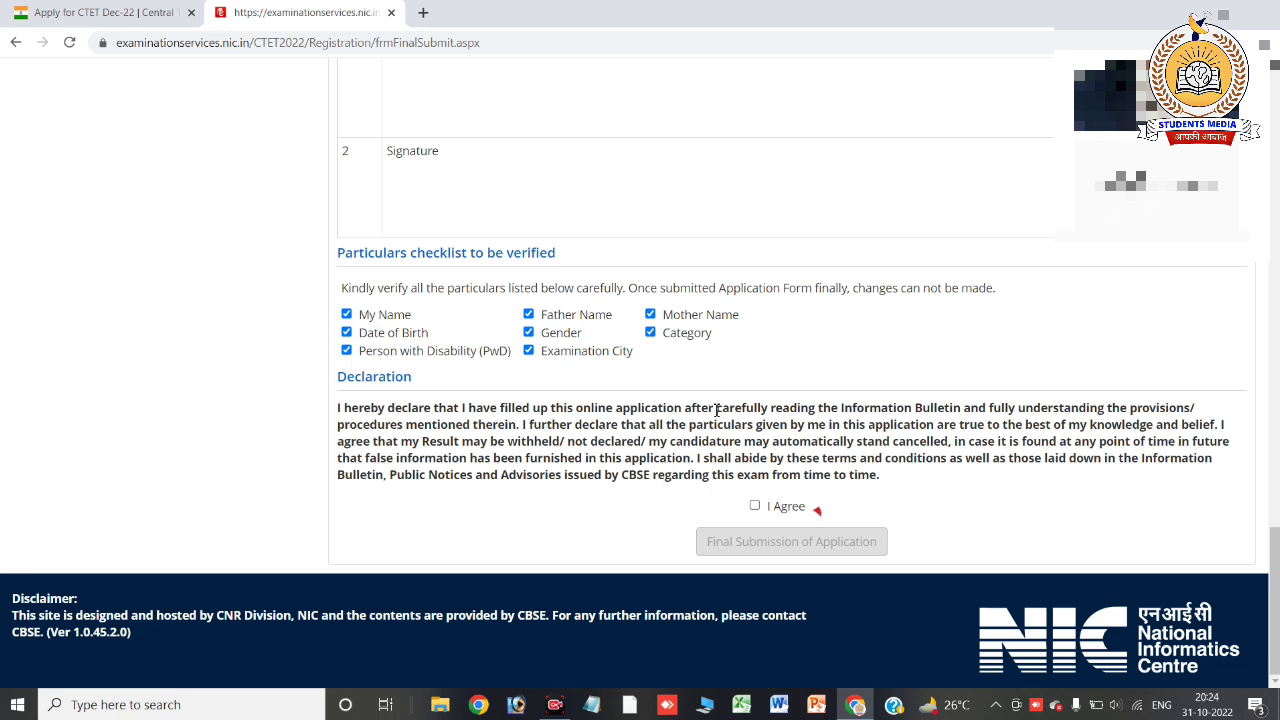
# Accept the declaration and make the final submission of the application, confirming with Yes
pyautogui.click(755, 506)
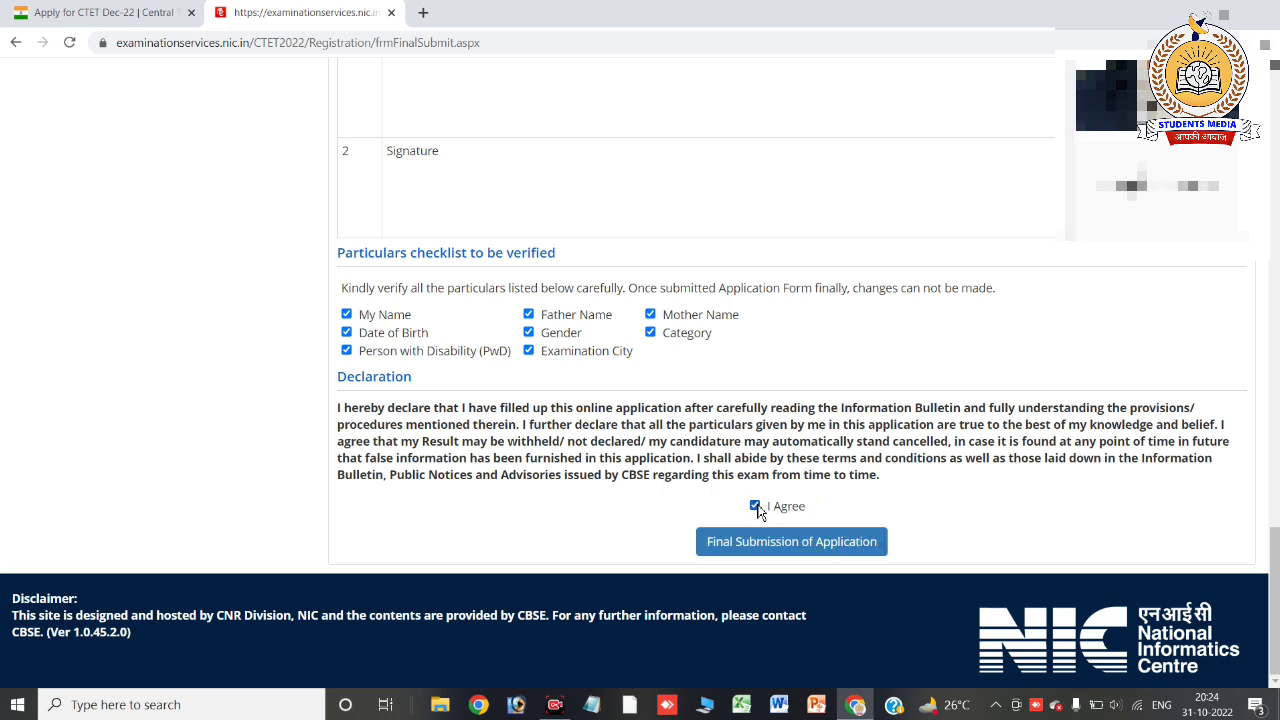
pyautogui.click(747, 550)
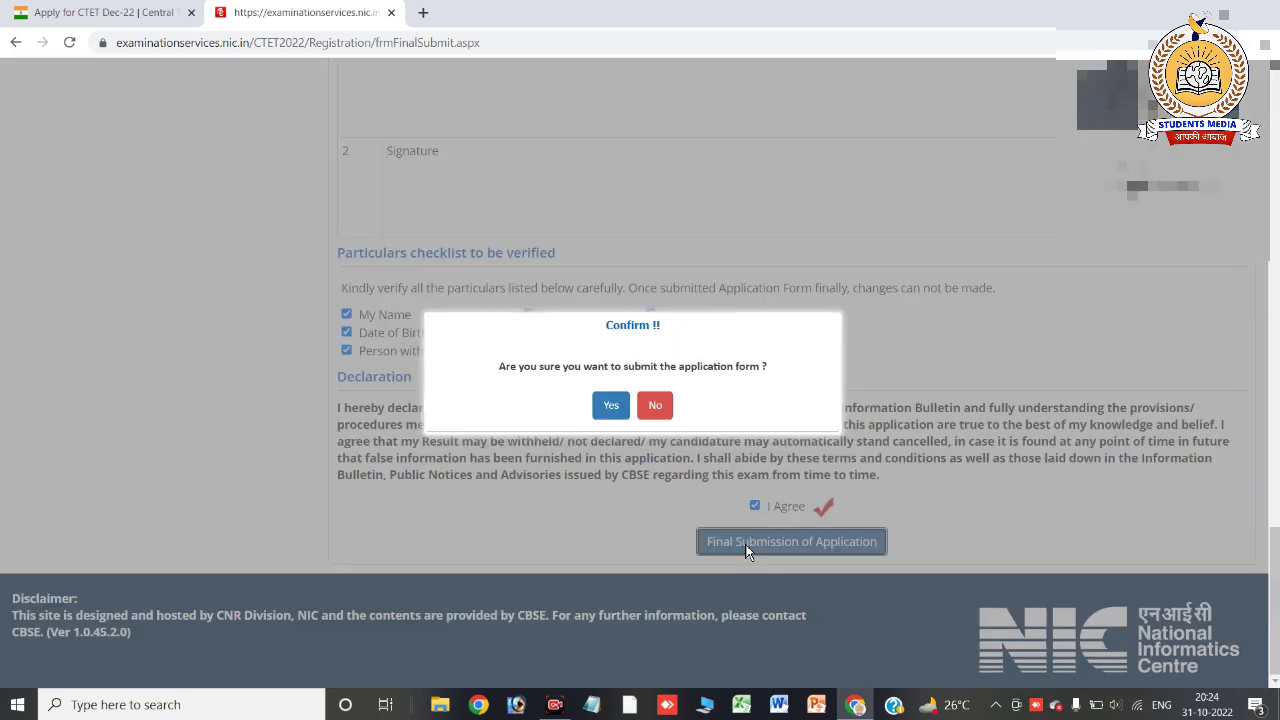
pyautogui.click(611, 406)
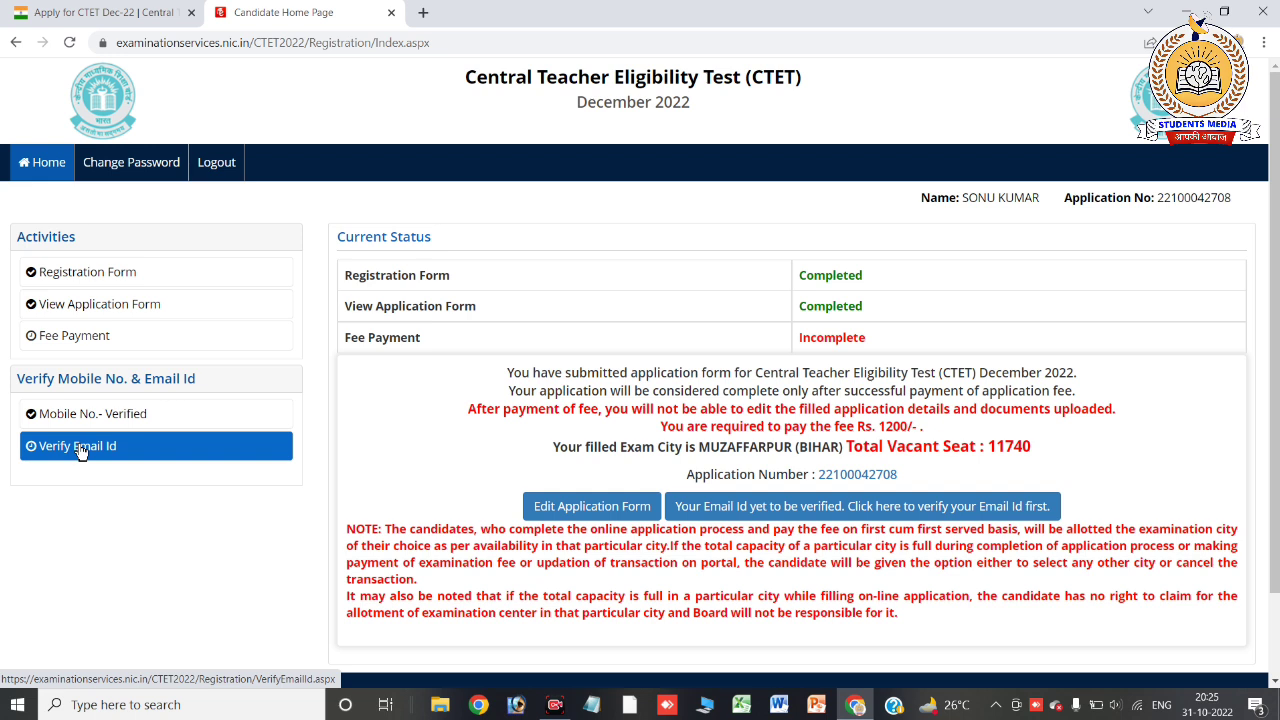
# Start Verify Email Id and submit the displayed security pin to request an OTP
pyautogui.click(895, 511)
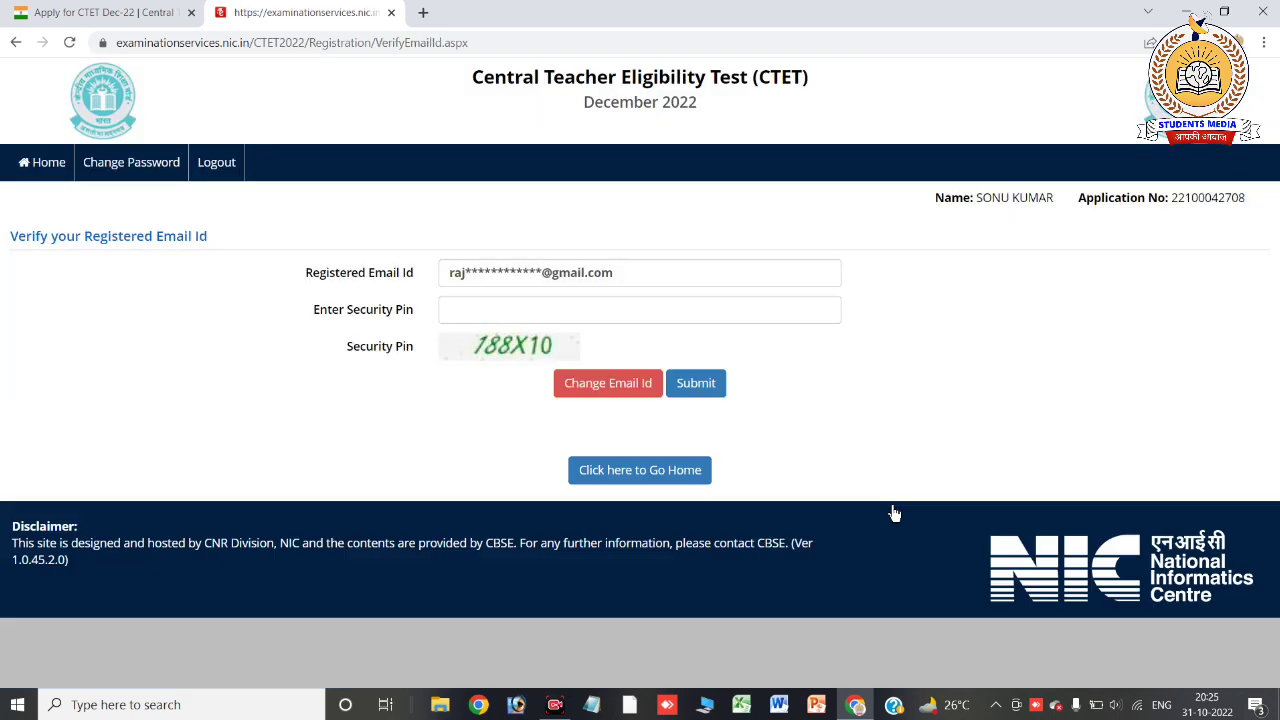
pyautogui.click(513, 314)
pyautogui.write('188X10')
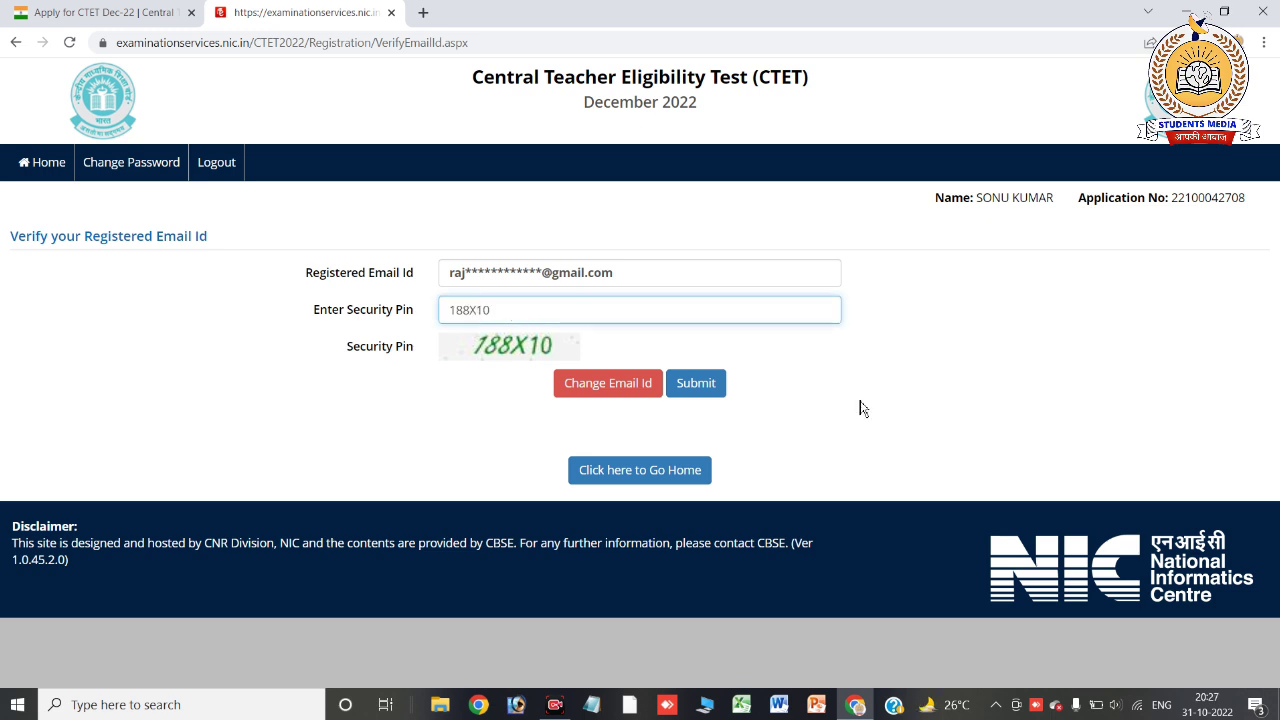
pyautogui.click(700, 390)
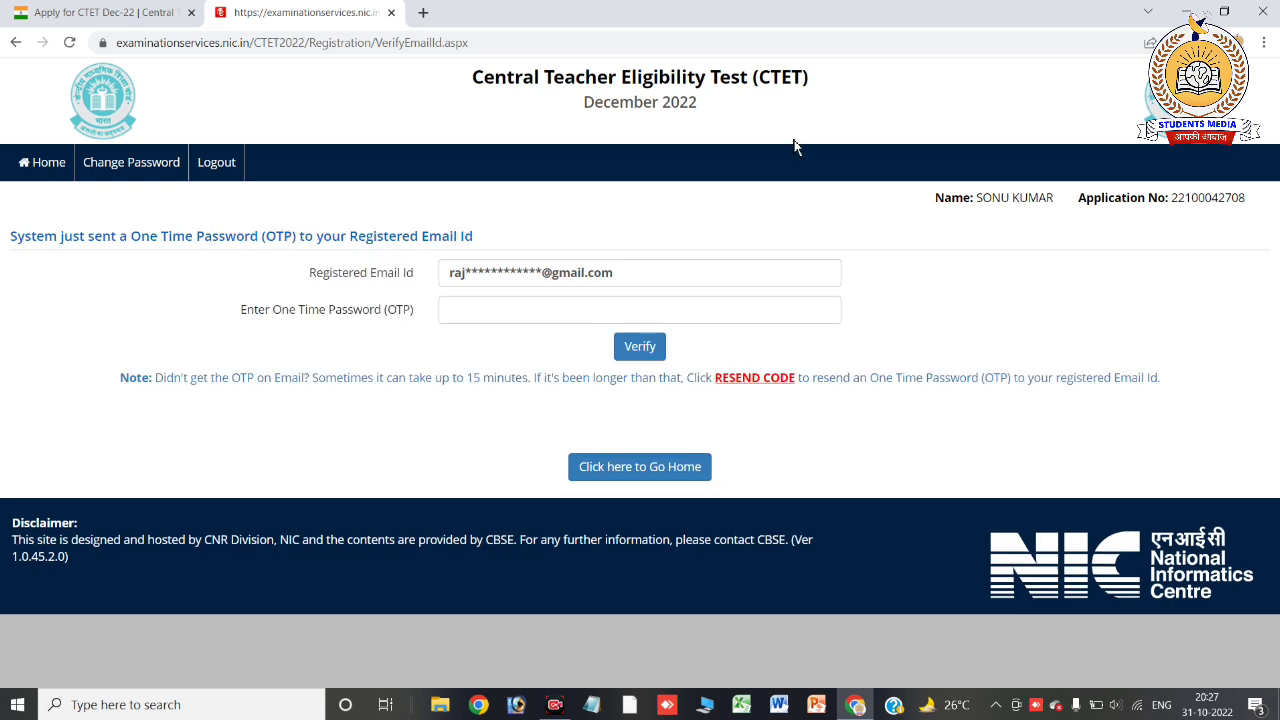
# Enter the emailed OTP, verify the email, and go back to the candidate home page
pyautogui.click(516, 314)
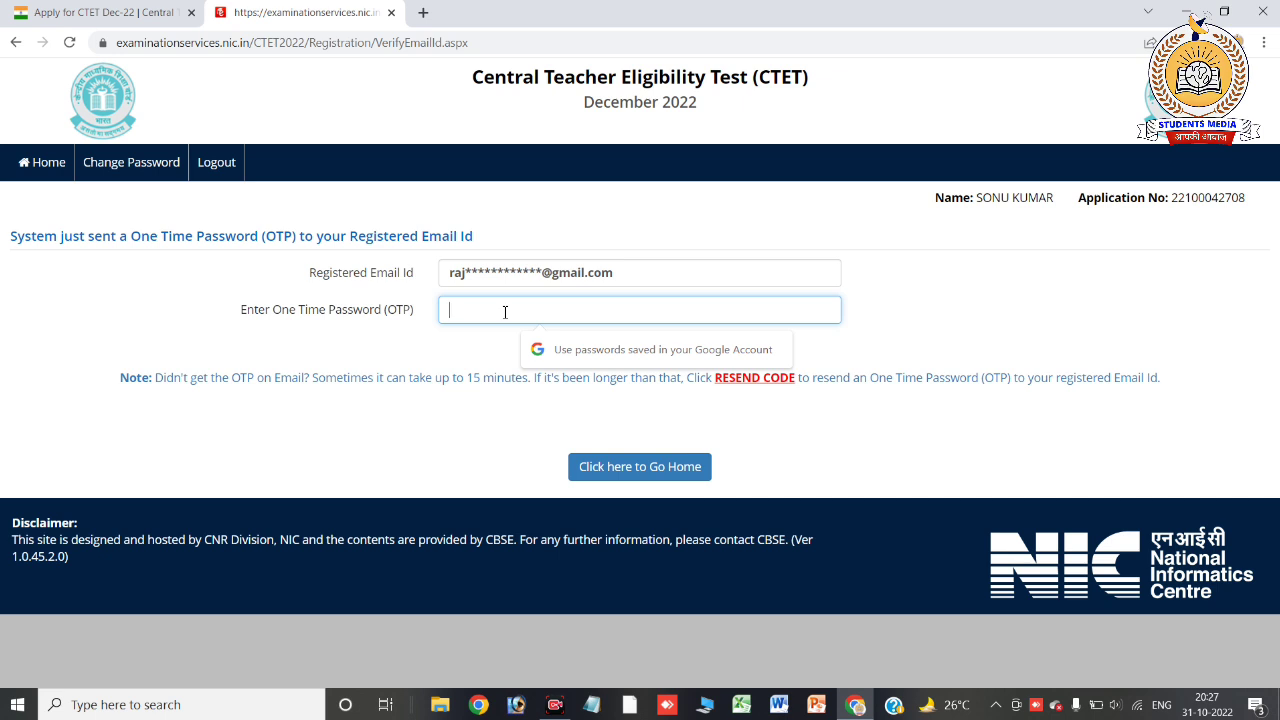
pyautogui.write('••')
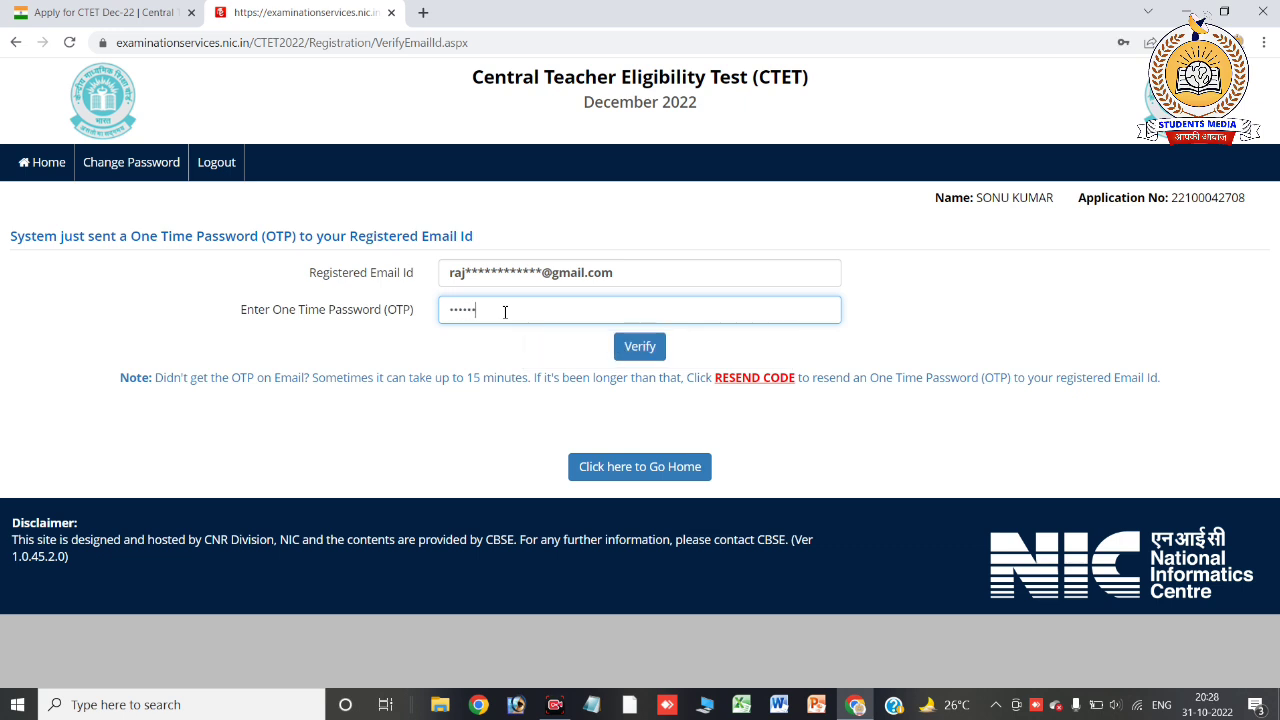
pyautogui.click(649, 353)
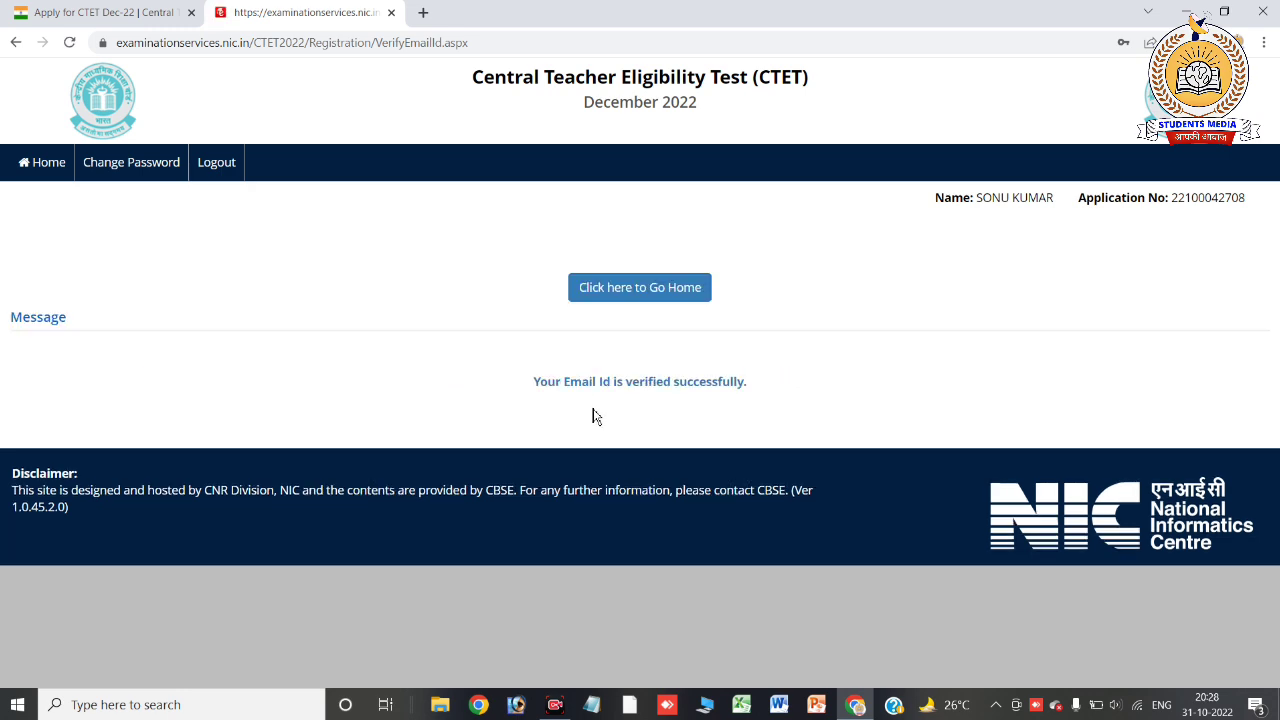
pyautogui.scroll(2, 586, 400)
pyautogui.scroll(1, 586, 400)
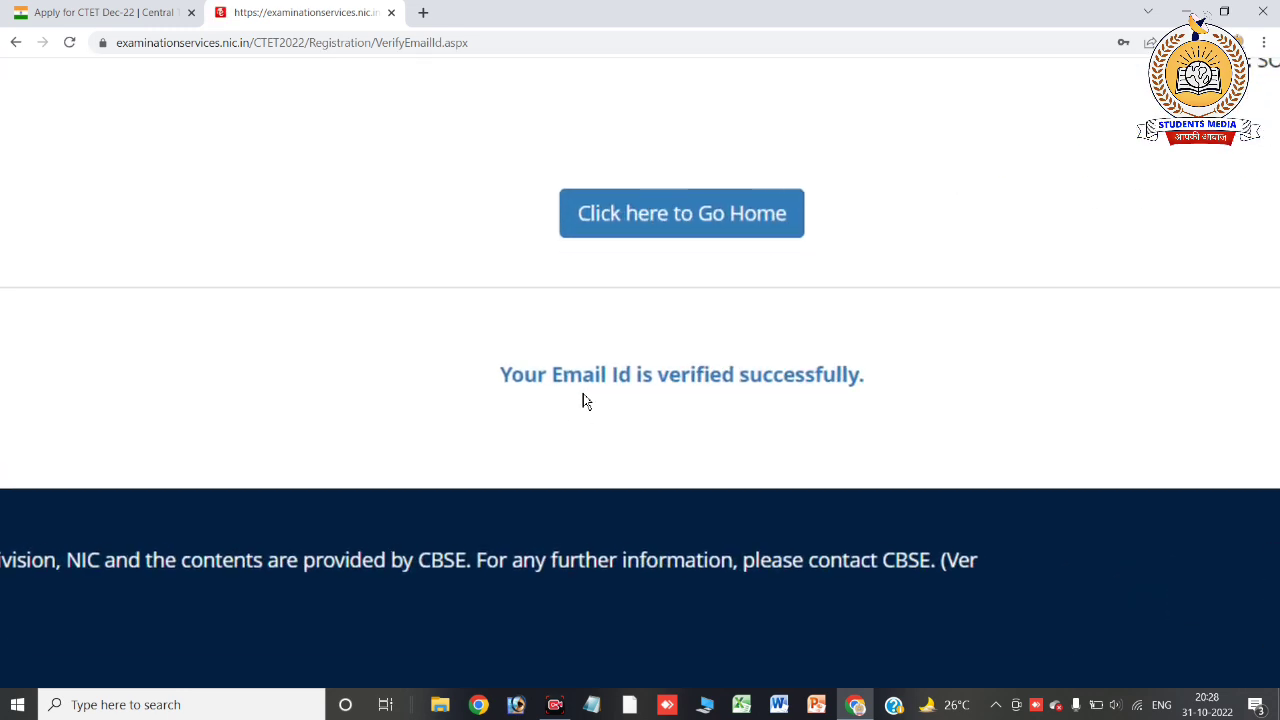
pyautogui.scroll(-3, 586, 400)
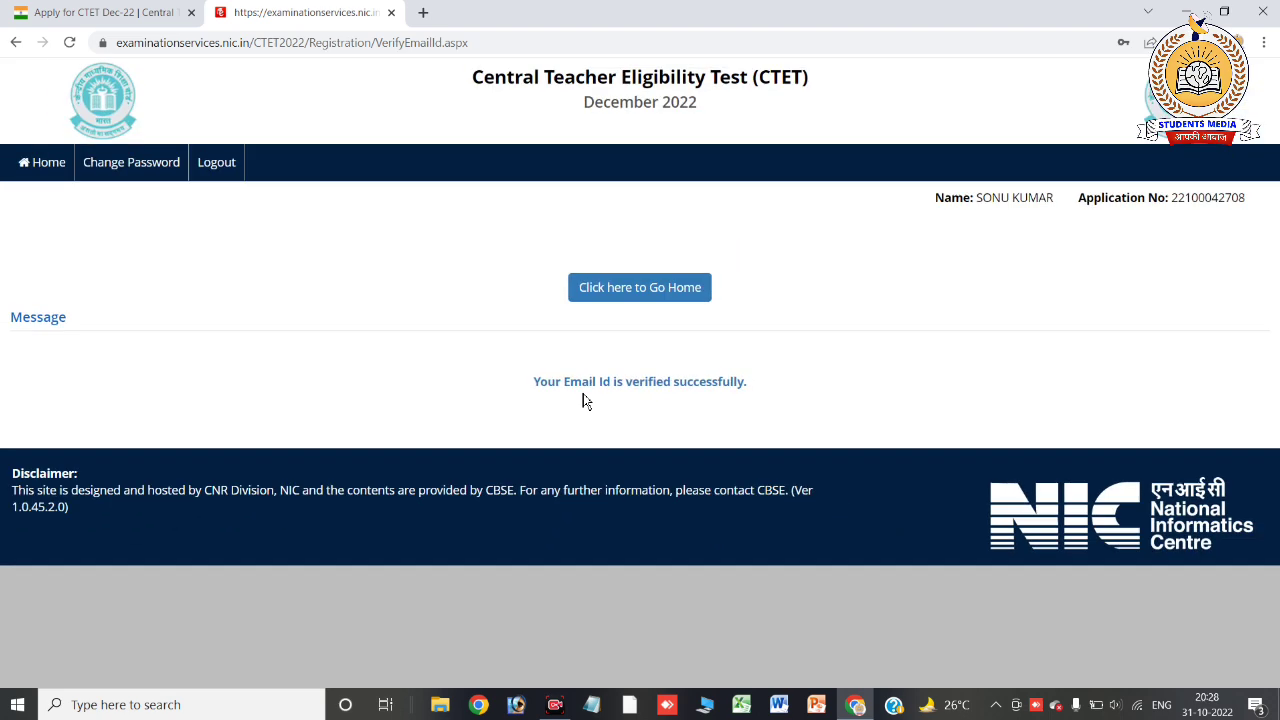
pyautogui.click(594, 297)
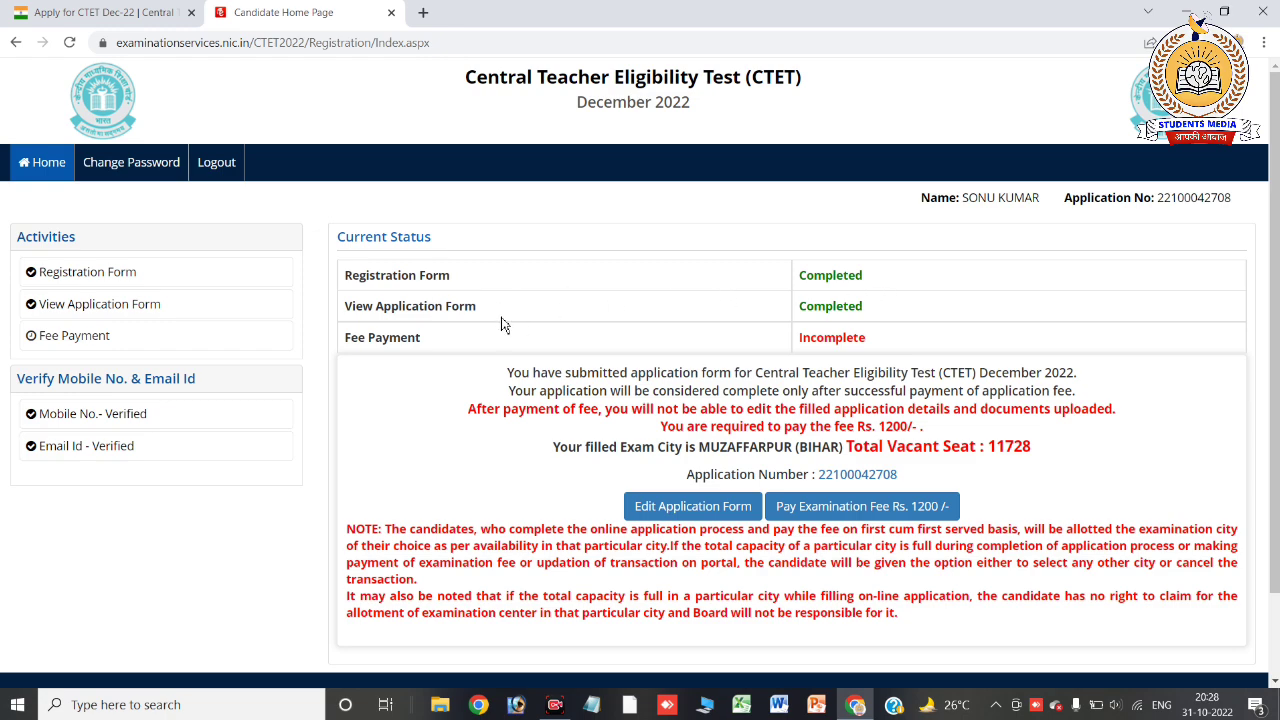
# Pay the Rs. 1200 examination fee by Online Payment and confirm proceeding with payment
pyautogui.hotkey('ctrl', '+')
pyautogui.hotkey('ctrl', '+')
pyautogui.hotkey('ctrl', '0')
pyautogui.click(906, 512)
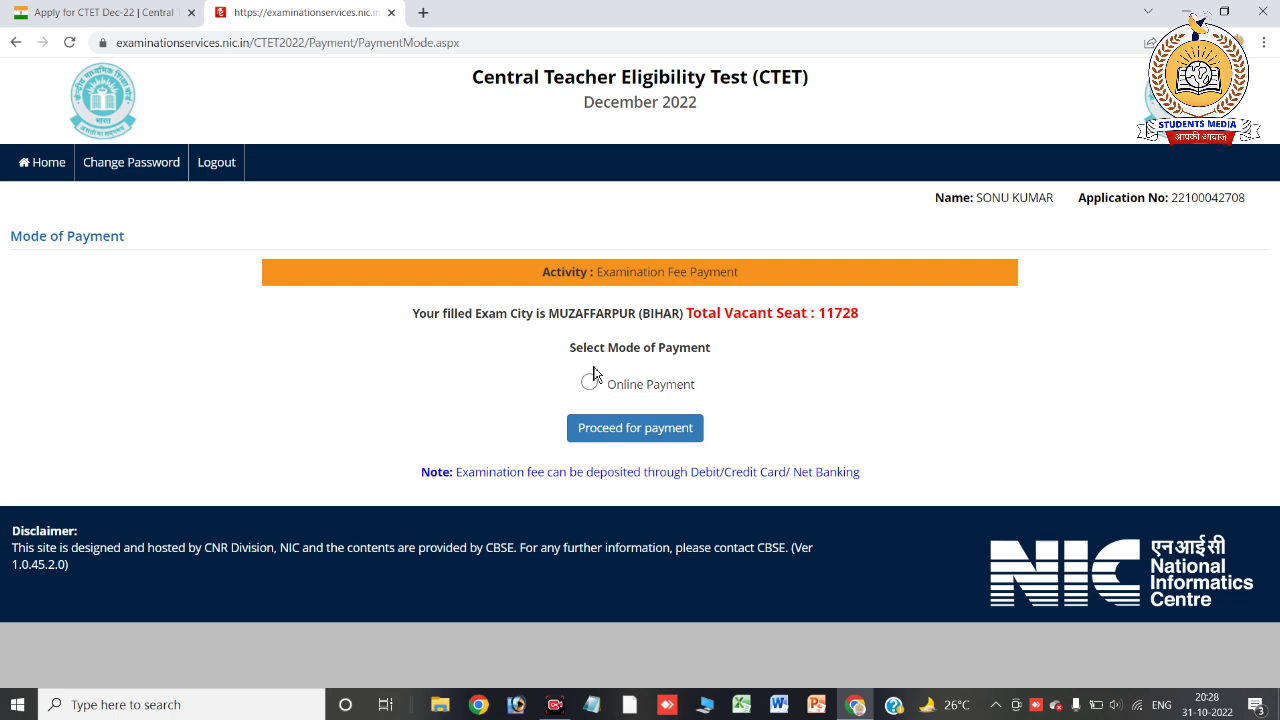
pyautogui.click(589, 383)
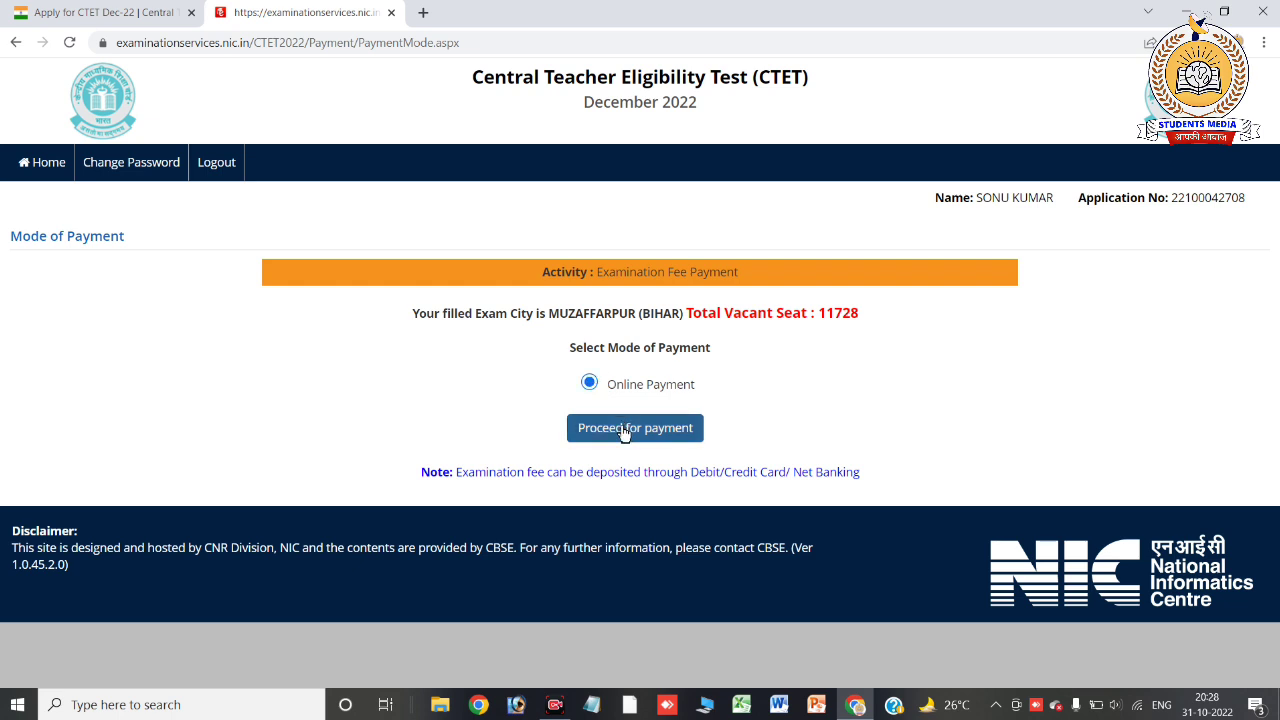
pyautogui.click(624, 429)
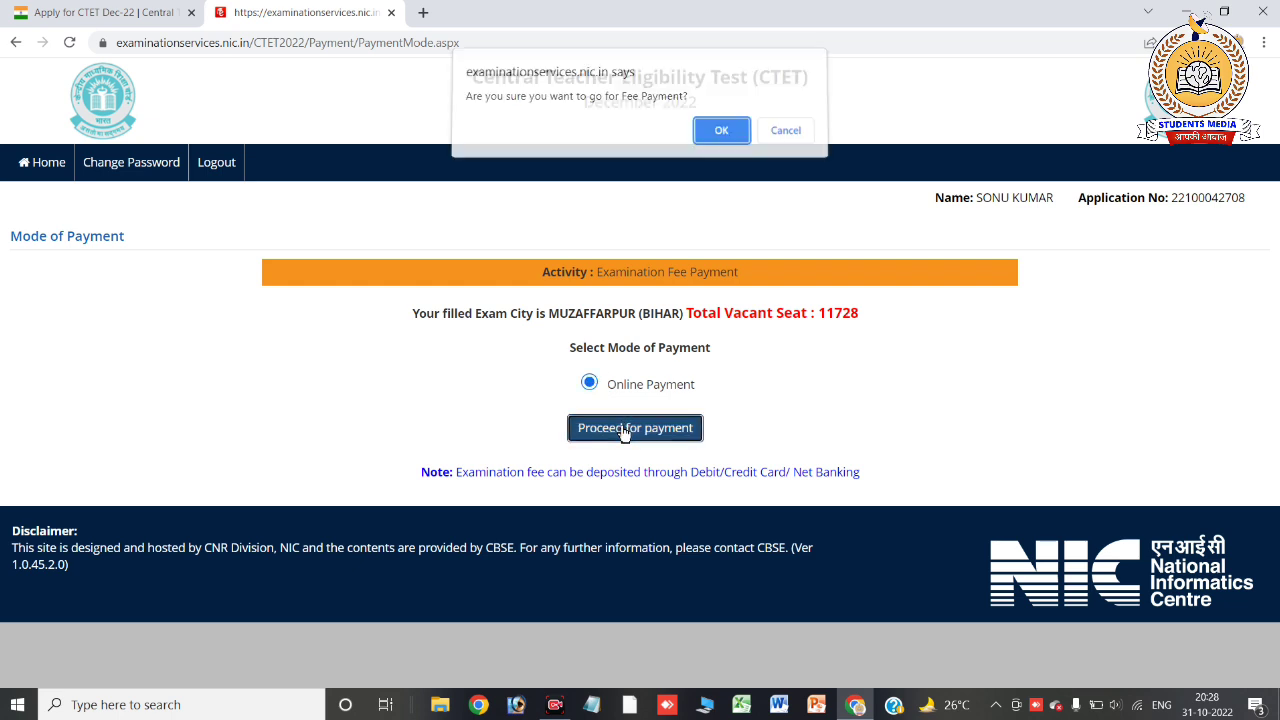
pyautogui.click(714, 140)
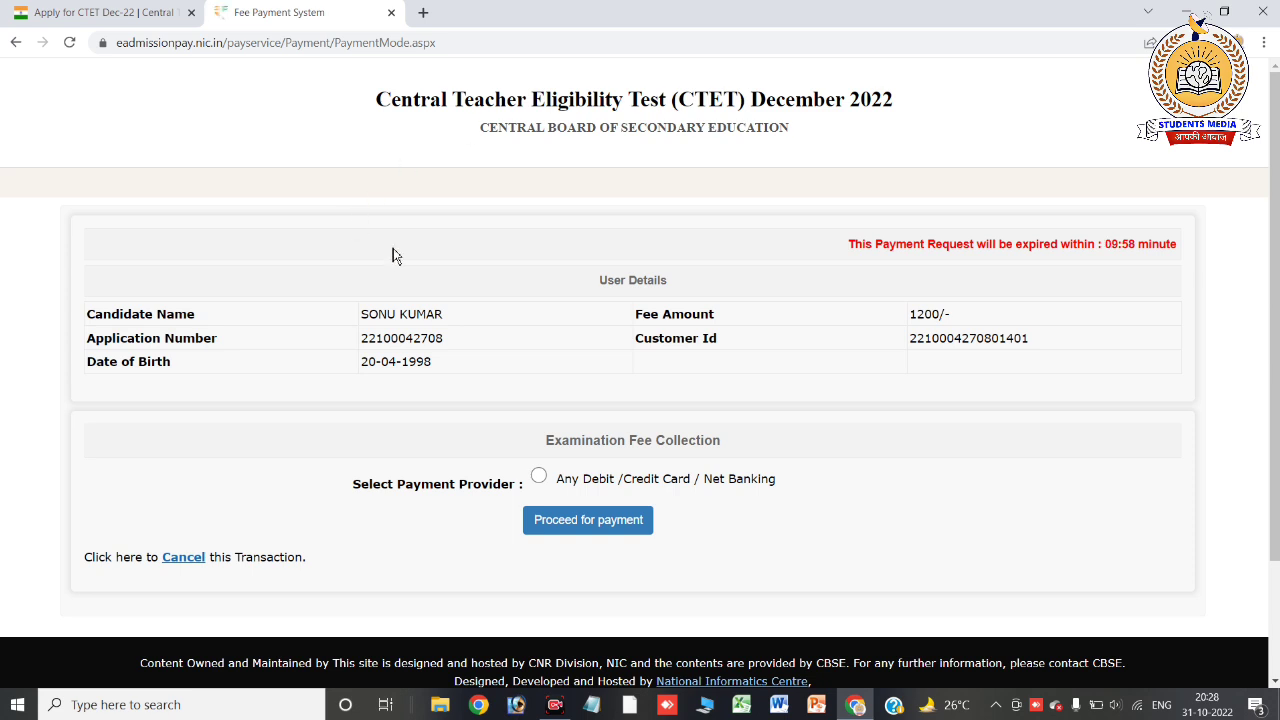
# Choose Any Debit/Credit Card/Net Banking, continue to BillDesk, and select Debit Card
pyautogui.click(538, 476)
pyautogui.click(589, 524)
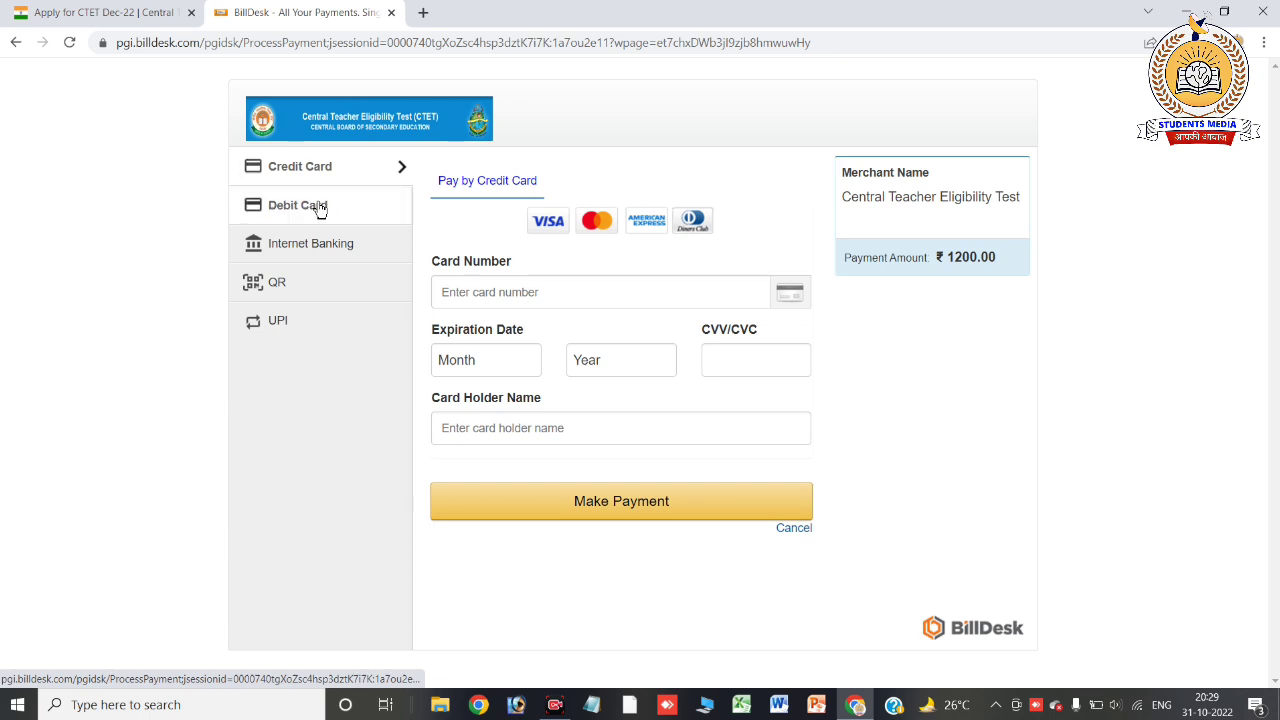
pyautogui.click(321, 209)
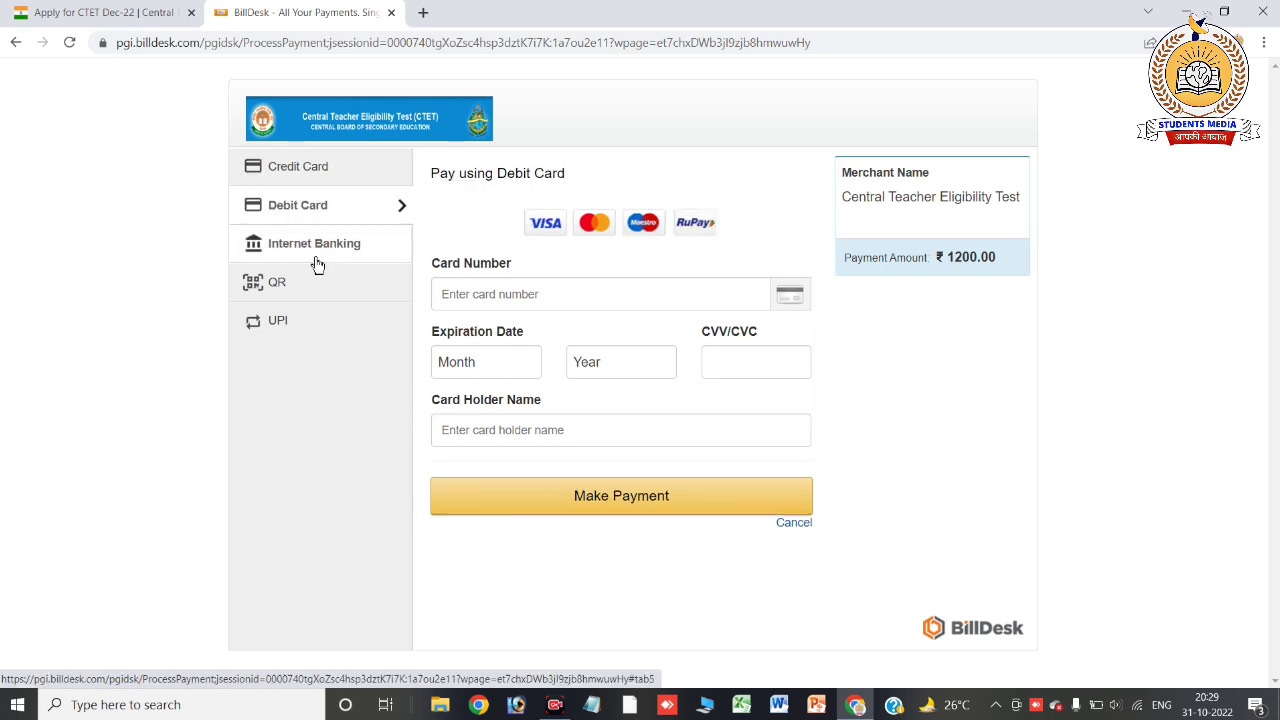